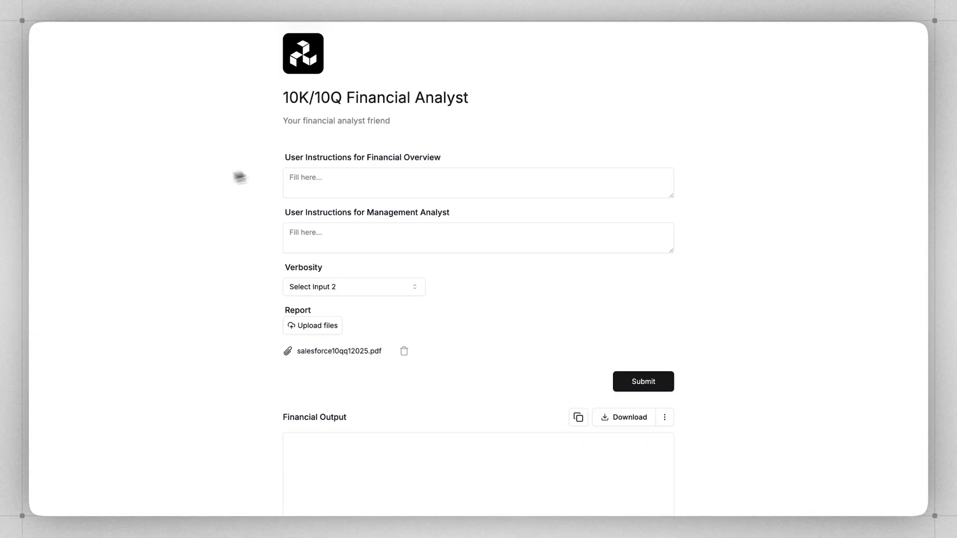
Fill the form with bullet-point verbosity, 'Focus on the topline metrics', 'Look for any dissenting opinions', and salesforce10qq12025.pdf
left_click(362, 287)
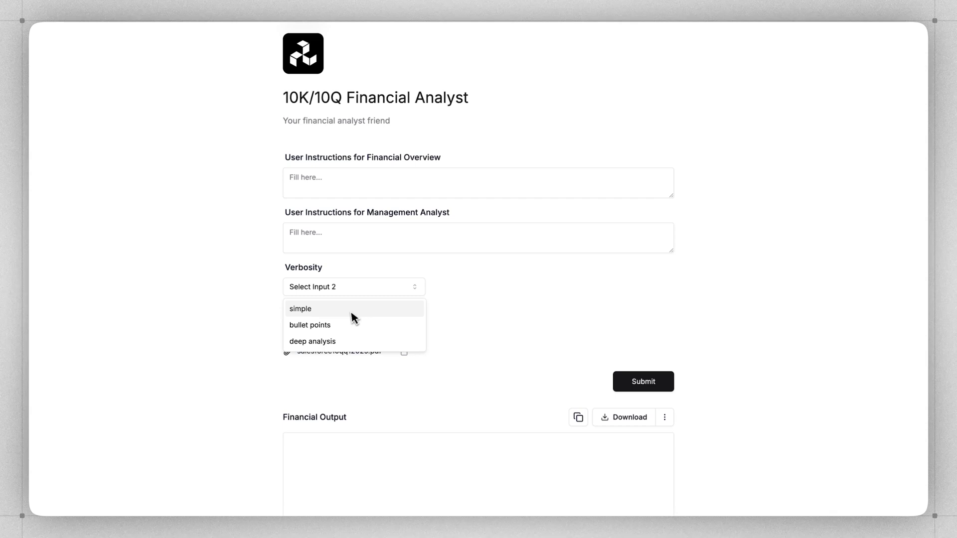
left_click(333, 326)
left_click(327, 178)
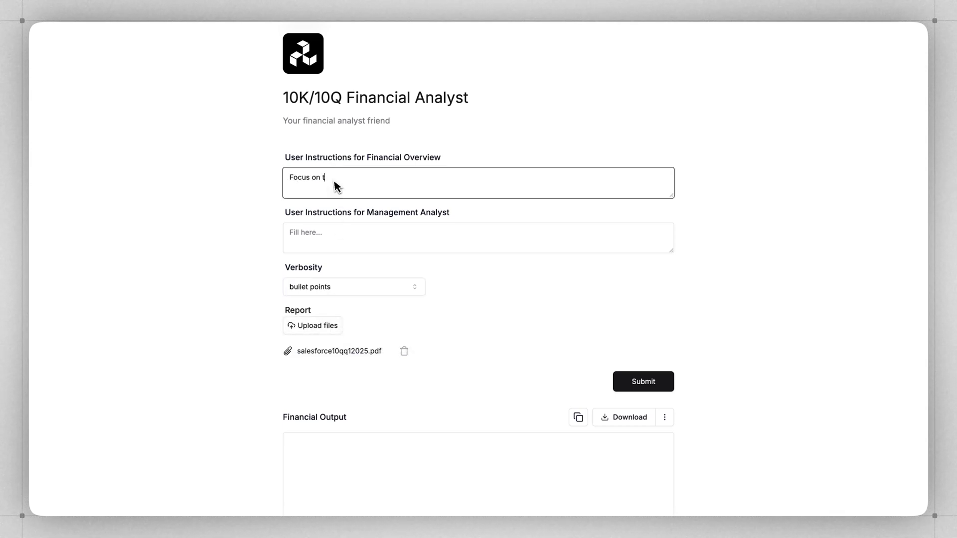
type("Focus on the topline metrics")
key("Tab")
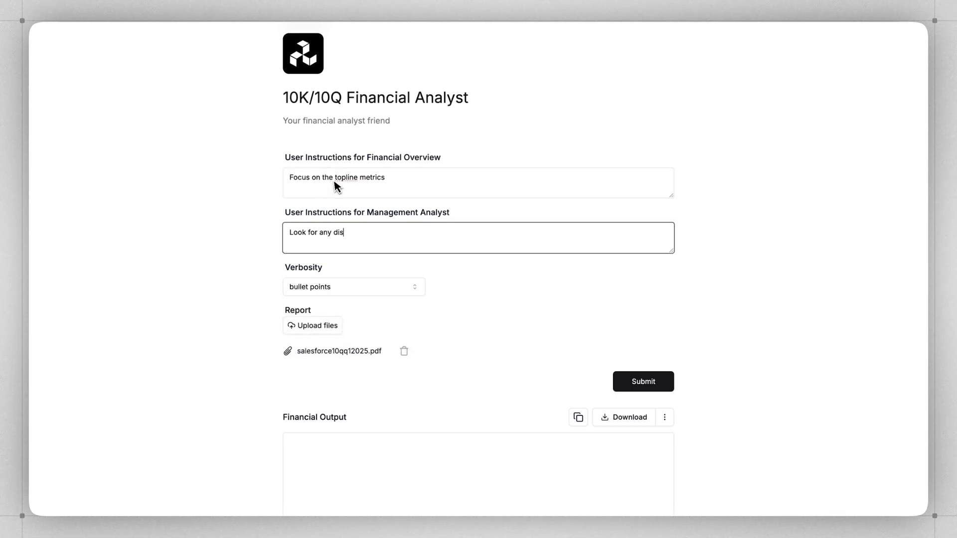
type("Look for any dissenting op")
type("inions")
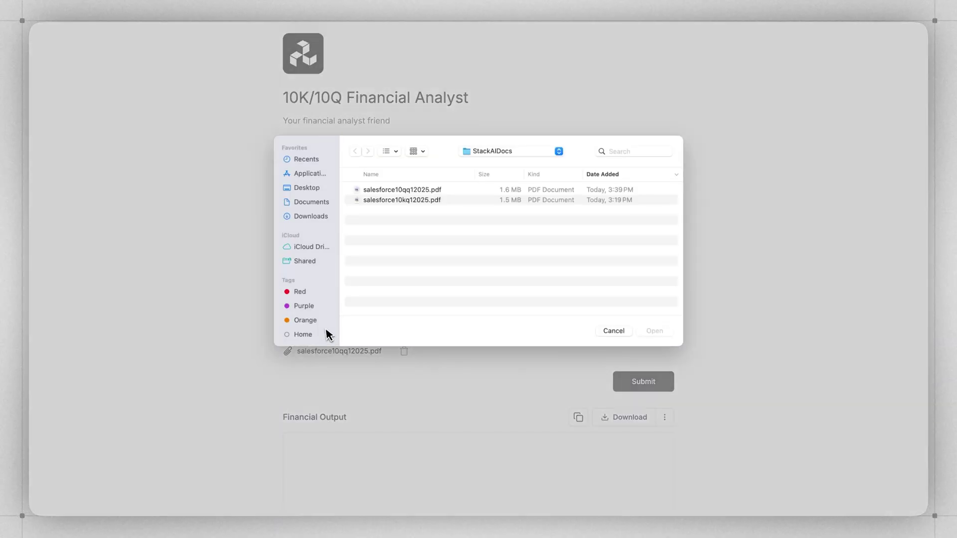
left_click(402, 193)
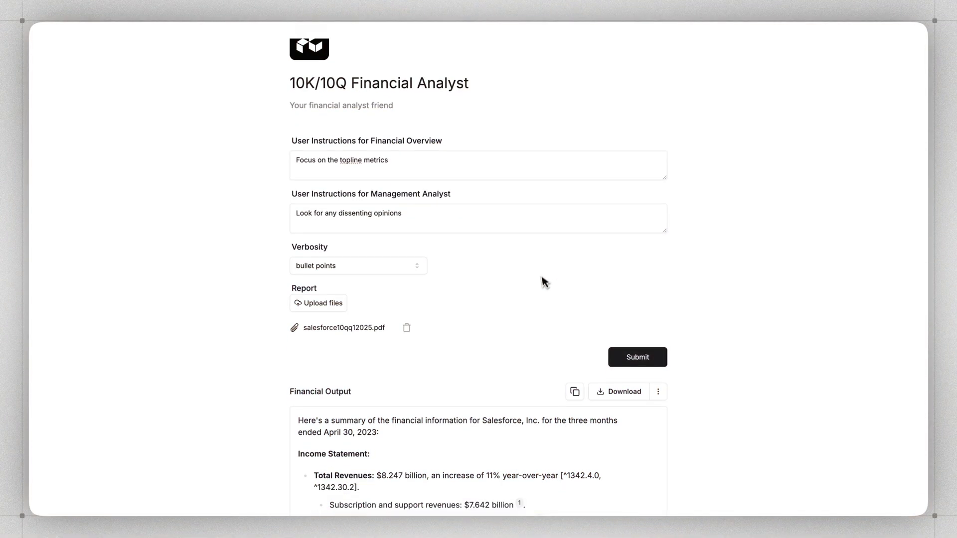
scroll(543, 280, "down", 10)
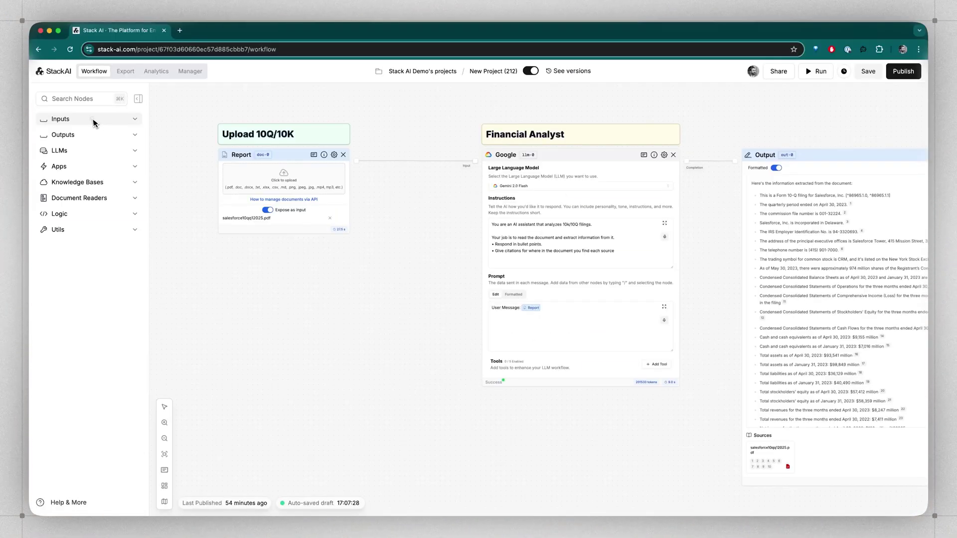
Add an Input node to the analyst workflow and confirm publishing it
left_click(93, 122)
left_click_drag(65, 134, 269, 305)
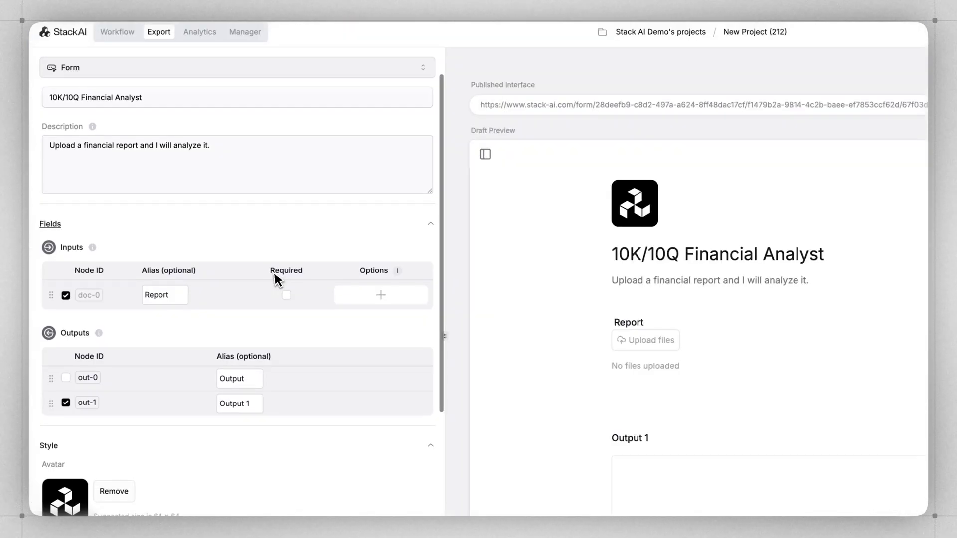
scroll(274, 274, "down", 1)
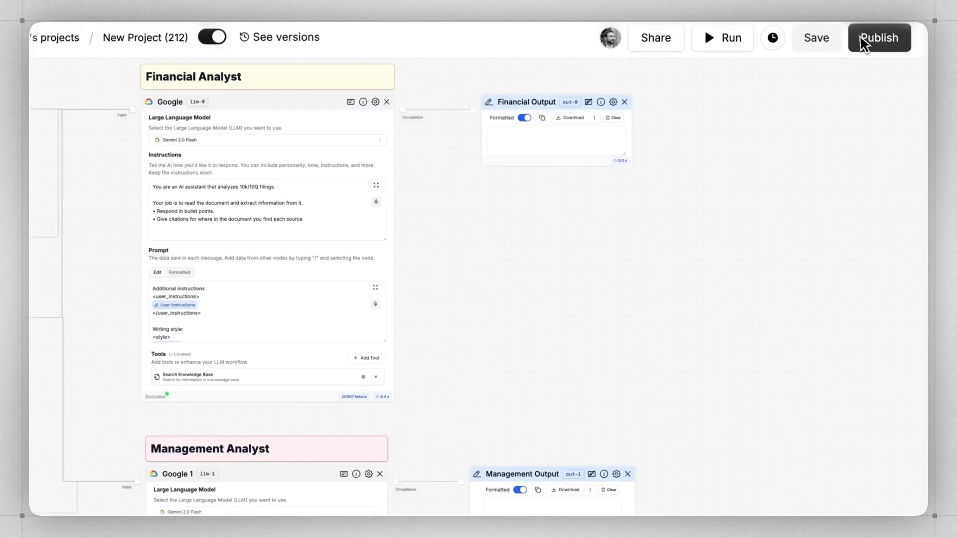
left_click(865, 41)
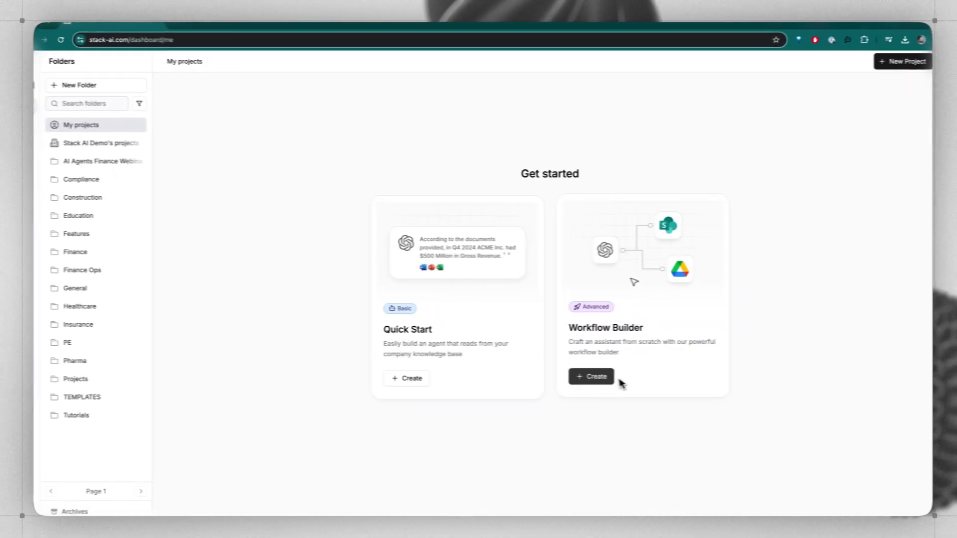
Create project New Project (212) in Workflow Builder from the blank New Project template
left_click(610, 382)
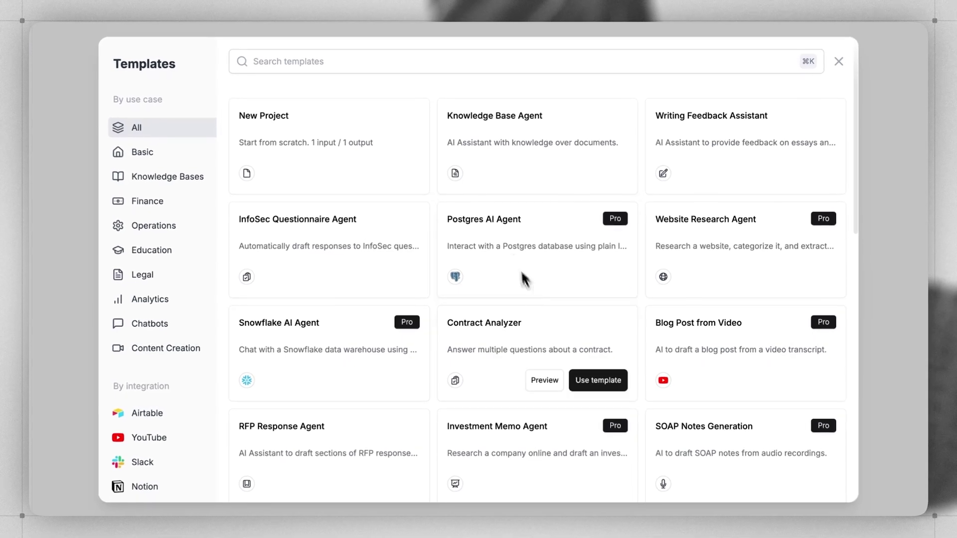
scroll(534, 315, "down", 3)
scroll(533, 309, "up", 4)
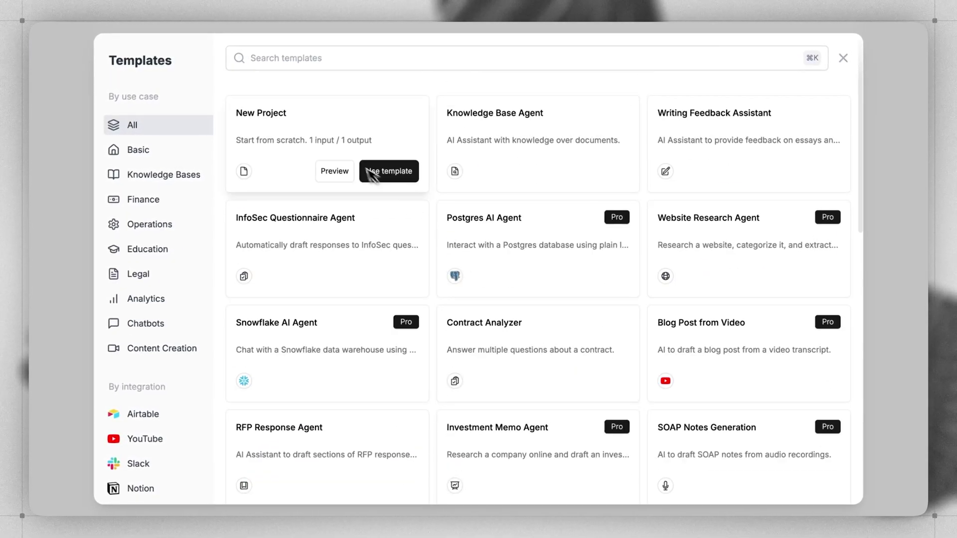
left_click(338, 141)
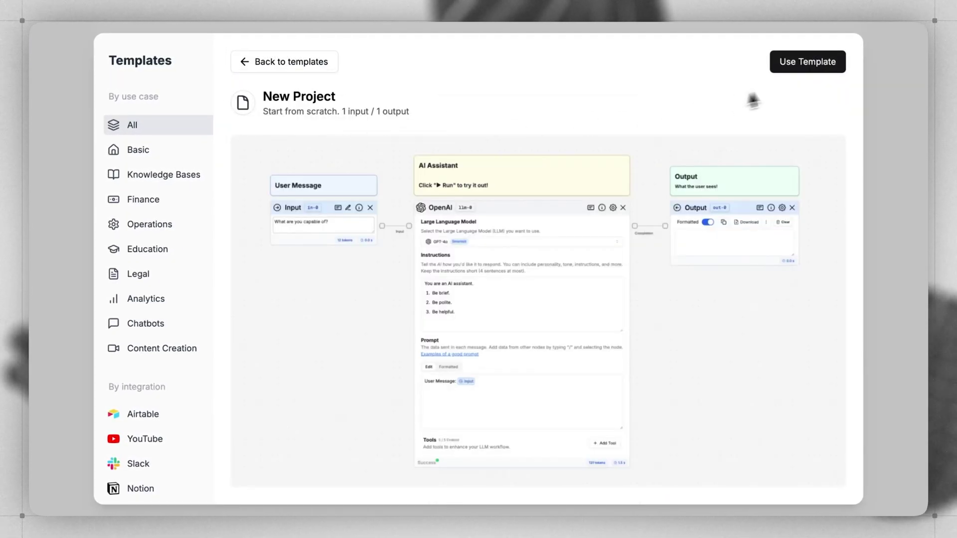
left_click(797, 63)
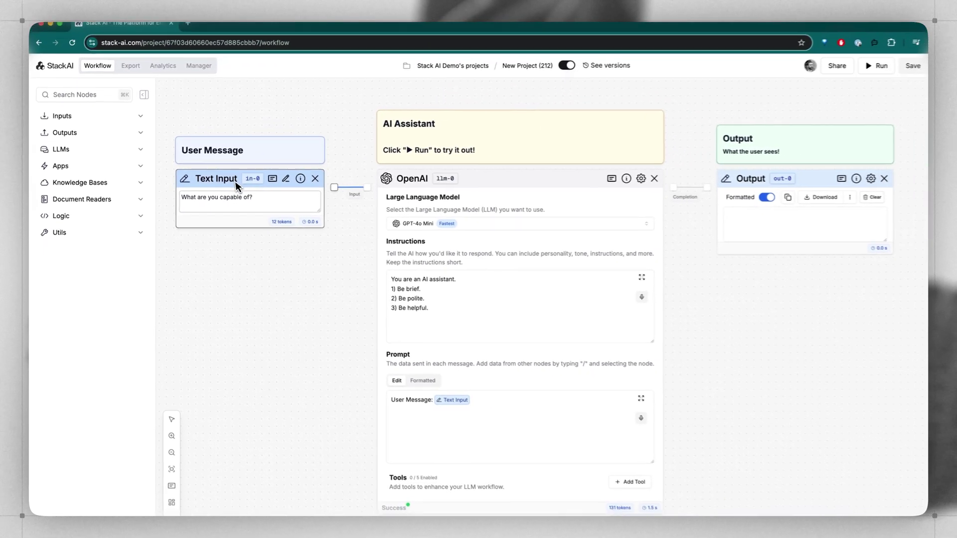
Delete the starter Text Input, OpenAI and Output nodes with their notes
key("BackSpace")
left_click(444, 178)
key("BackSpace")
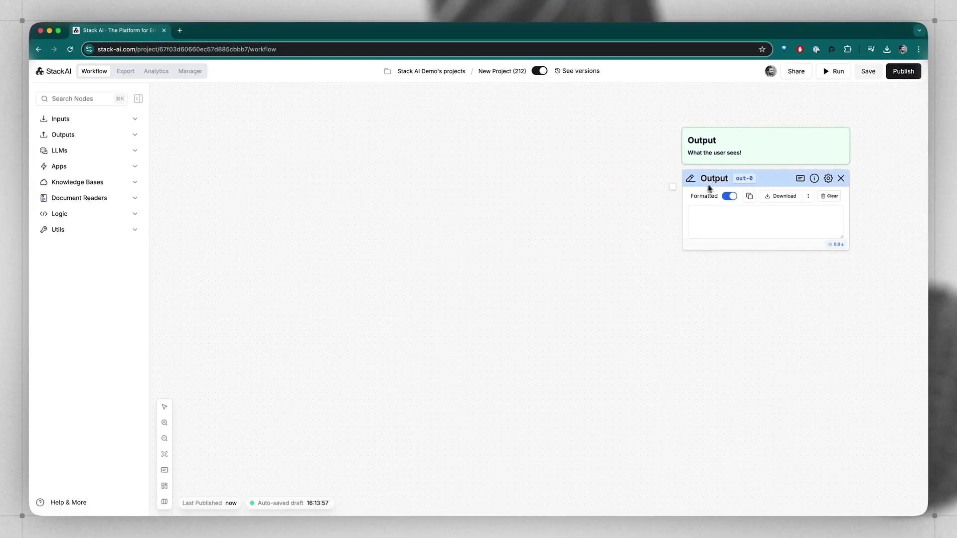
left_click(710, 189)
key("BackSpace")
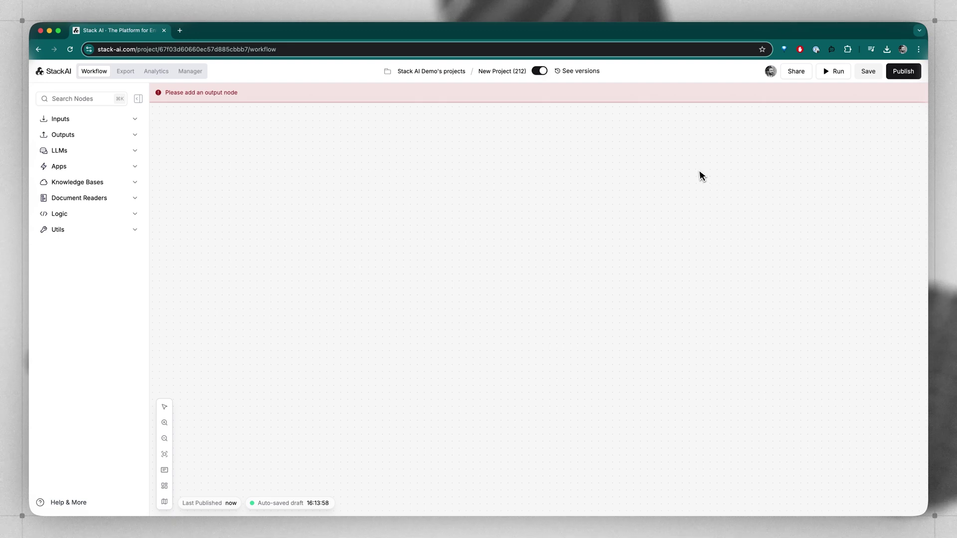
Place a Files input node and upload salesforce10qq12025.pdf into it
left_click(101, 119)
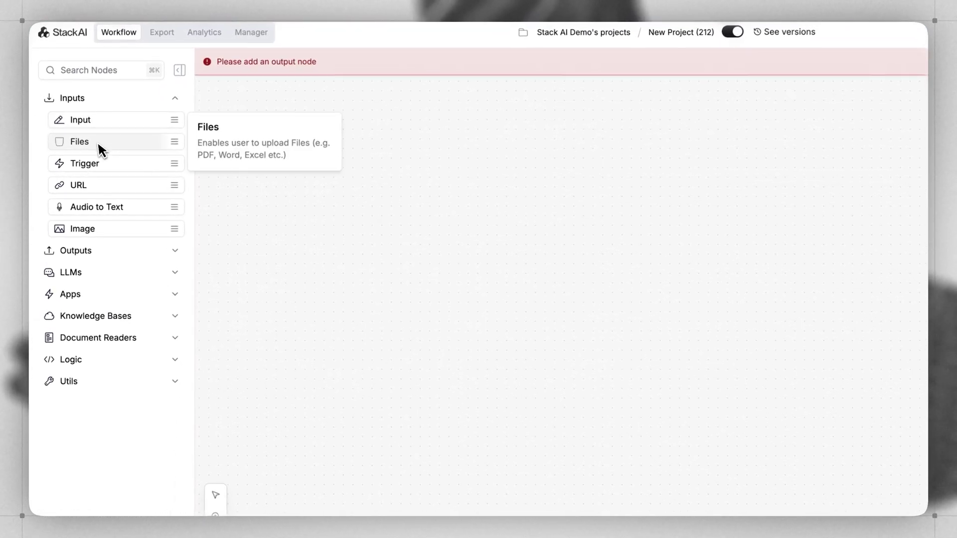
left_click_drag(97, 145, 423, 247)
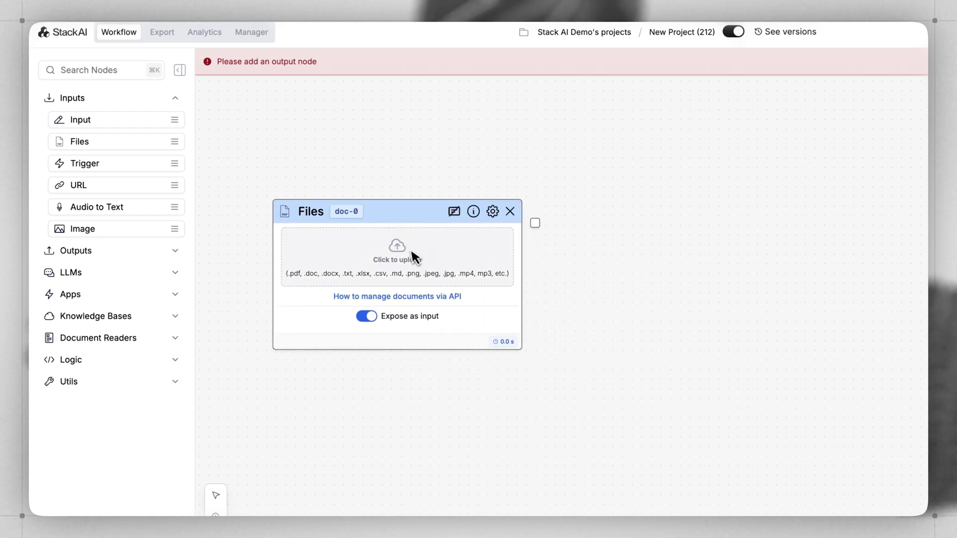
left_click(415, 255)
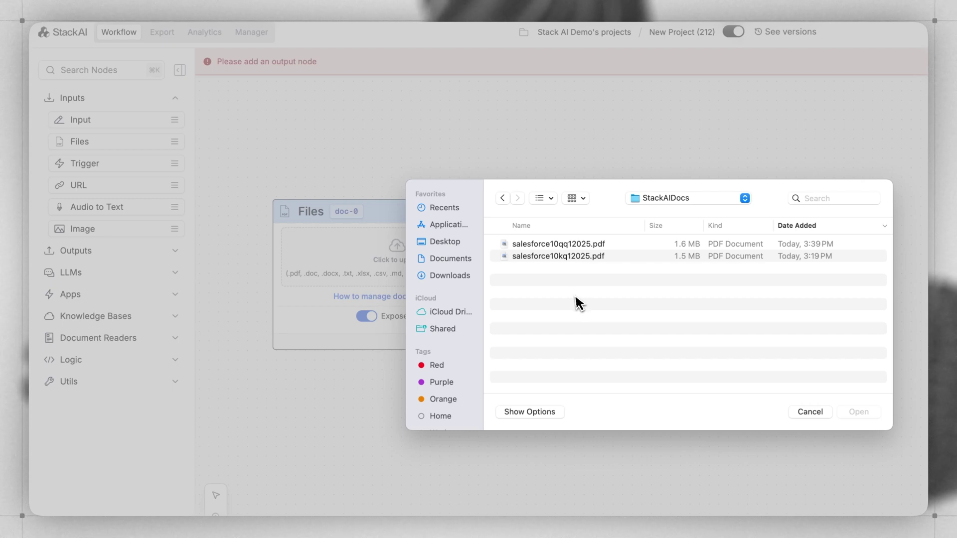
double_click(560, 244)
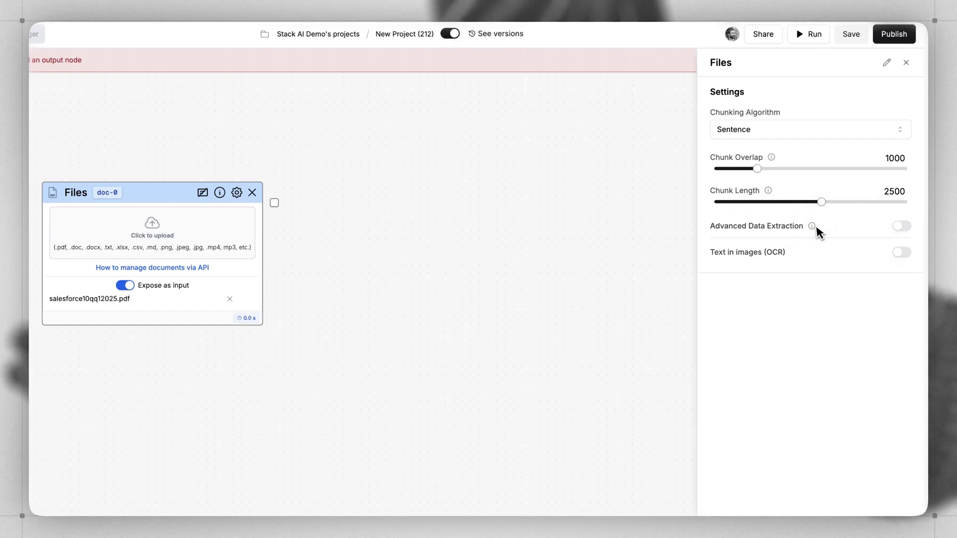
Rename the Files node to Report
mouse_move(818, 228)
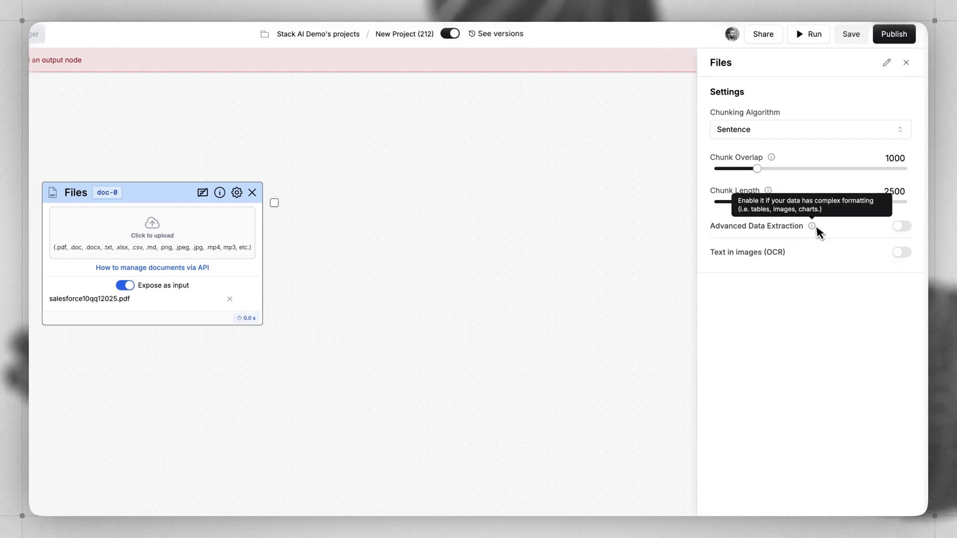
left_click(887, 63)
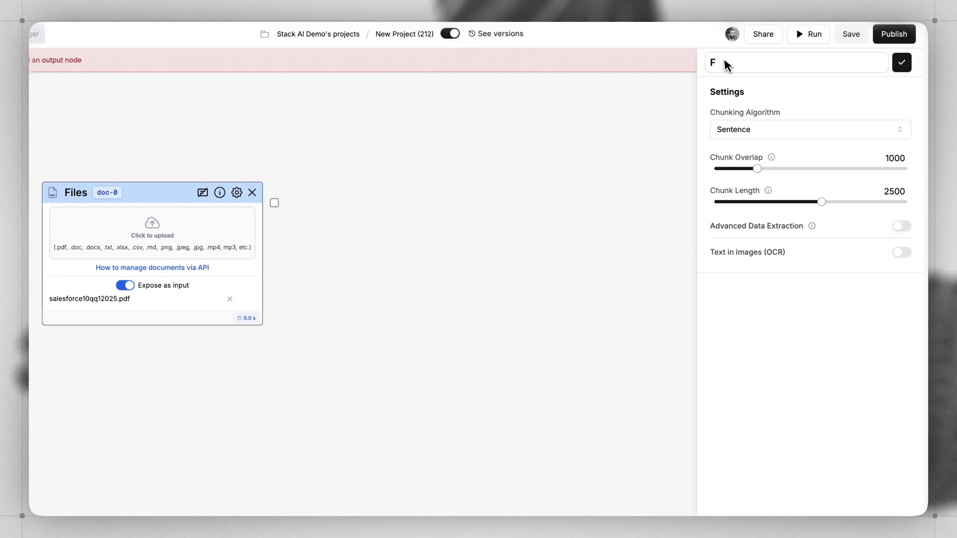
type("Report")
key("Return")
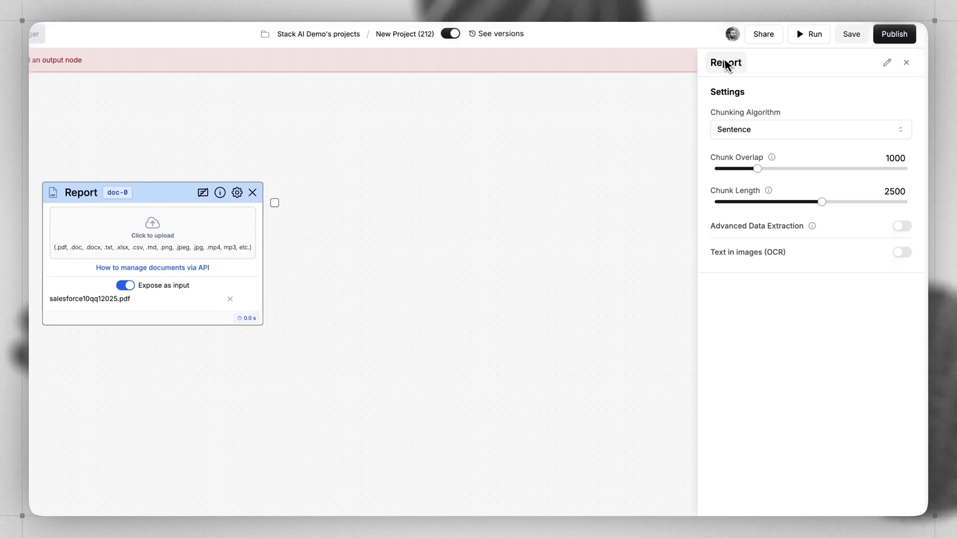
Write an H1 note 'Upload 10Q/10K' above the Report node
left_click(336, 173)
type("Upload")
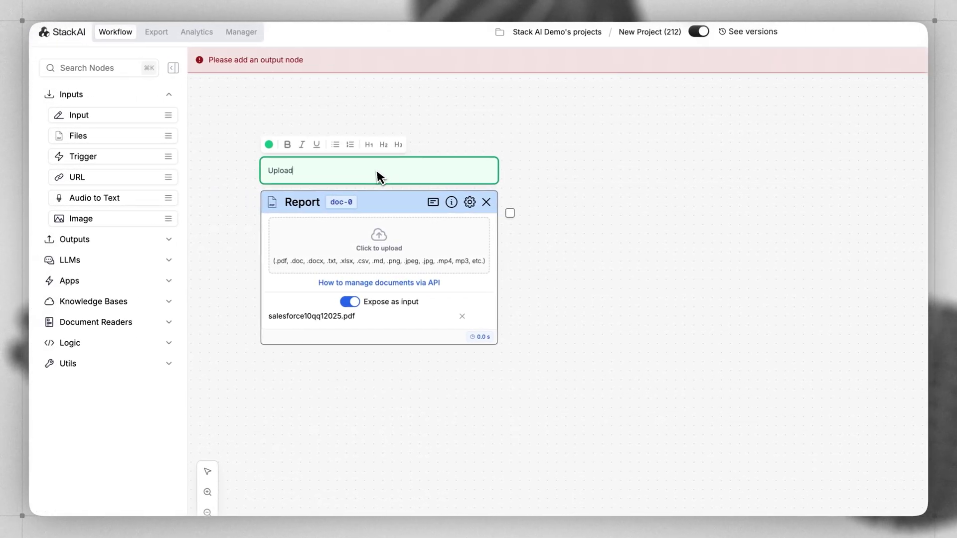
type(" 10Q/10K")
key("Home")
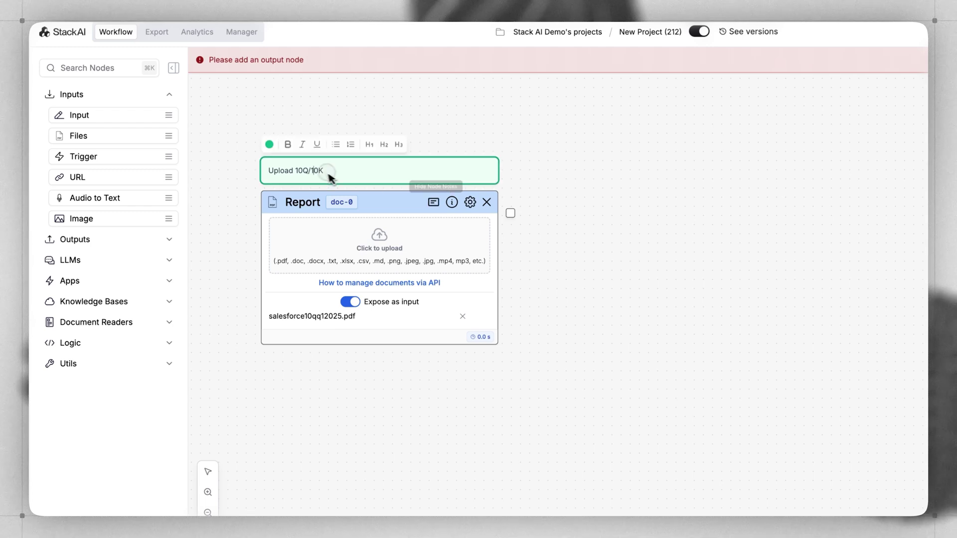
type("#")
left_click(599, 188)
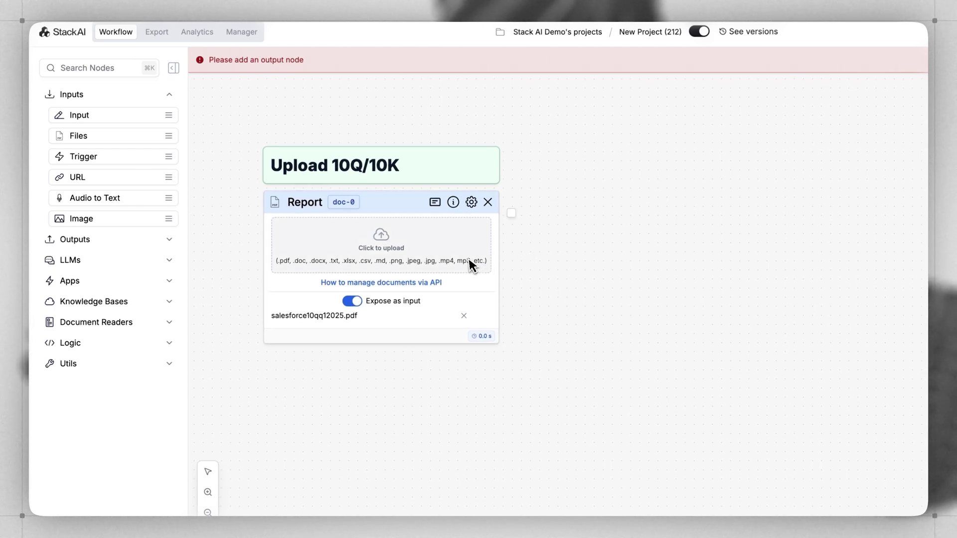
left_click(87, 259)
Add a Google LLM node set to Gemini 2.0 Flash and connect Report into it
scroll(88, 264, "down", 2)
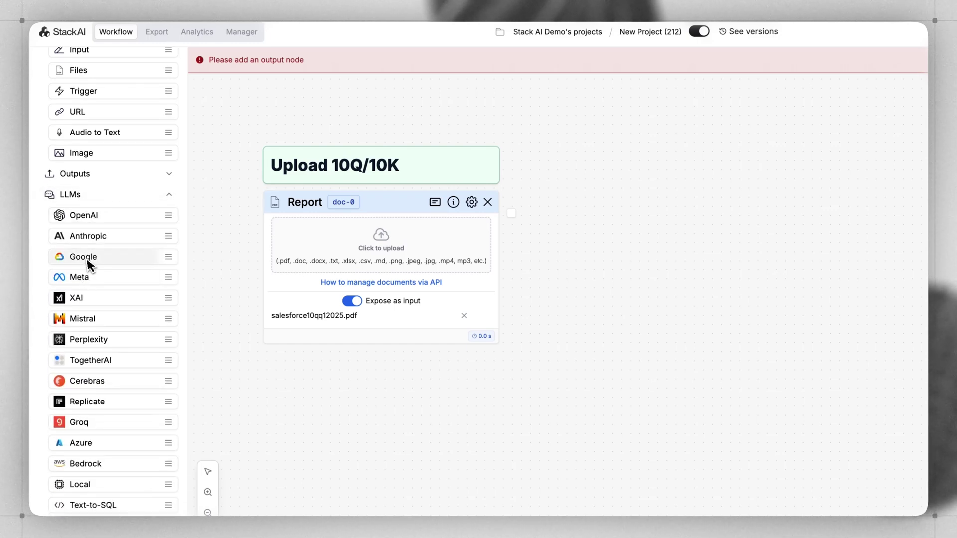
left_click_drag(87, 262, 507, 132)
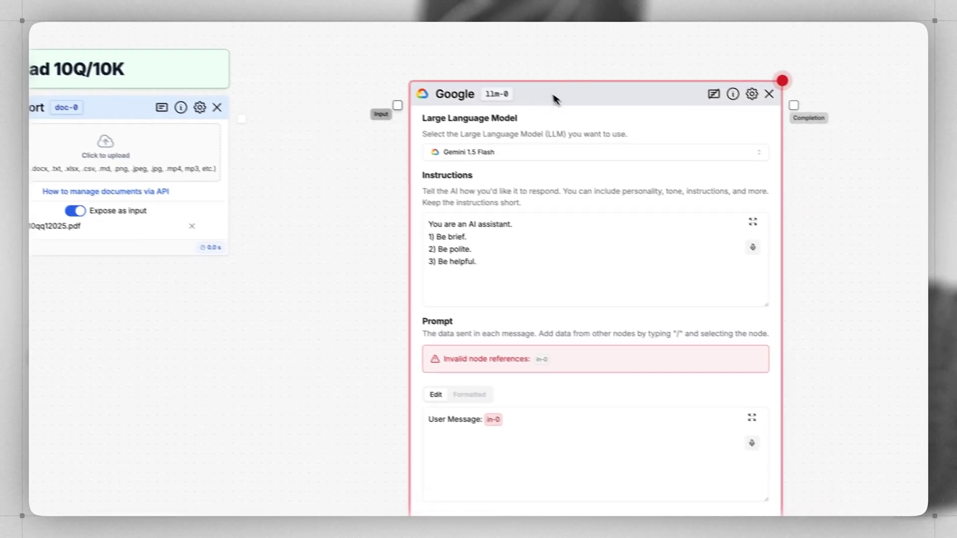
left_click(441, 102)
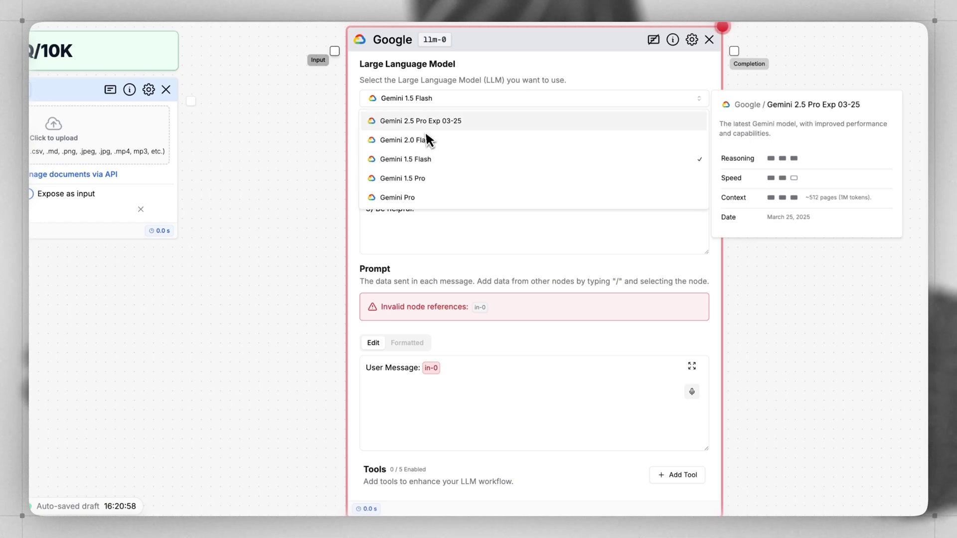
left_click(428, 148)
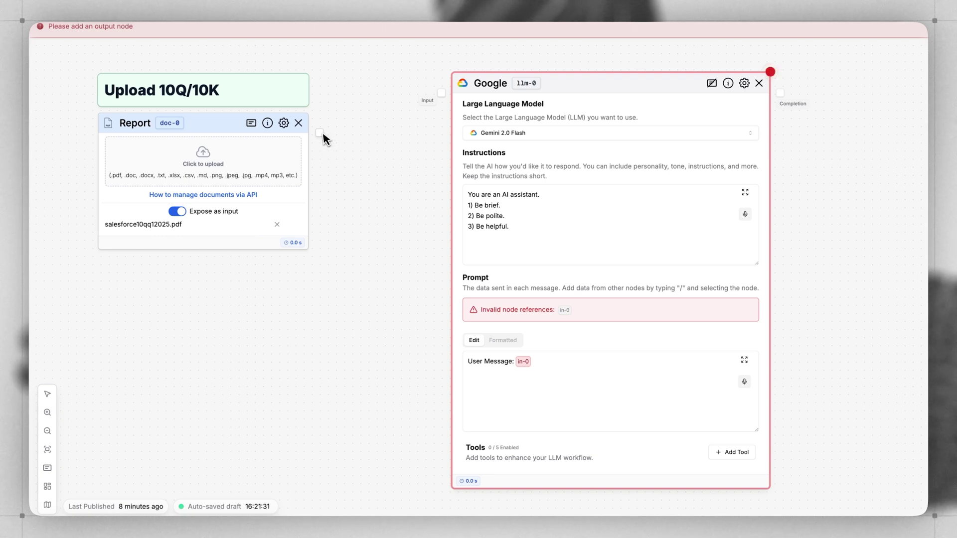
left_click_drag(403, 122, 442, 93)
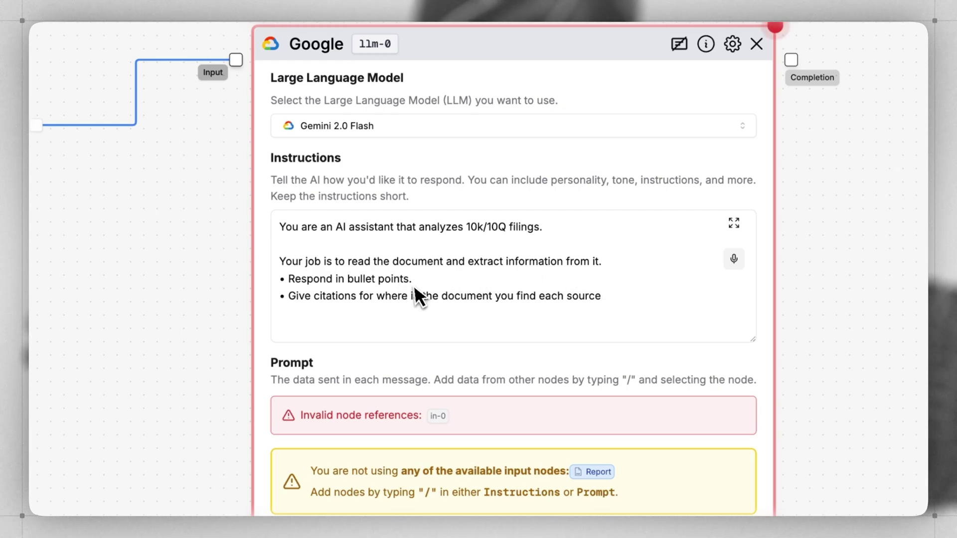
Insert the Report node into the Gemini prompt's user message using the / menu
scroll(478, 288, "down", 5)
left_click(427, 393)
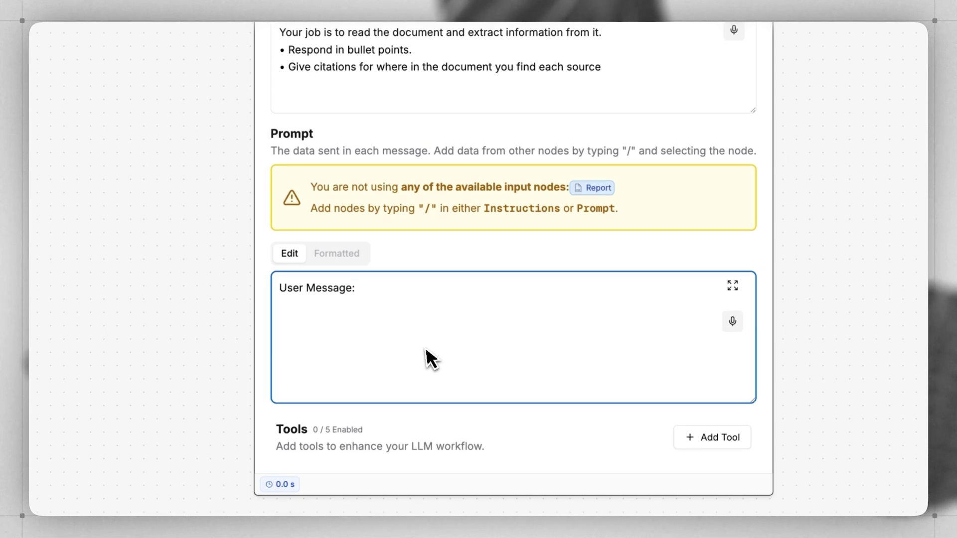
type("/")
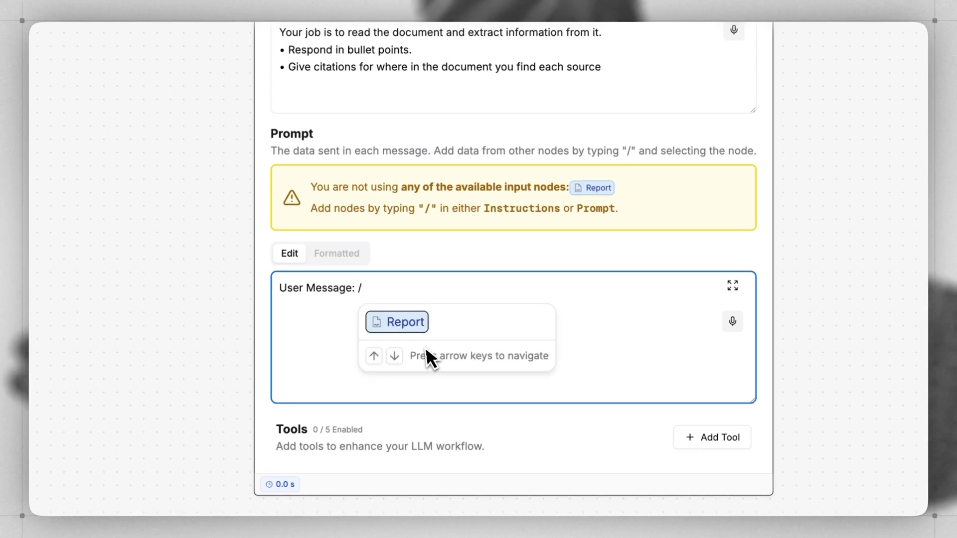
left_click(403, 322)
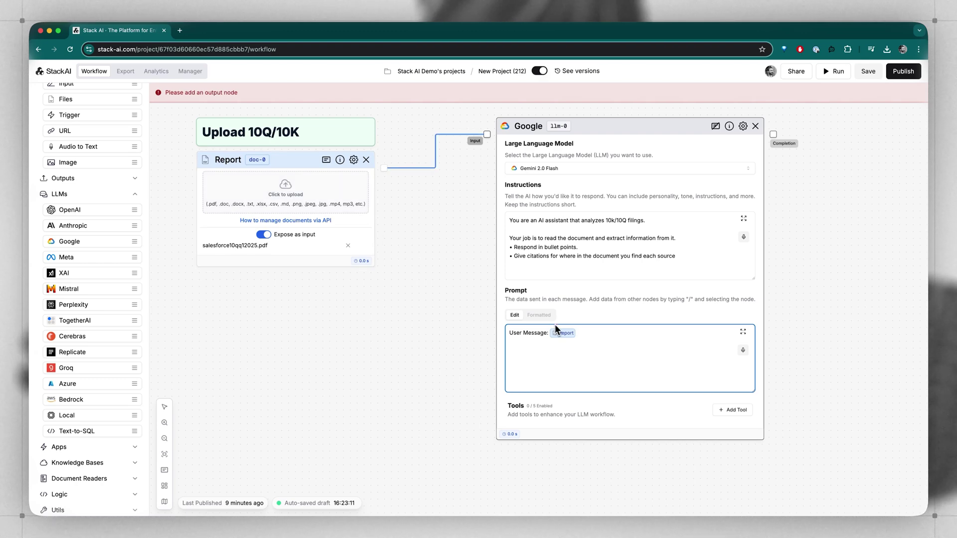
left_click(493, 265)
Add an Output node to the right of the Google model
scroll(467, 243, "down", 5)
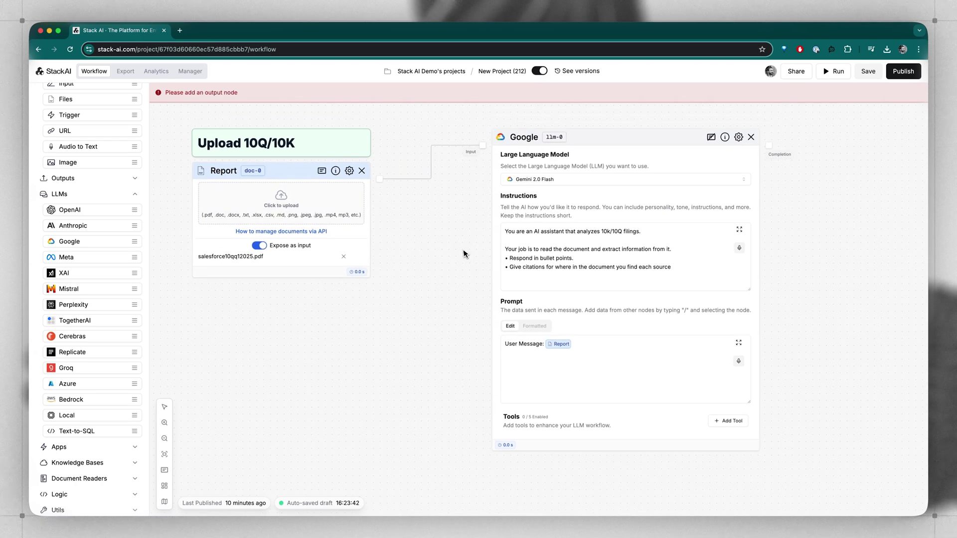
left_click_drag(450, 262, 414, 264)
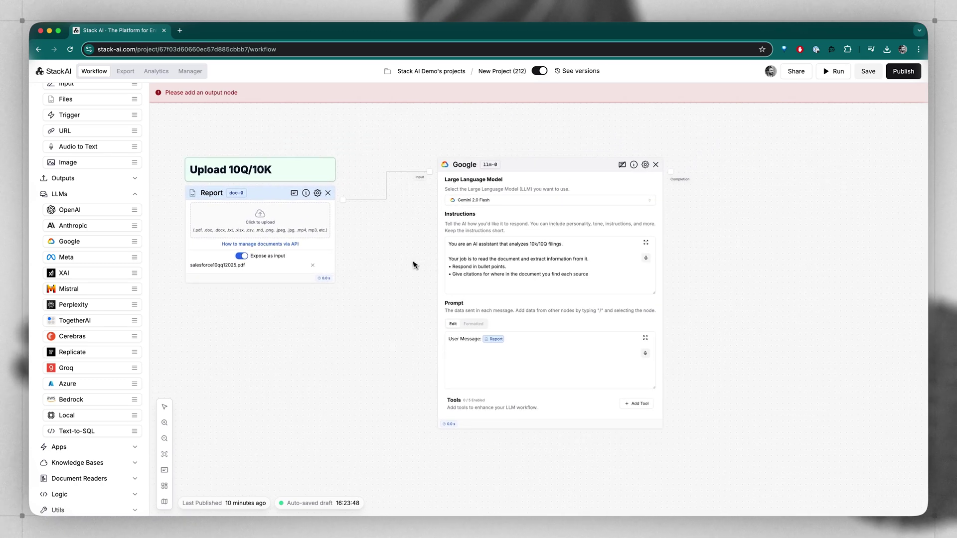
left_click(133, 178)
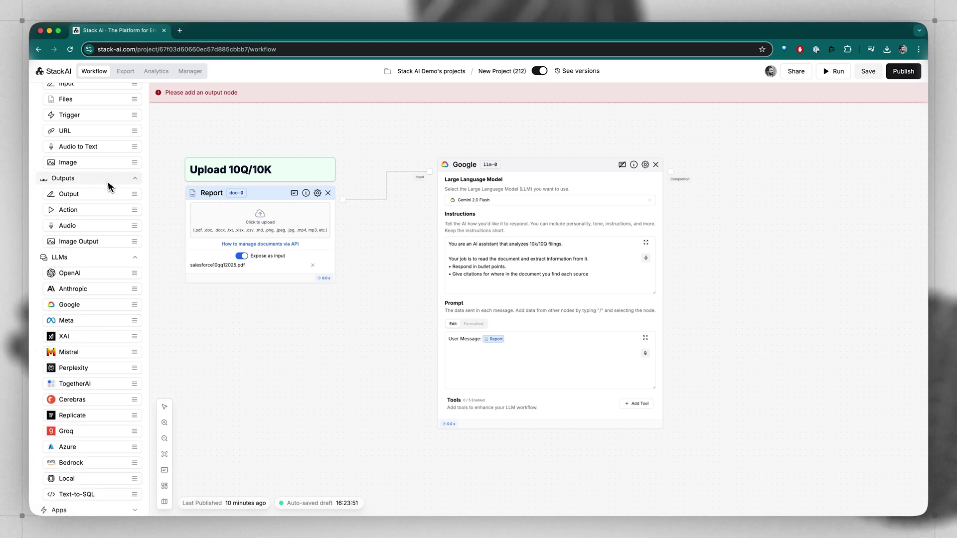
left_click_drag(85, 198, 787, 173)
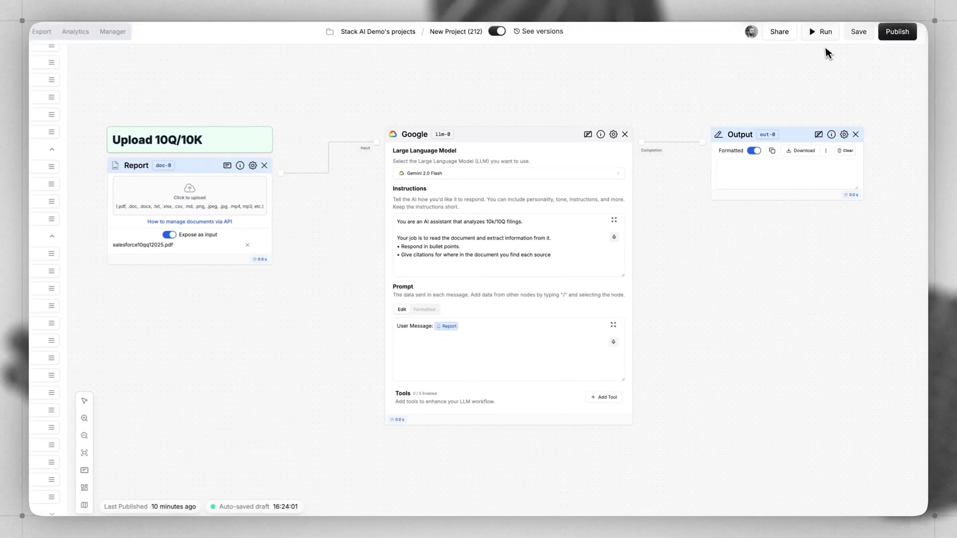
Run the workflow and review the Report and Google steps' inputs and cited output
left_click(823, 30)
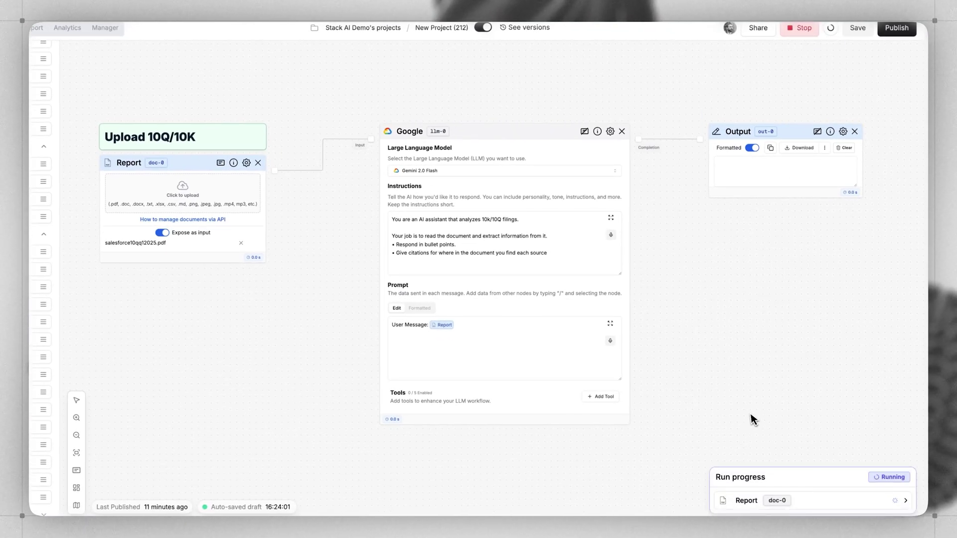
left_click(831, 31)
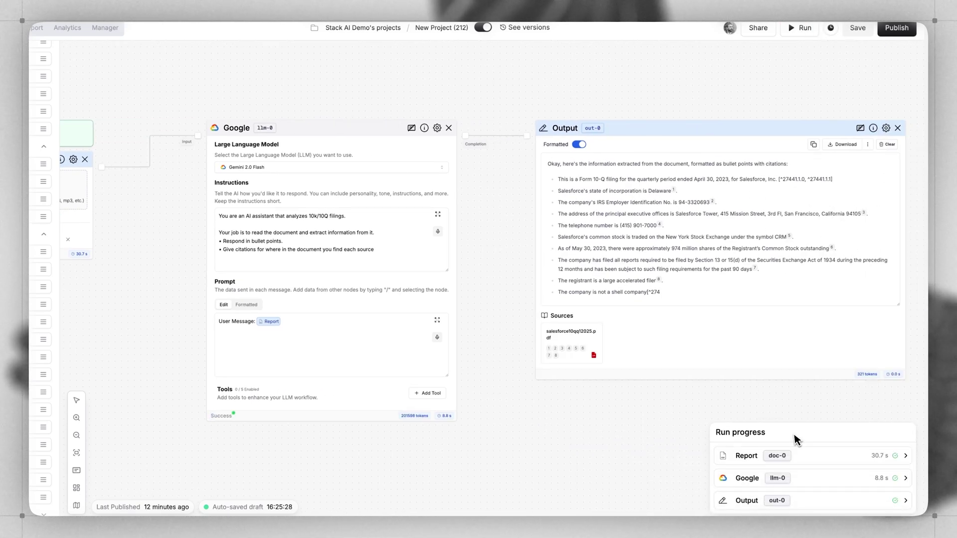
left_click(868, 461)
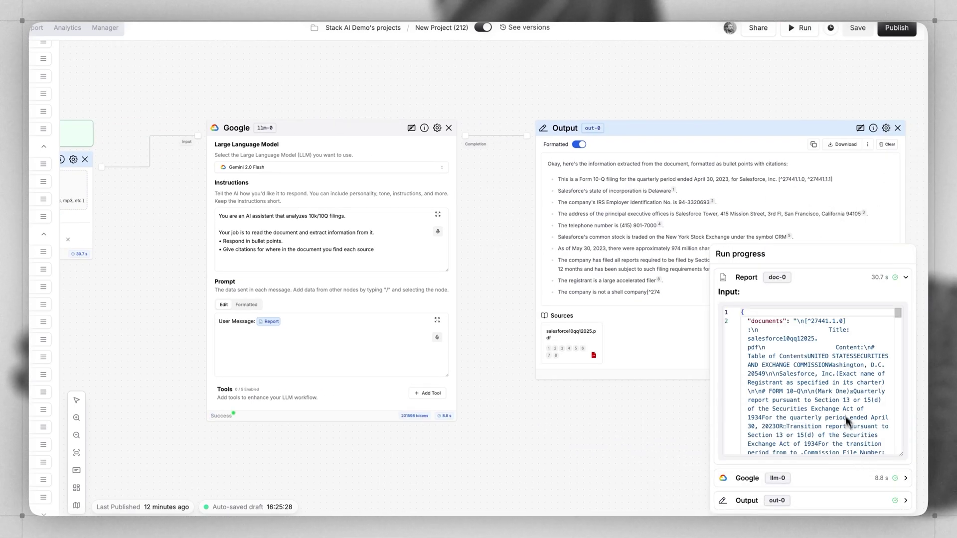
scroll(842, 392, "down", 2)
left_click(850, 278)
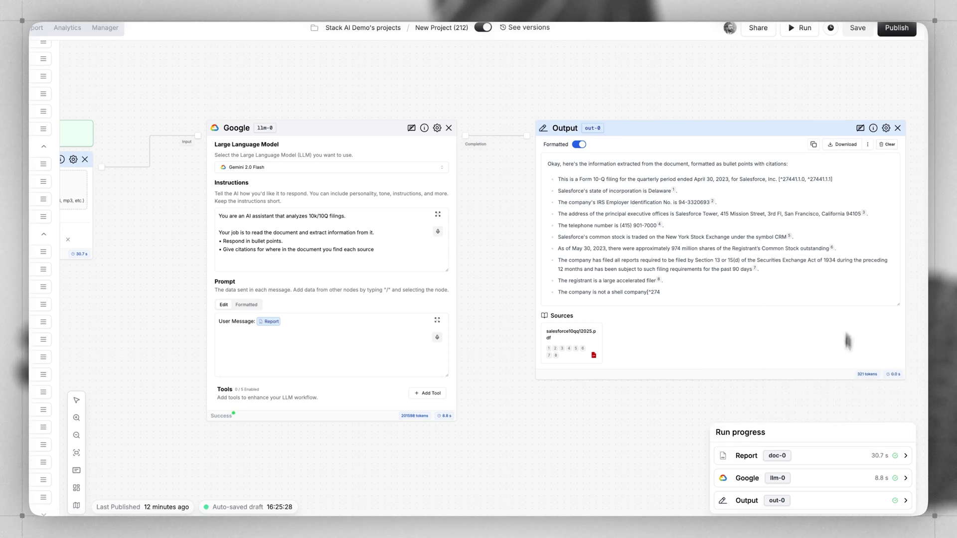
left_click(835, 476)
left_click(856, 123)
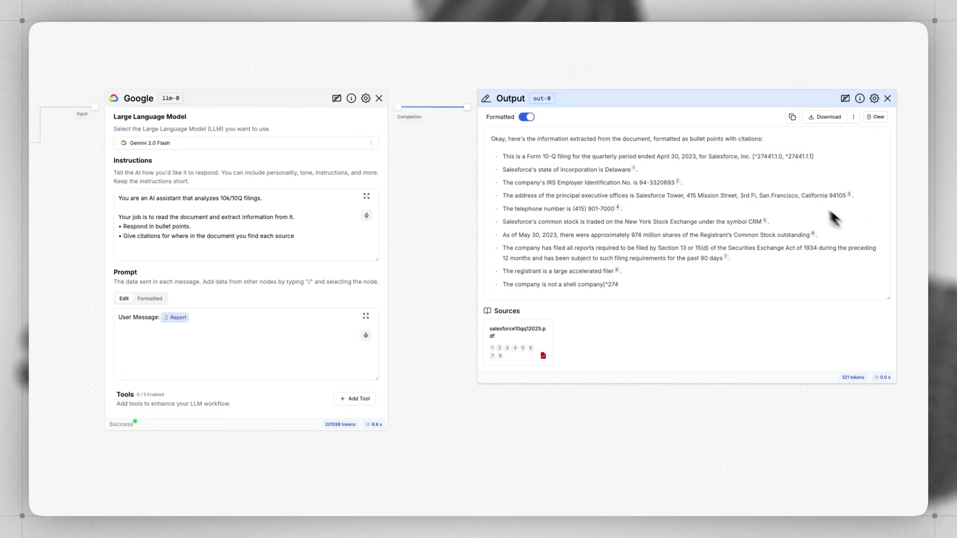
scroll(907, 220, "up", 3)
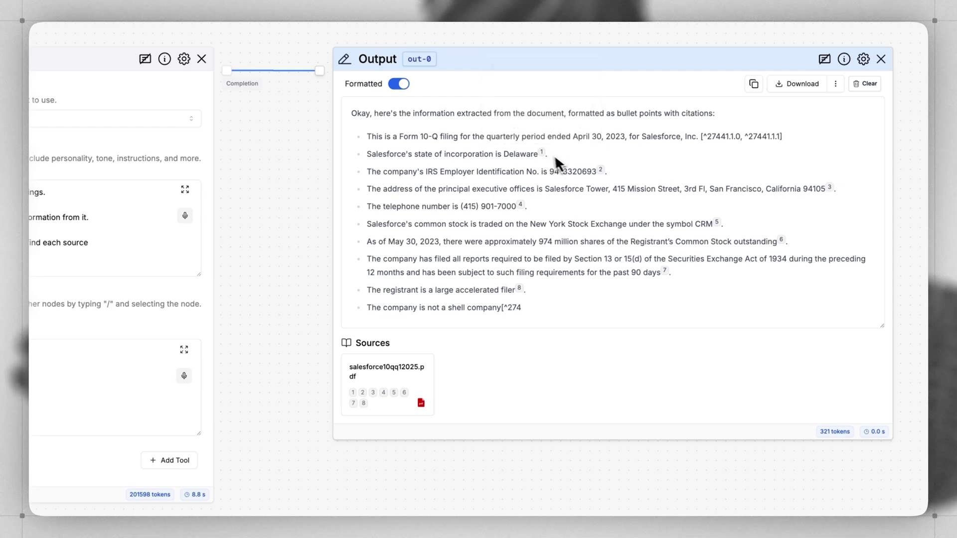
mouse_move(598, 172)
mouse_move(528, 209)
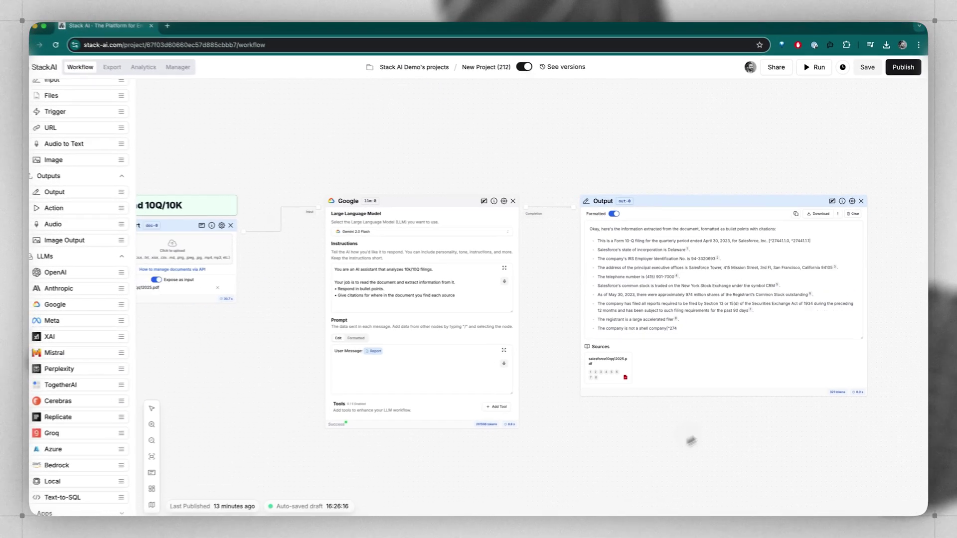
Place Output 1 below Report and connect Report's output directly to it
scroll(716, 417, "left", 2)
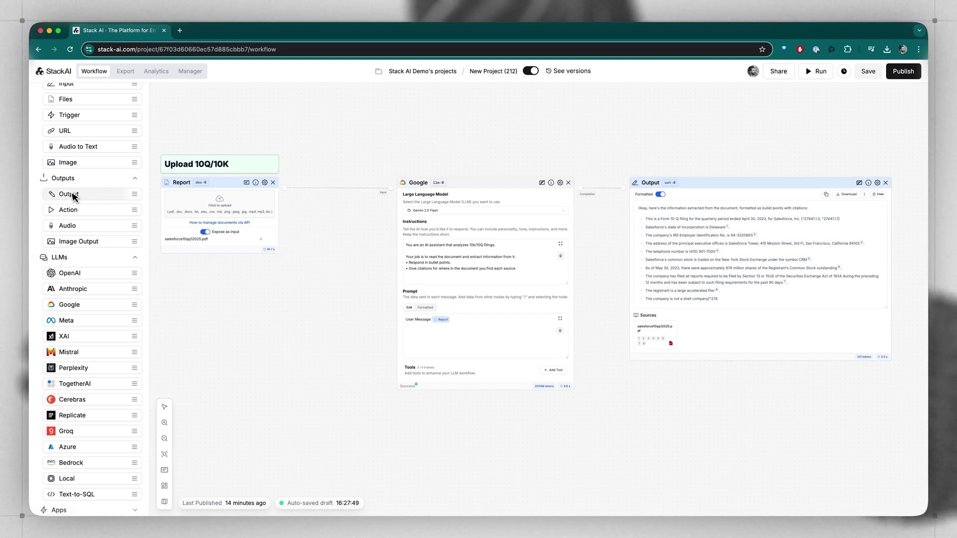
left_click_drag(65, 194, 290, 311)
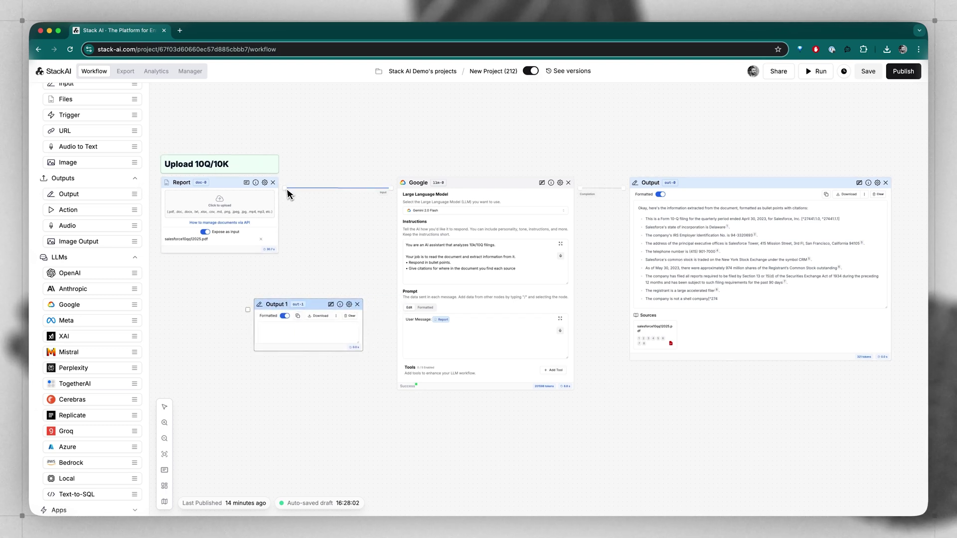
left_click_drag(285, 189, 377, 420)
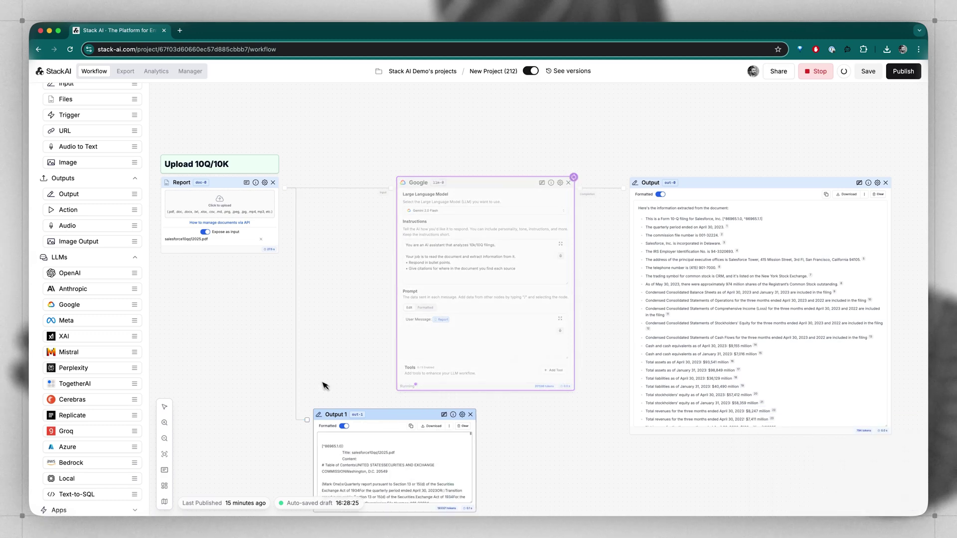
Enlarge Output 1's text area to read the raw 10-Q text, then move it left
scroll(327, 504, "up", 3)
left_click_drag(504, 363, 508, 470)
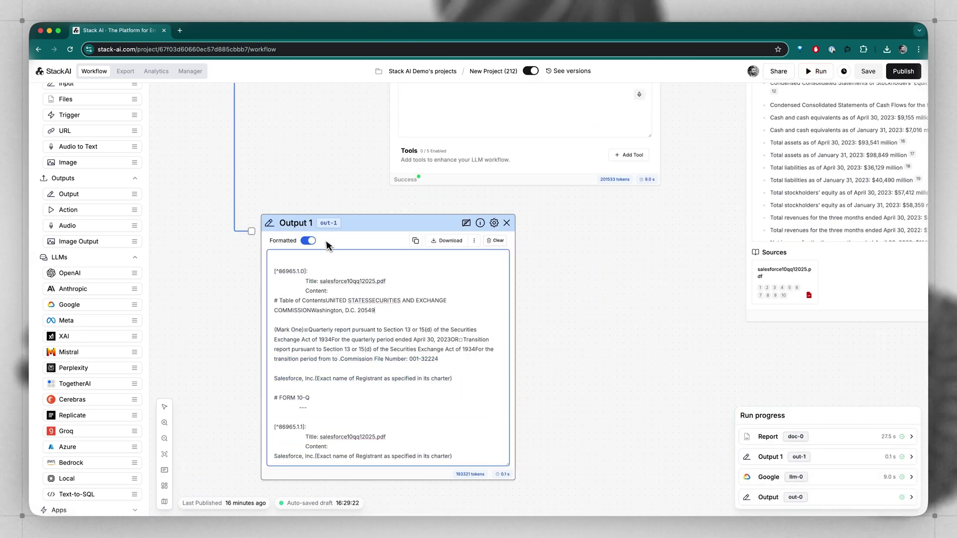
scroll(376, 284, "down", 10)
scroll(384, 299, "up", 10)
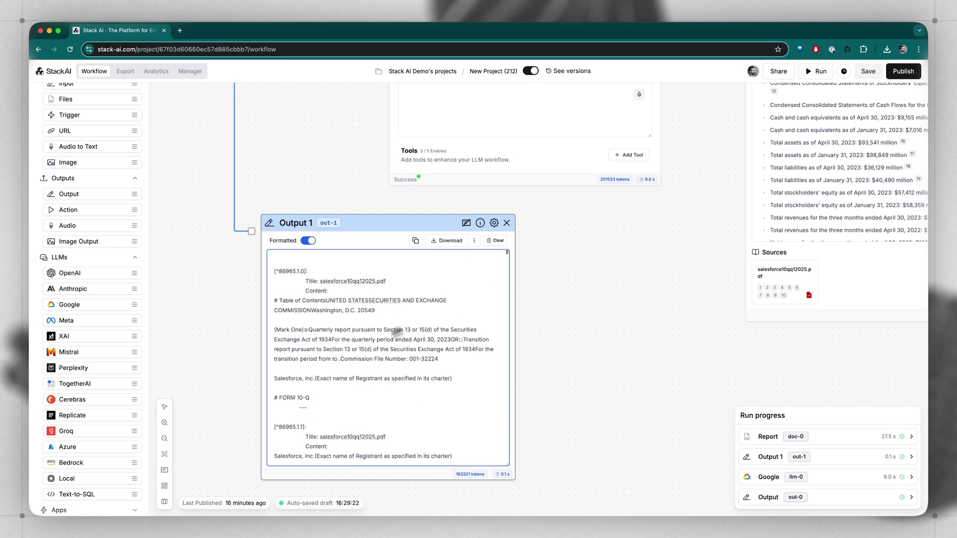
scroll(530, 331, "down", 5)
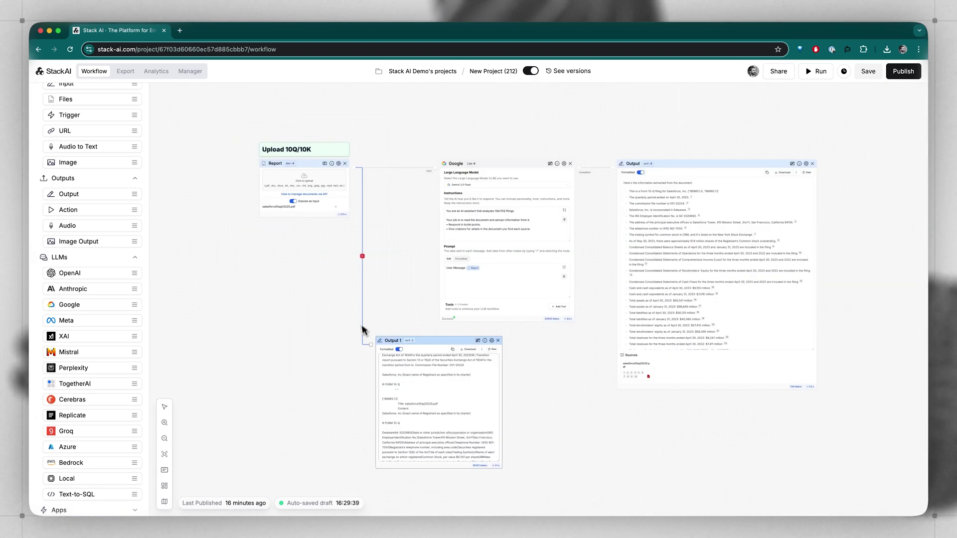
left_click_drag(364, 331, 231, 252)
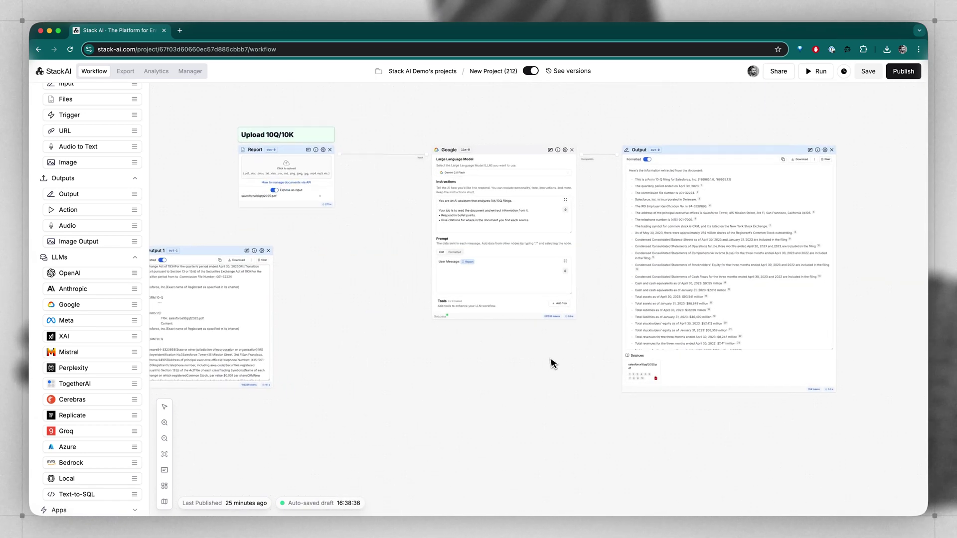
left_click(530, 147)
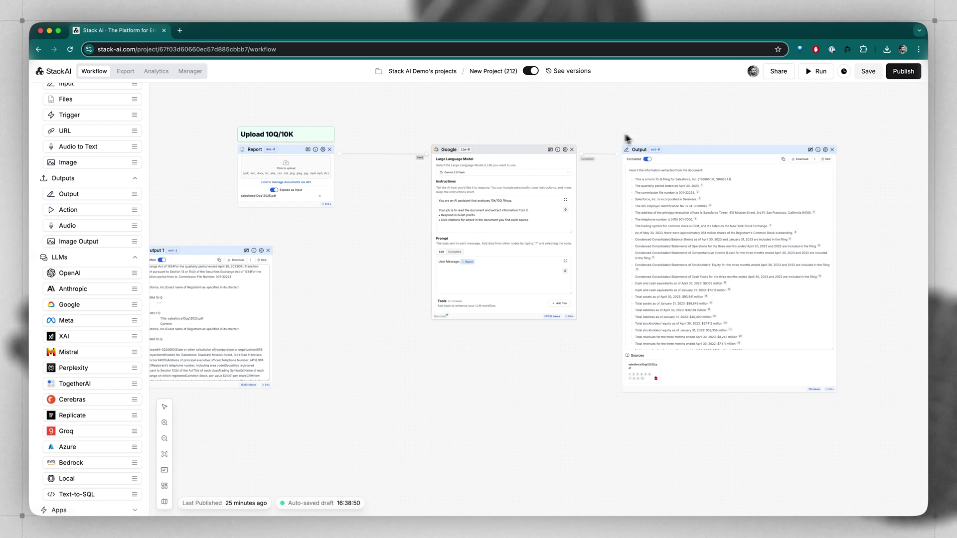
Add a yellow 'Financial Analyst' note above the Gemini node
scroll(532, 152, "up", 2)
left_click(554, 151)
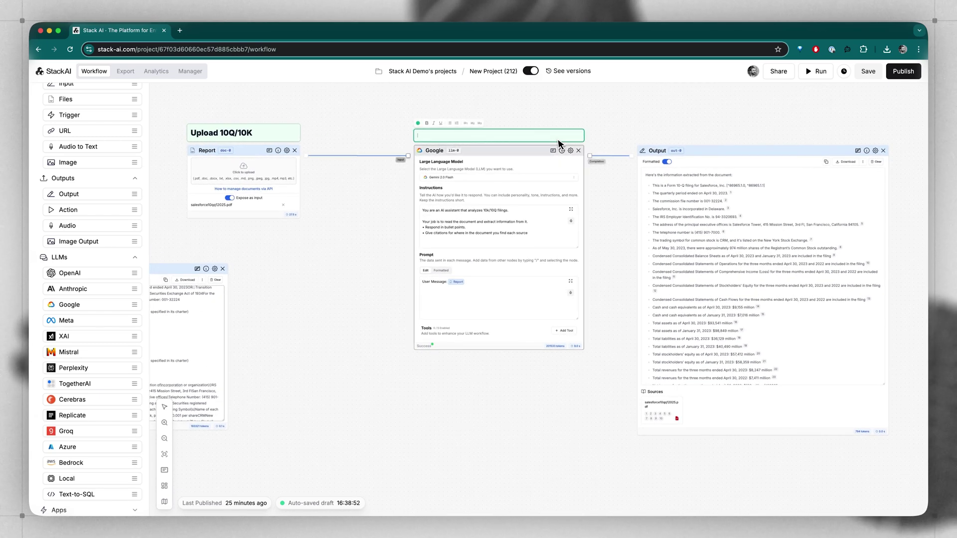
type("Financial Anal")
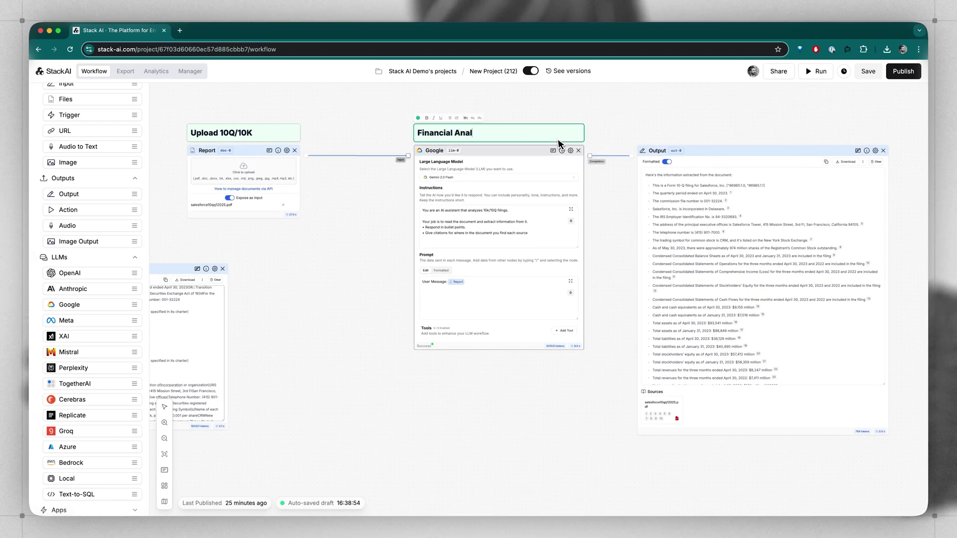
type("yst")
left_click(418, 118)
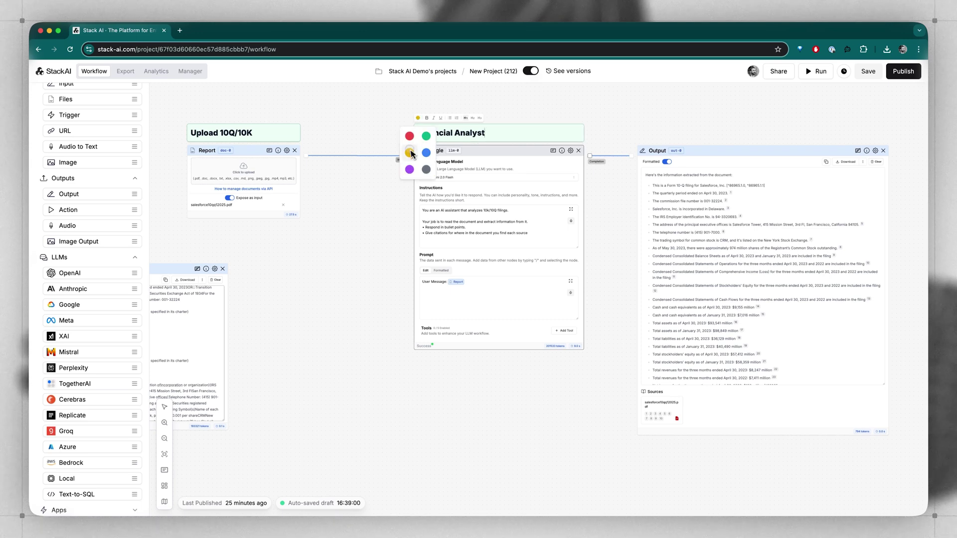
left_click(413, 150)
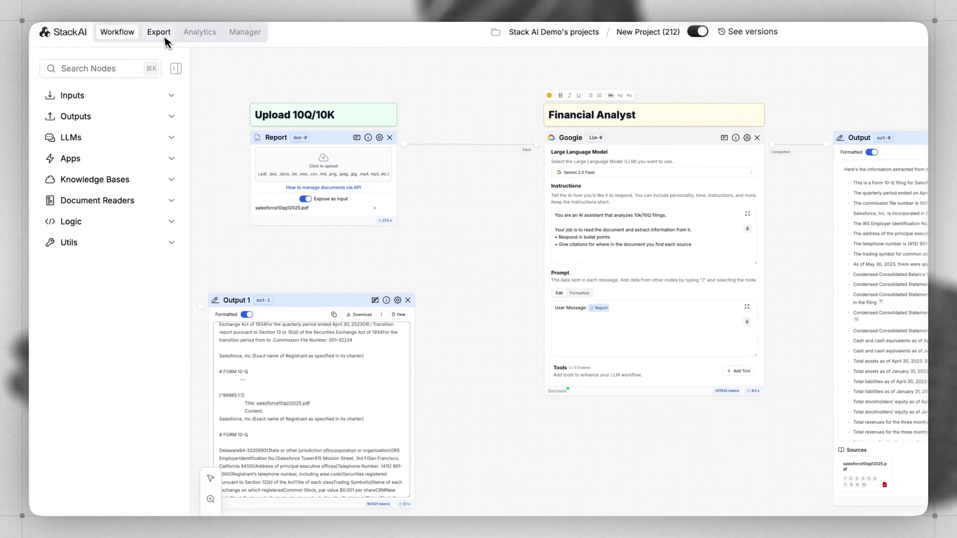
Keep Form as the export interface and name the app '10K/10Q Financial Analyst'
left_click(160, 33)
left_click(156, 69)
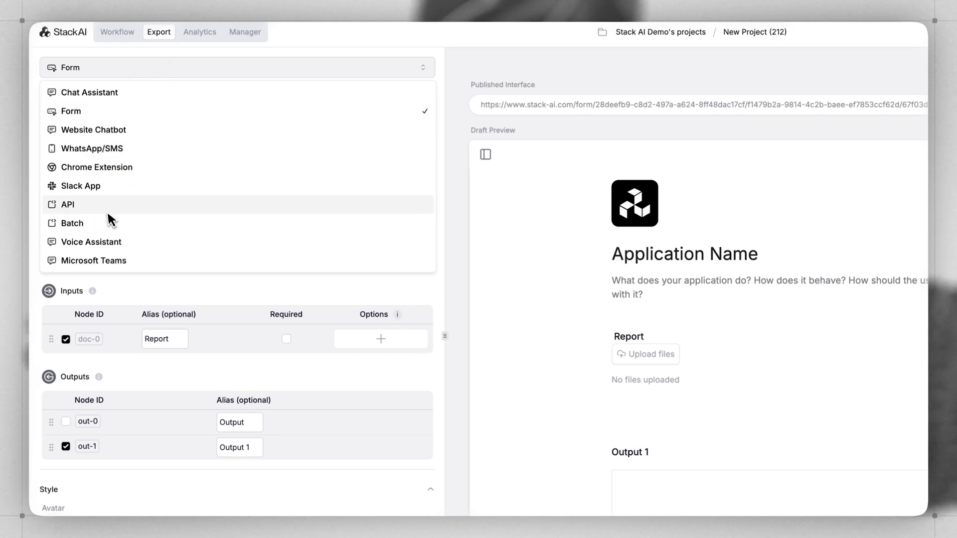
left_click(196, 61)
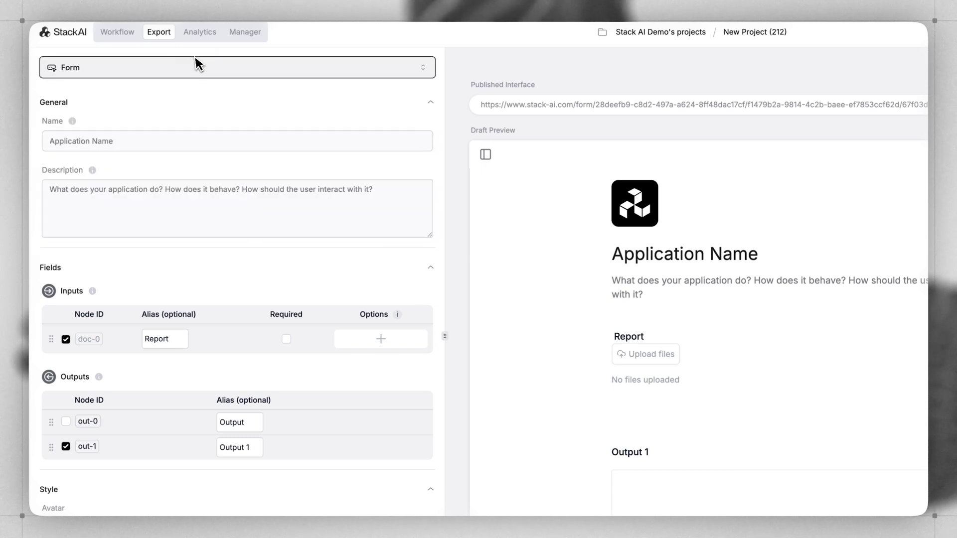
left_click(123, 143)
type("10K/10Q Financial Analyst")
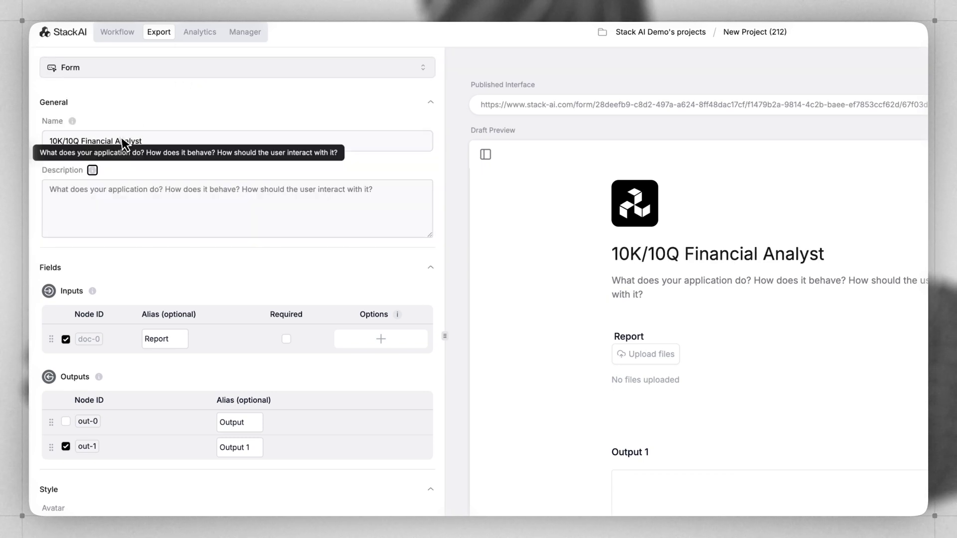
Describe the app as 'Upload a financial report and I will analyze it.' and cancel the preview upload
left_click(259, 205)
type("Upload a financial report and I will analy")
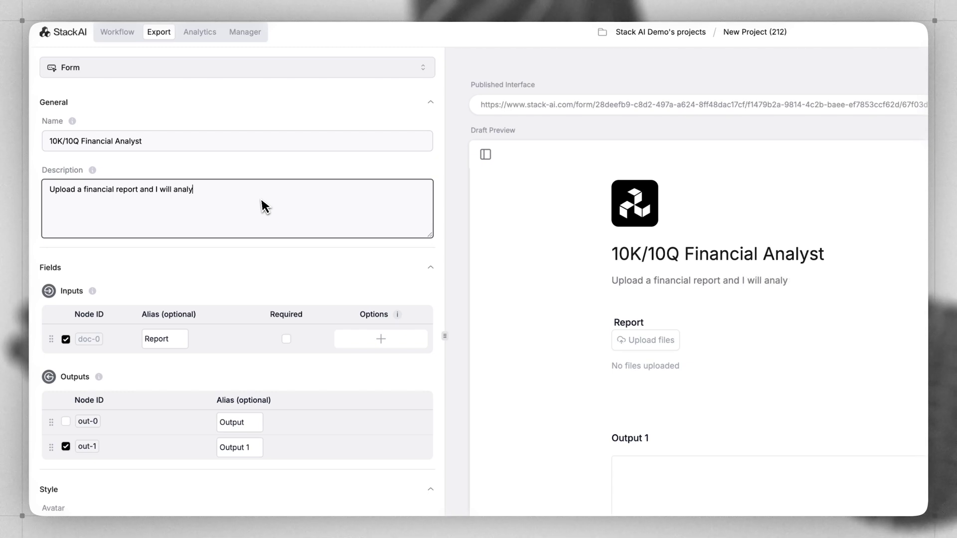
type("ze it.")
scroll(273, 271, "down", 2)
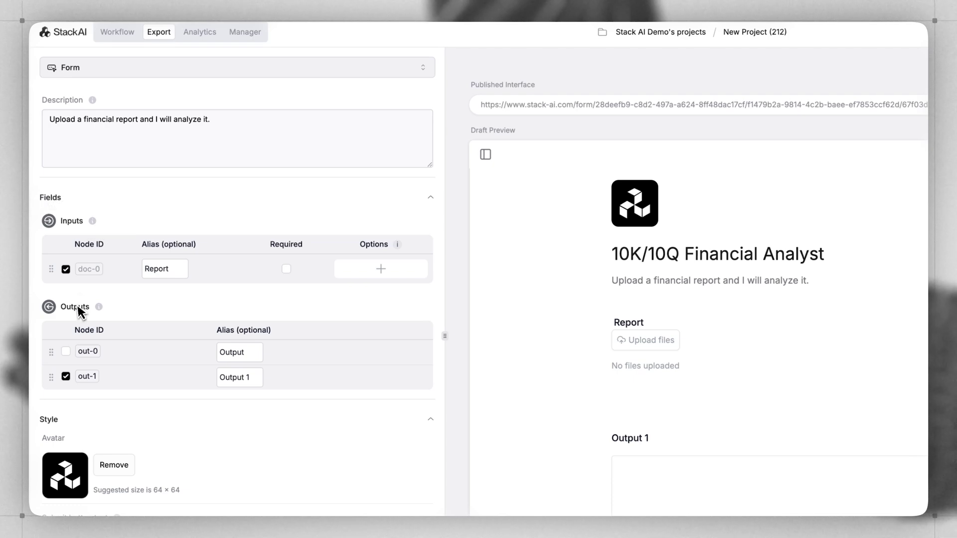
left_click(158, 272)
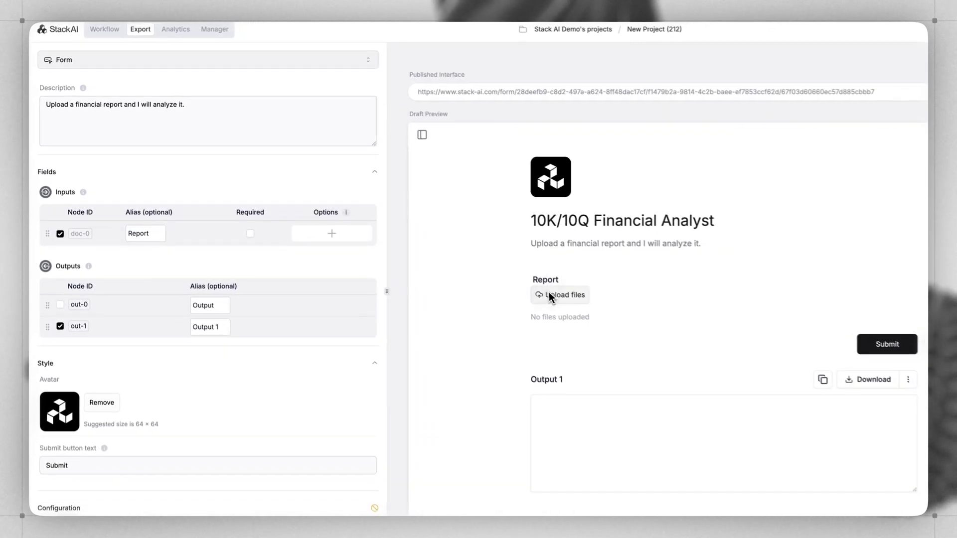
left_click(646, 340)
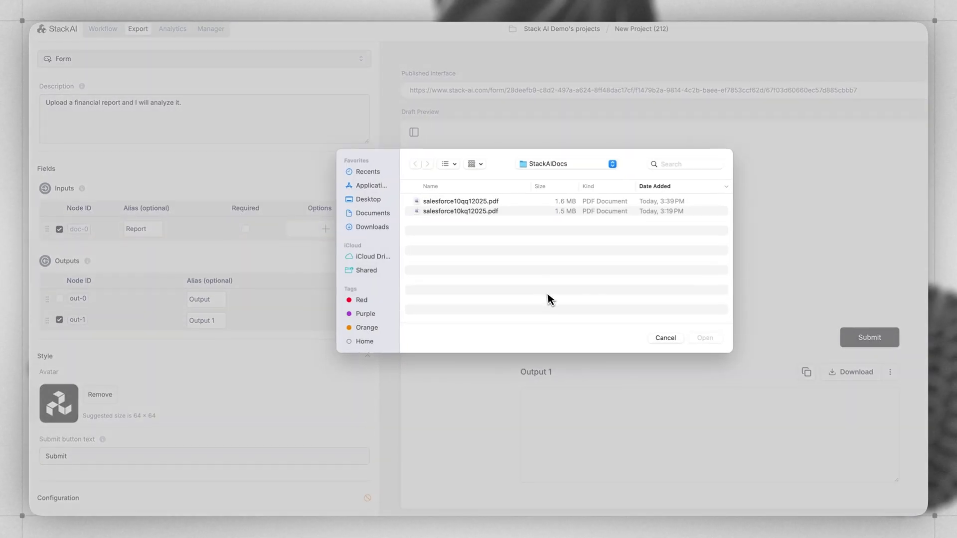
left_click(663, 337)
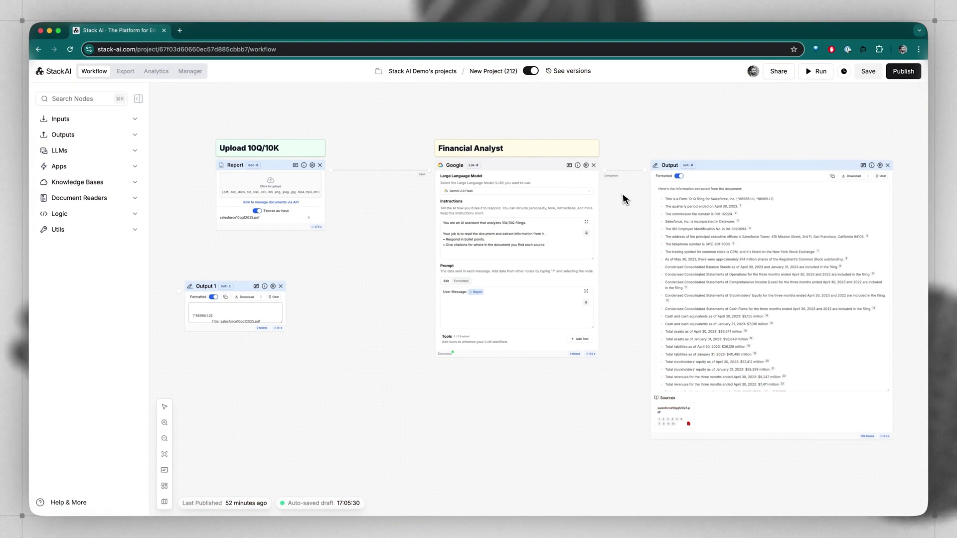
scroll(539, 205, "up", 3)
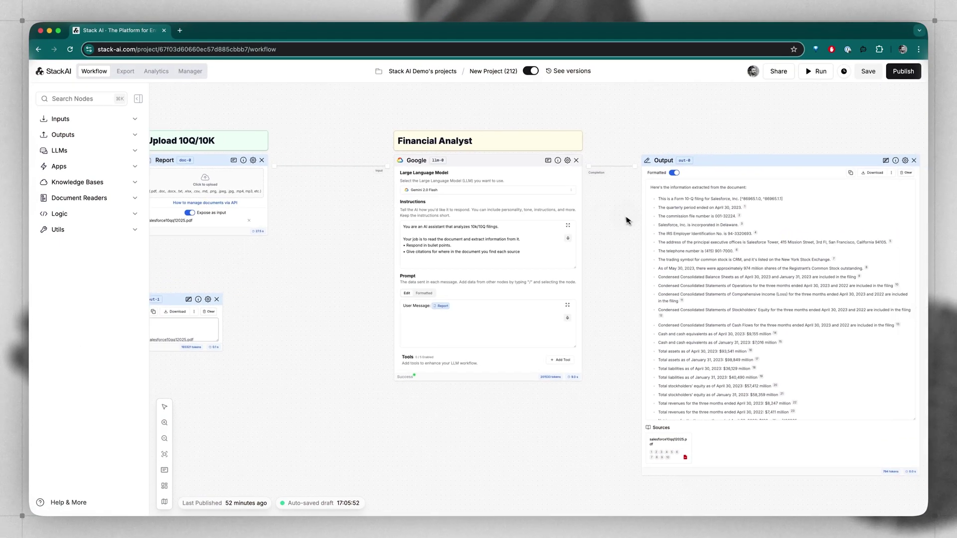
left_click_drag(627, 220, 581, 222)
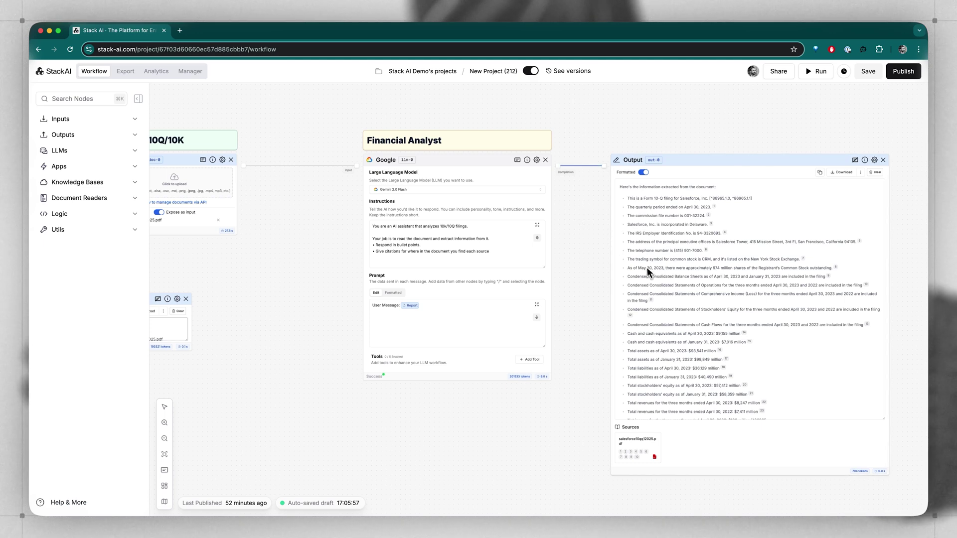
scroll(706, 359, "down", 1)
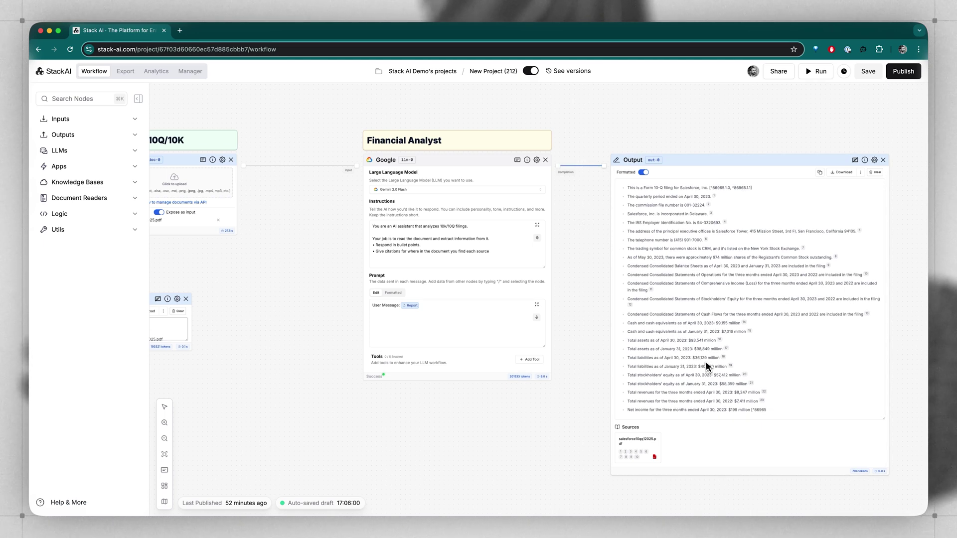
scroll(706, 366, "up", 1)
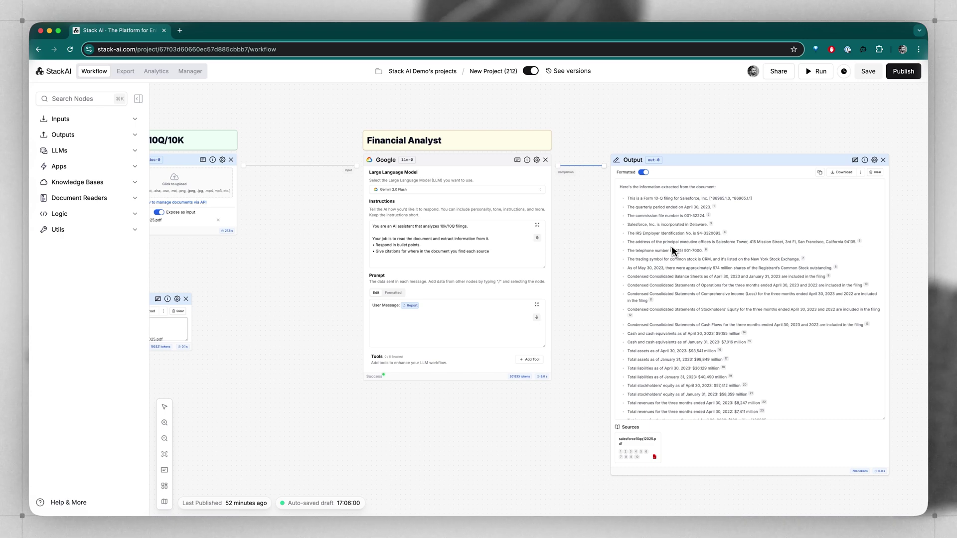
scroll(400, 410, "left", 5)
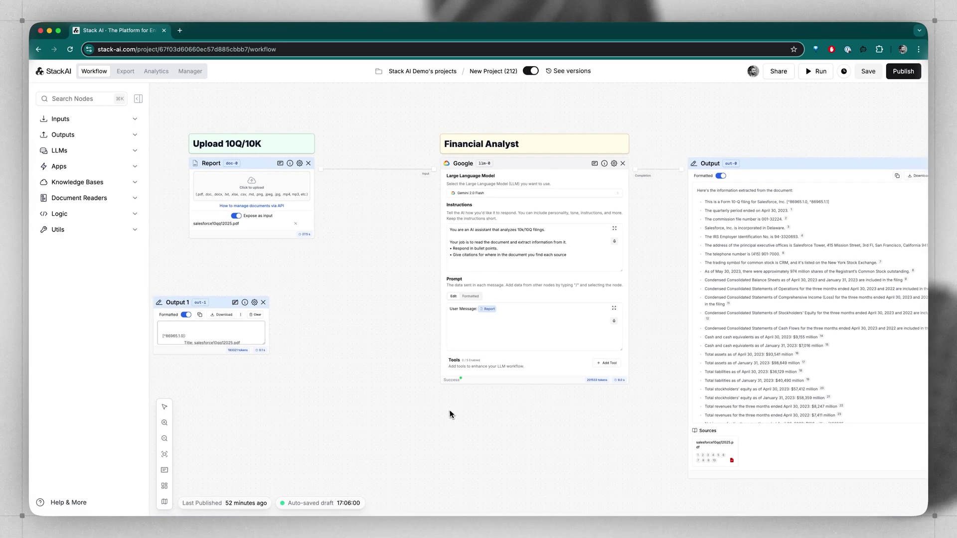
scroll(264, 175, "up", 2)
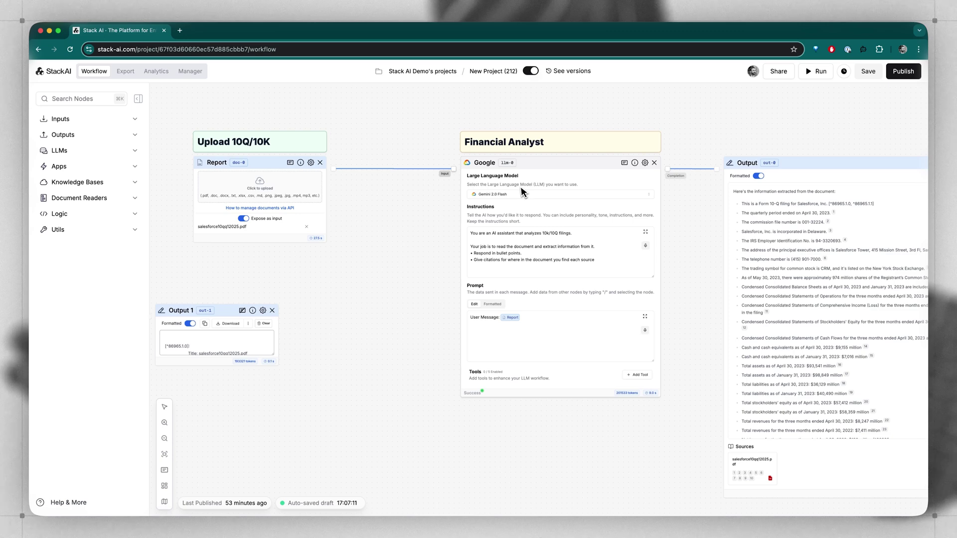
scroll(524, 214, "down", 3)
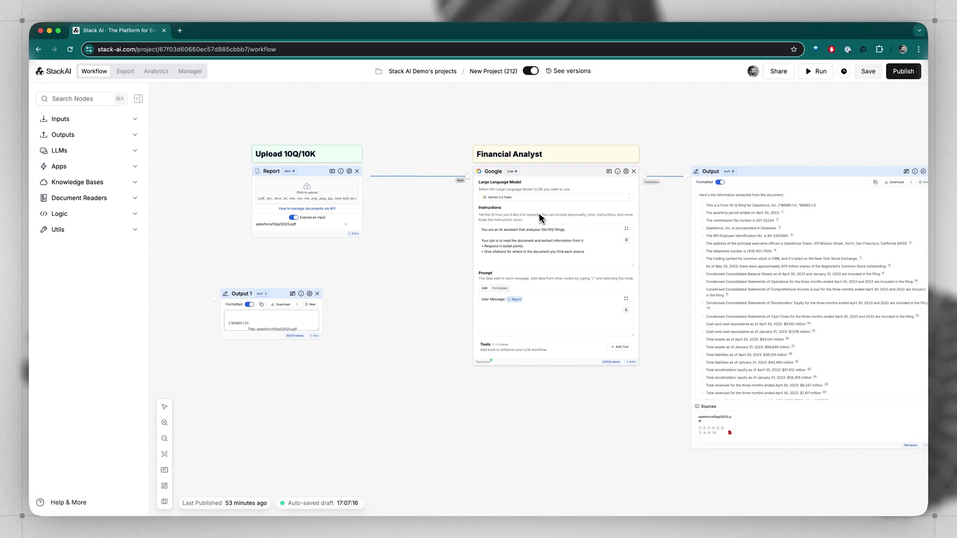
Replace Output 1 with a 'User Instructions' input connected to the Financial Analyst model
left_click(321, 293)
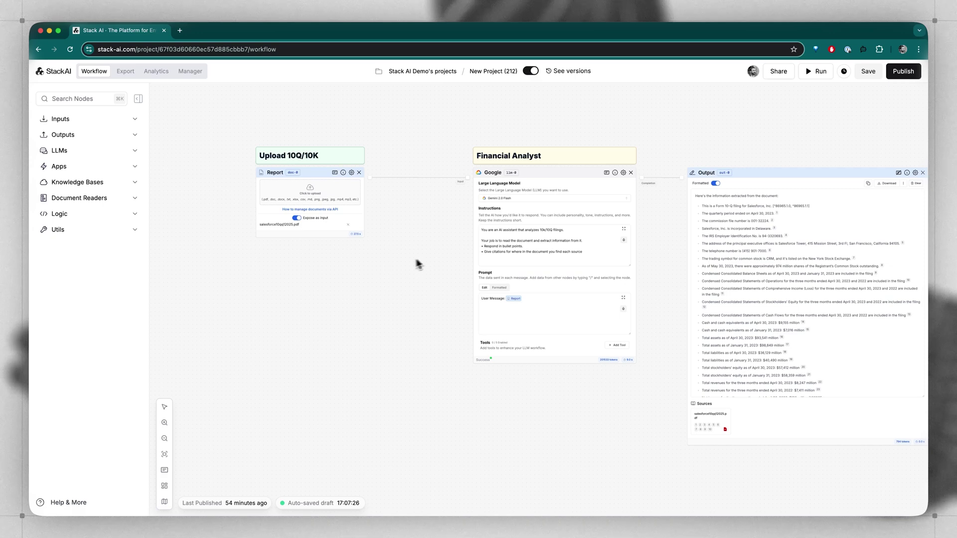
scroll(435, 262, "up", 2)
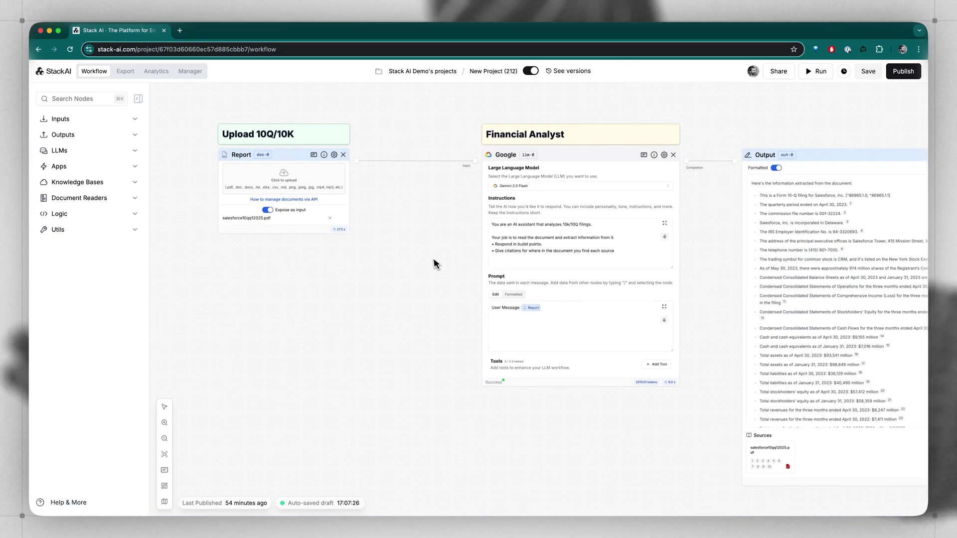
left_click(97, 119)
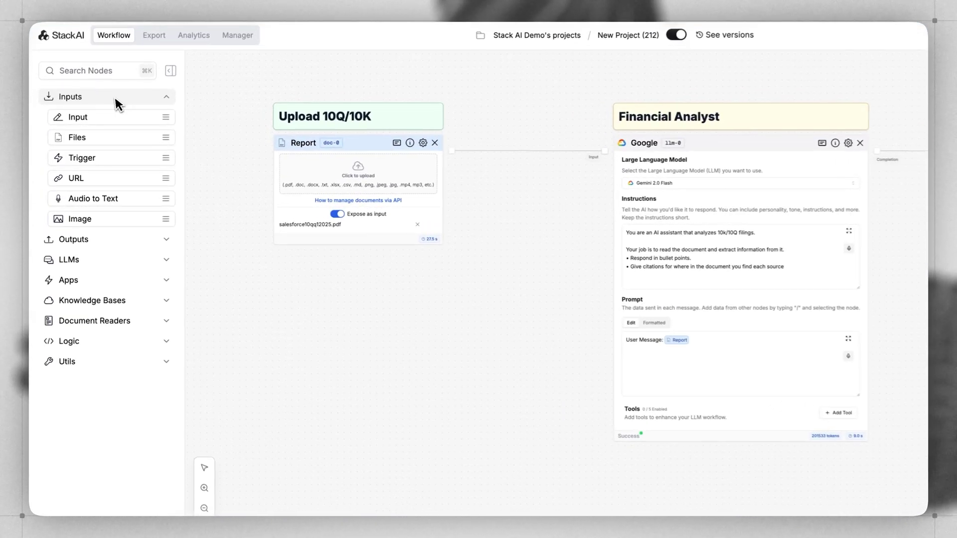
left_click_drag(88, 135, 212, 229)
left_click_drag(274, 246, 355, 342)
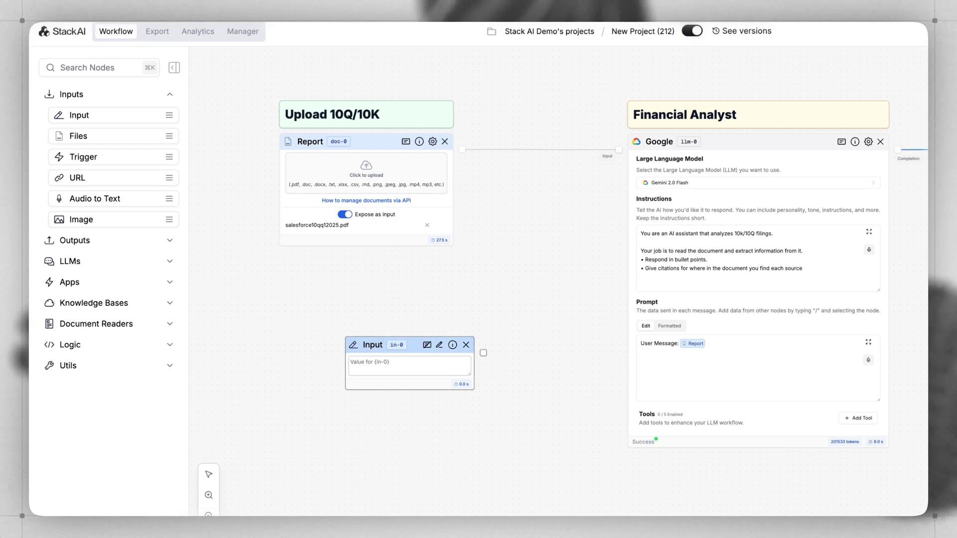
left_click(440, 345)
type("User Instruct")
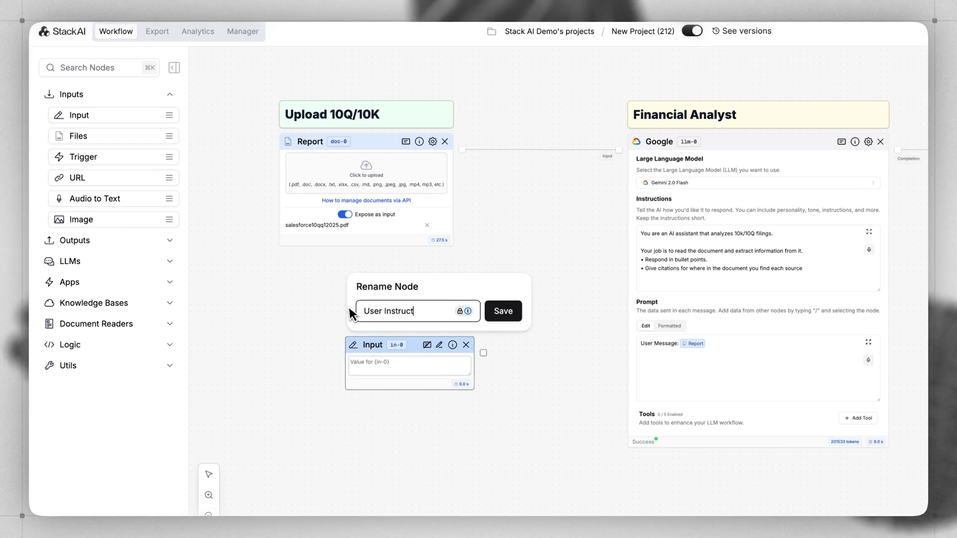
type("ions")
key("Return")
left_click_drag(355, 345, 323, 282)
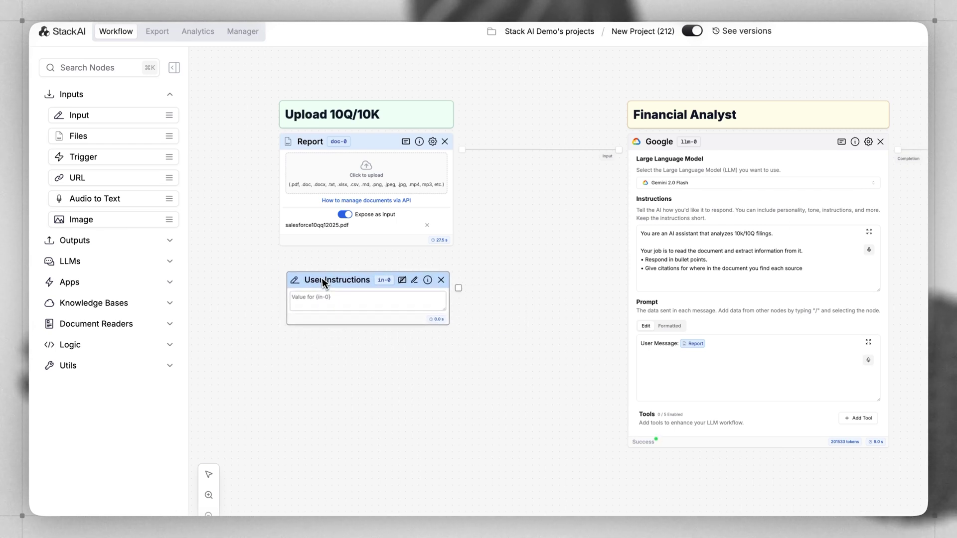
left_click_drag(459, 287, 622, 161)
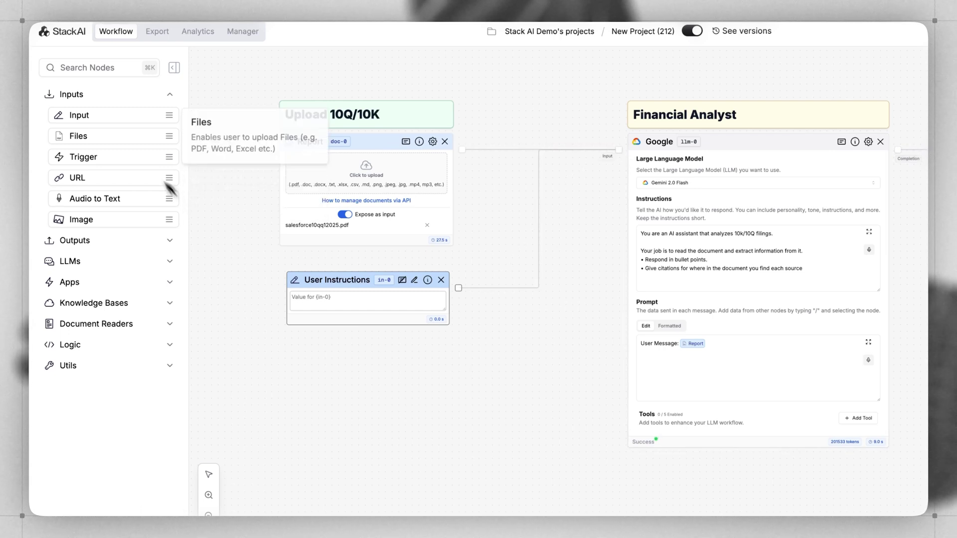
Add a second input named 'Verbosity' and connect it to the Financial Analyst model
left_click_drag(98, 118, 366, 372)
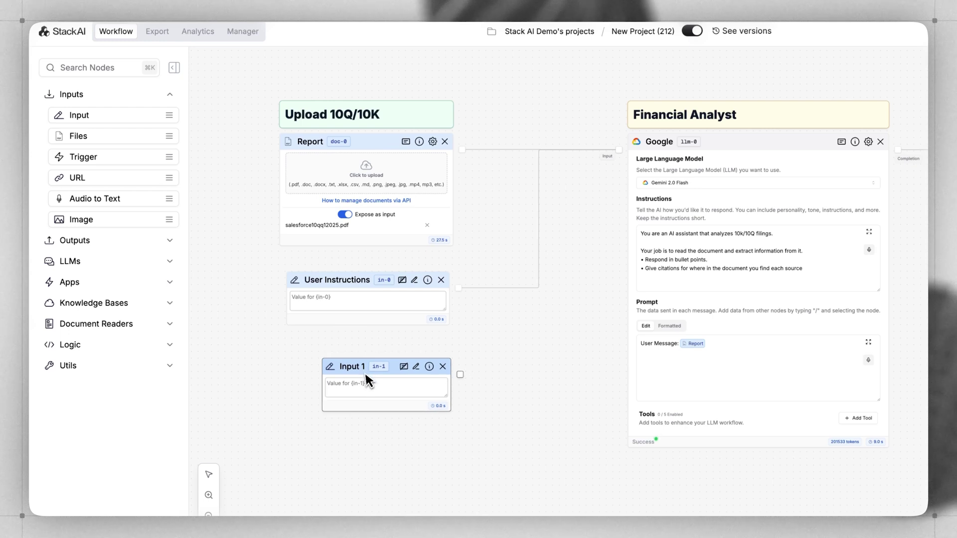
left_click(416, 367)
type("Verbosity")
key("Return")
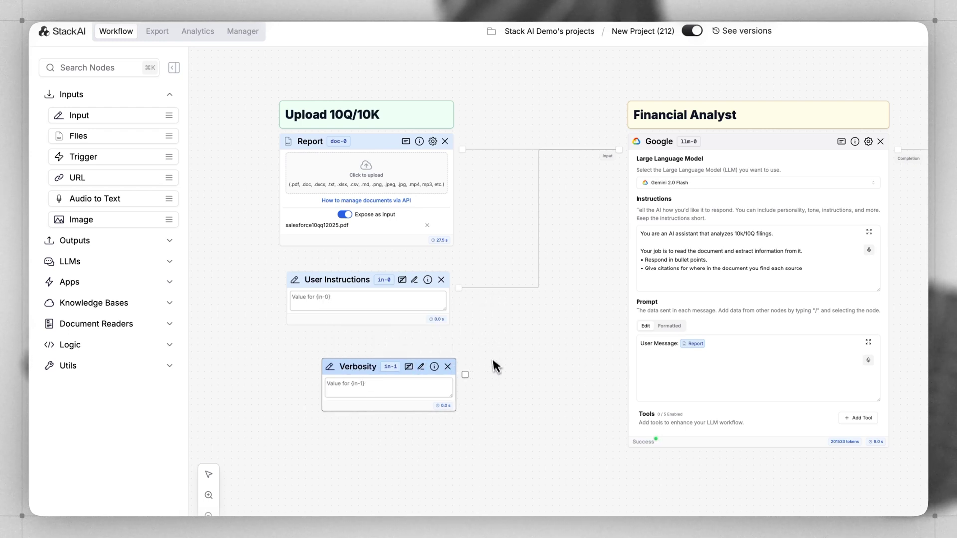
left_click_drag(465, 374, 619, 150)
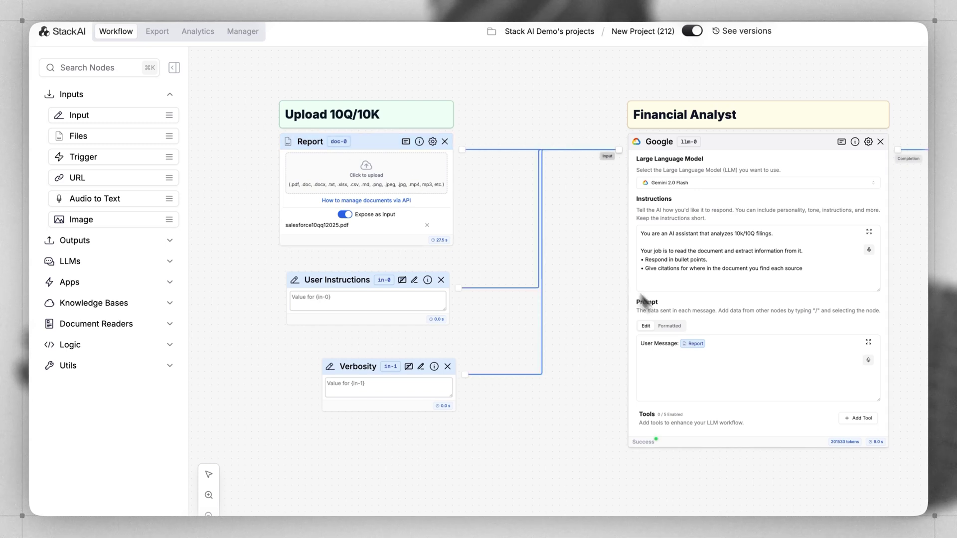
scroll(729, 392, "up", 2)
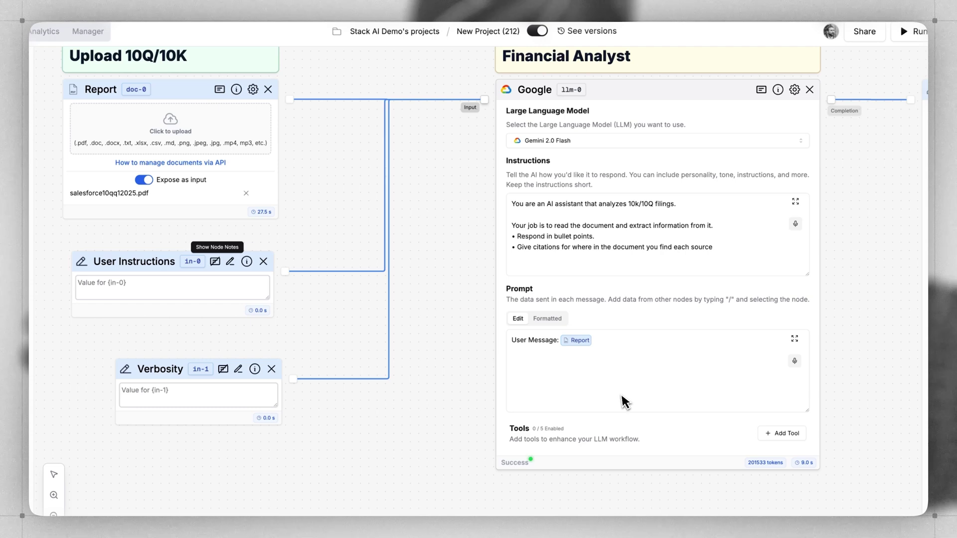
Paste the new financial-statement prompt and tag User Instructions in its user_instructions section
left_click(648, 358)
key("ctrl+a")
type("Additional instructions <user_instructions>  </user_instructions>  Writing style: <style>  </style>  Report to extract information from: <report>  </report>  You extract and summarize information about financial statements: Income Statement – Revenue, profit, expenses, net income (are they making or losing money?) Balance Sheet – Assets, liabilities, shareholder equity (how strong is their financial position?) Cash Flow Statement – Operating, investing, and financing cash flows (how well are they managing cash?)")
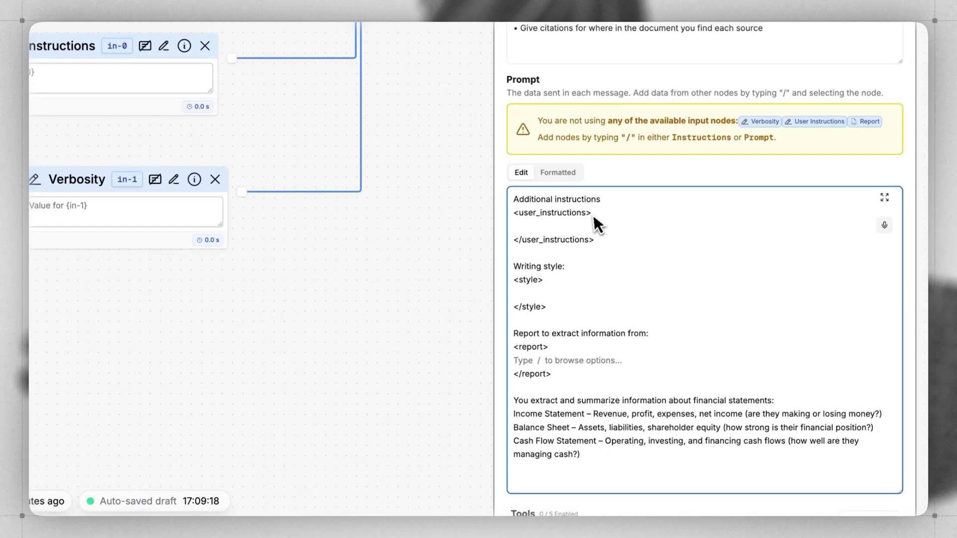
left_click(556, 233)
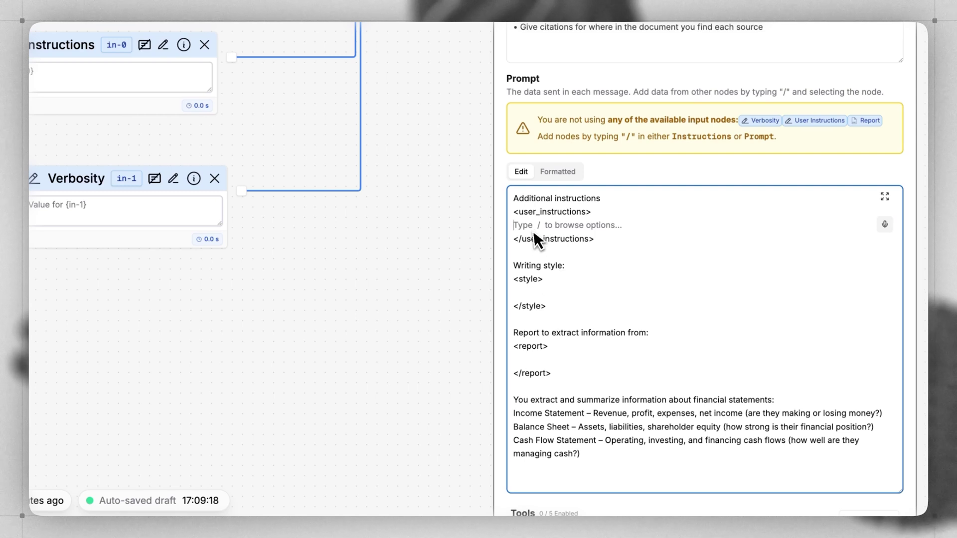
type("/")
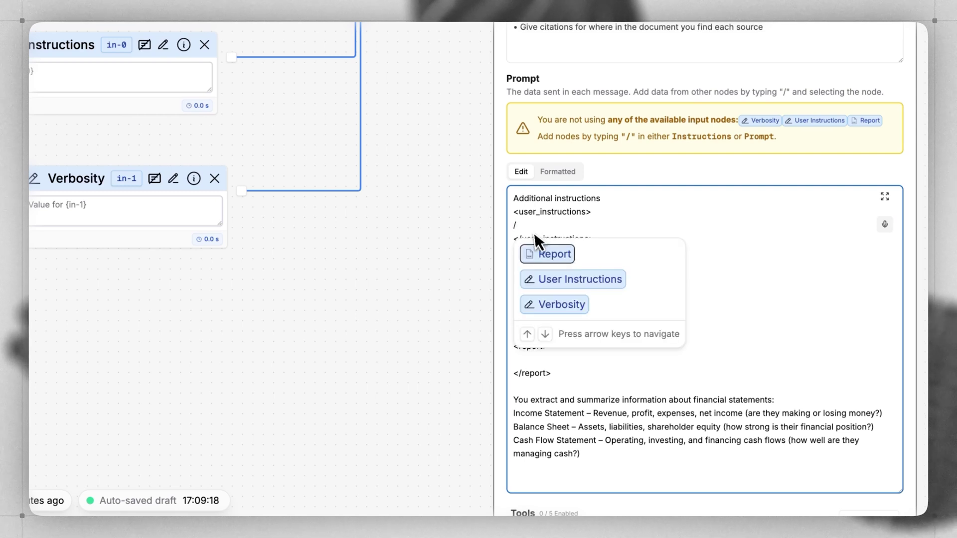
left_click(566, 280)
Tag the Verbosity input in the style section and the Report input in the report section
left_click(534, 239)
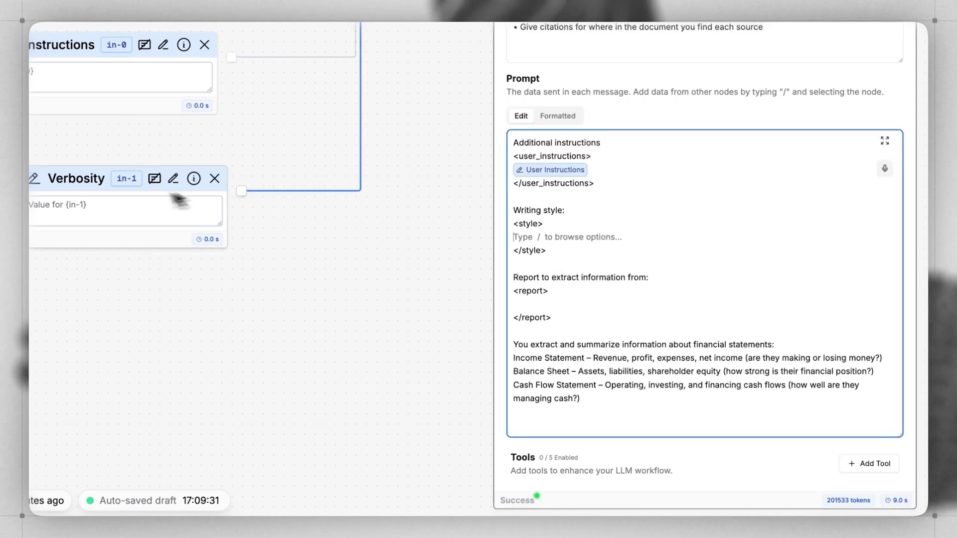
type("/")
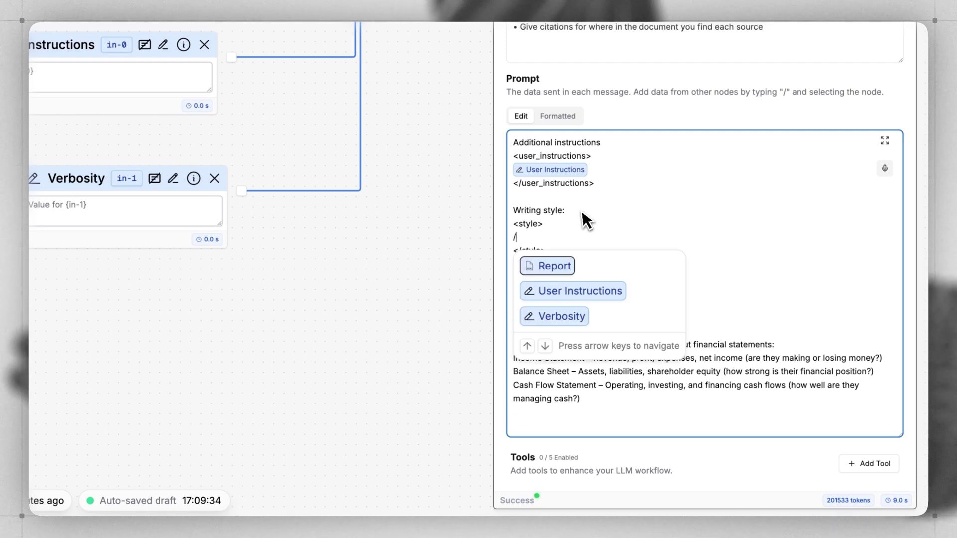
left_click(571, 316)
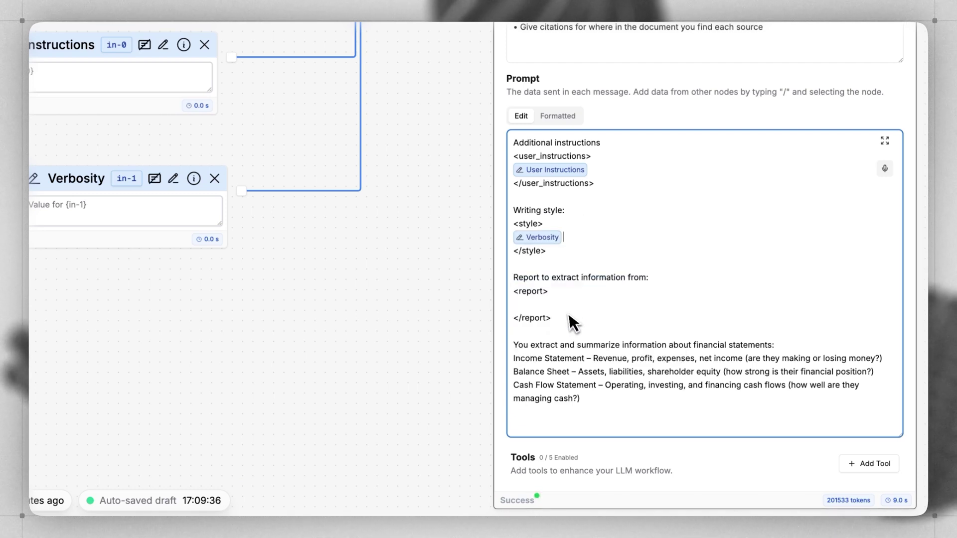
left_click(546, 309)
type("/")
left_click(548, 332)
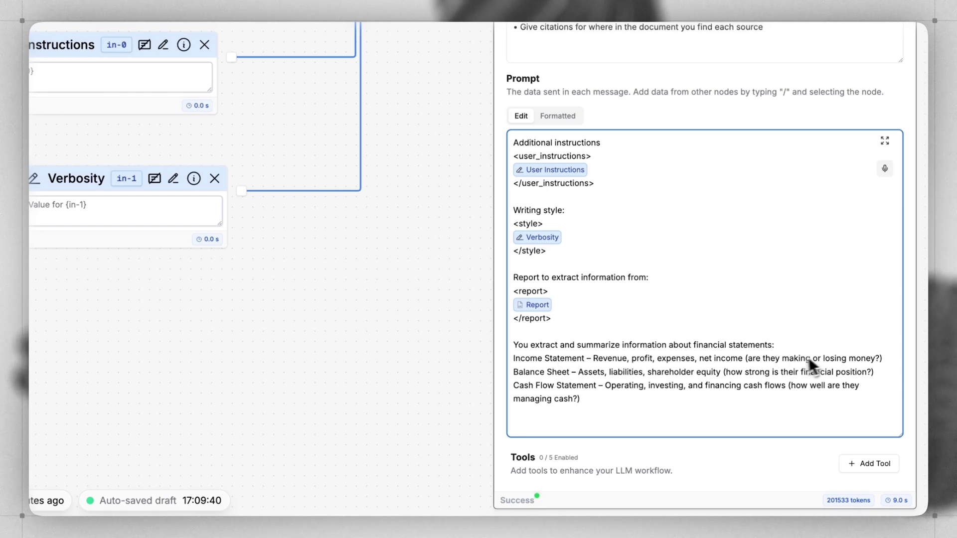
left_click(661, 405)
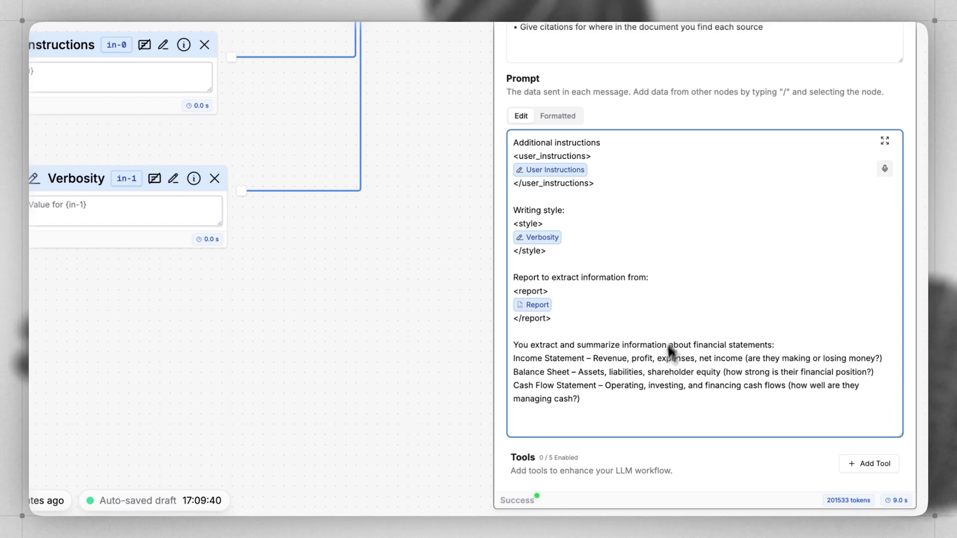
scroll(453, 306, "up", 2)
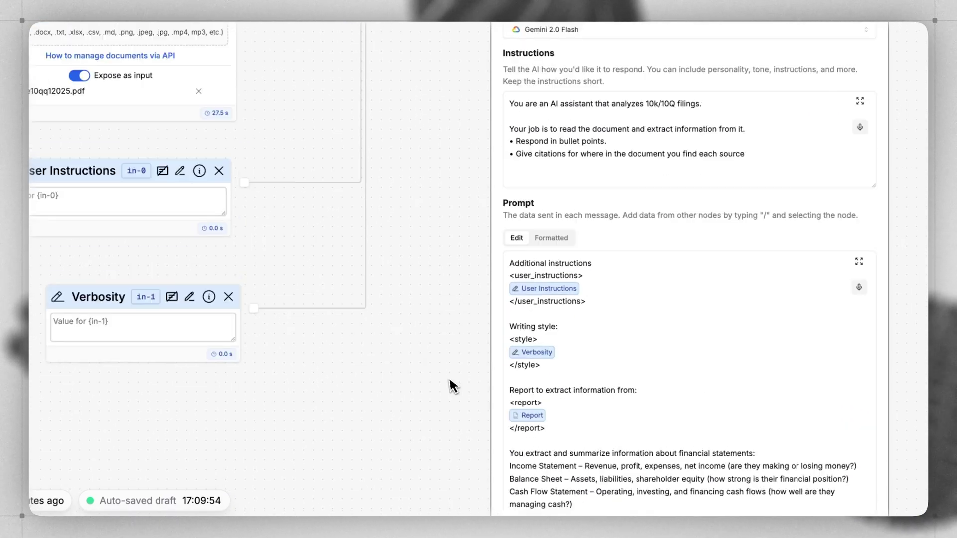
scroll(449, 381, "down", 1)
scroll(450, 376, "down", 2)
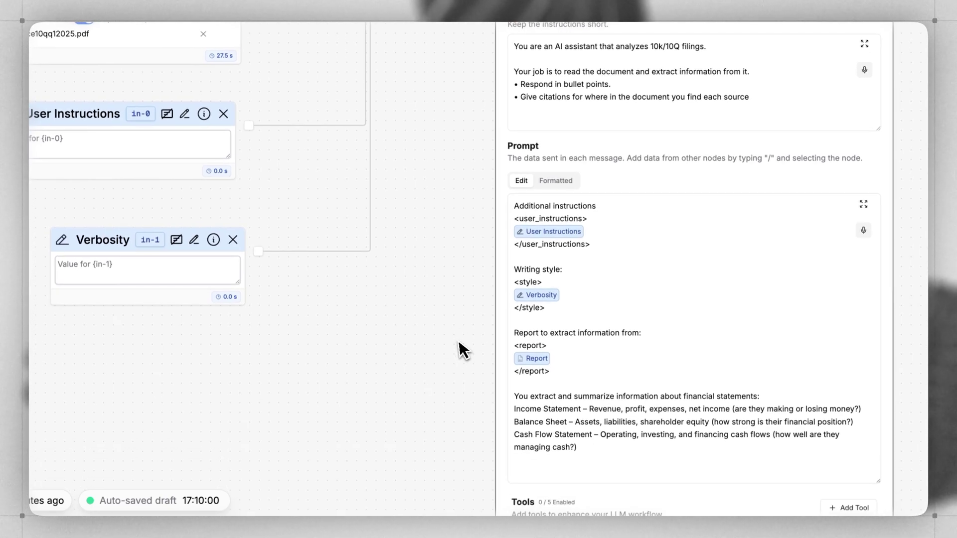
Add the Search Knowledge Base tool to the Financial Analyst model
scroll(457, 406, "down", 3)
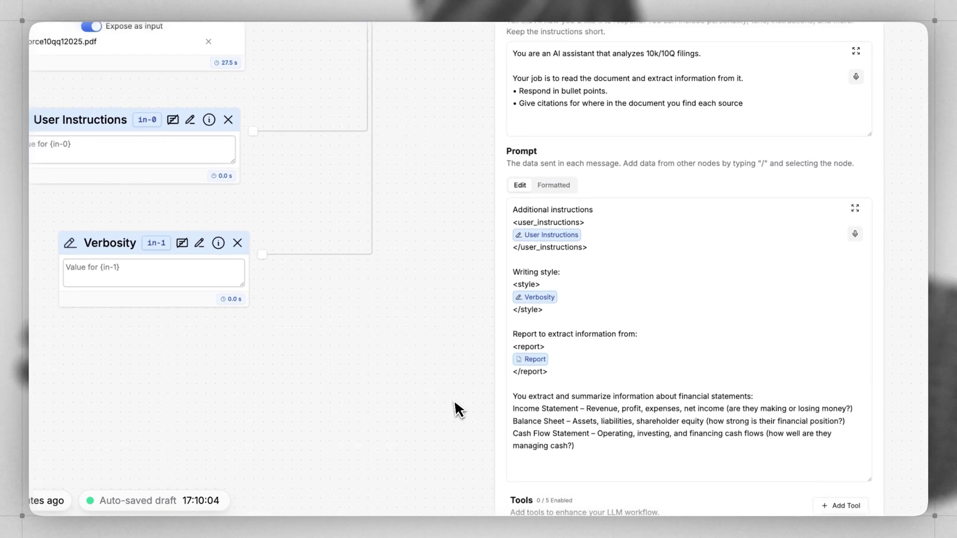
scroll(451, 299, "right", 5)
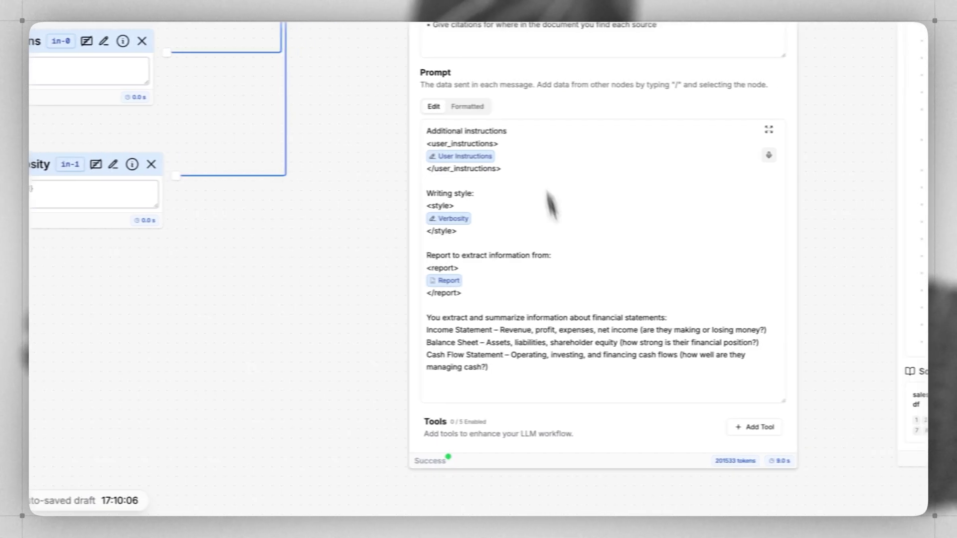
left_click(723, 427)
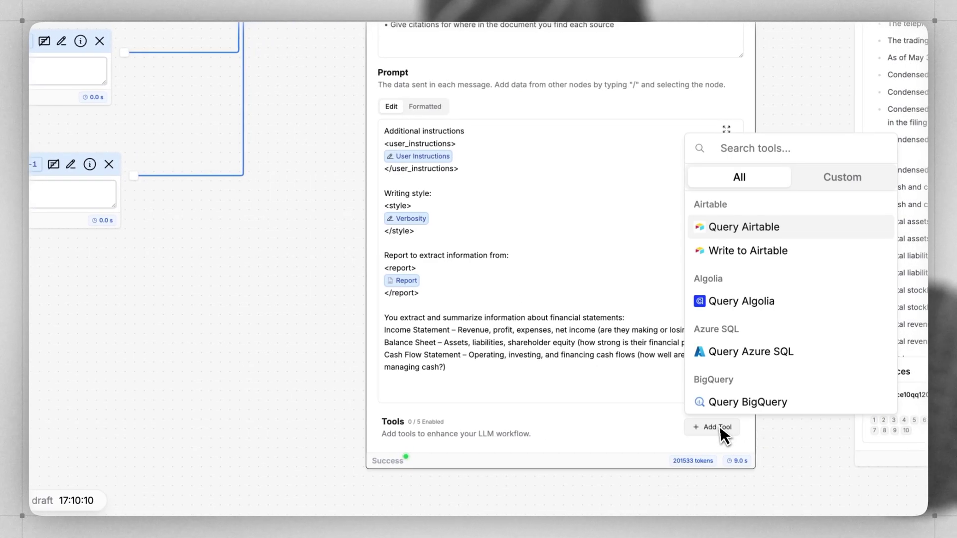
type("searc")
mouse_move(804, 285)
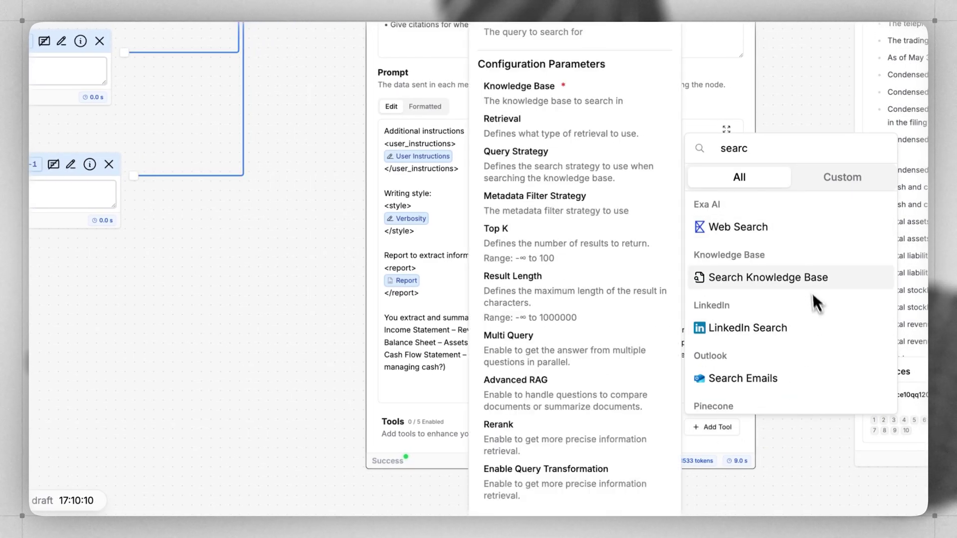
left_click(767, 278)
scroll(344, 434, "down", 5)
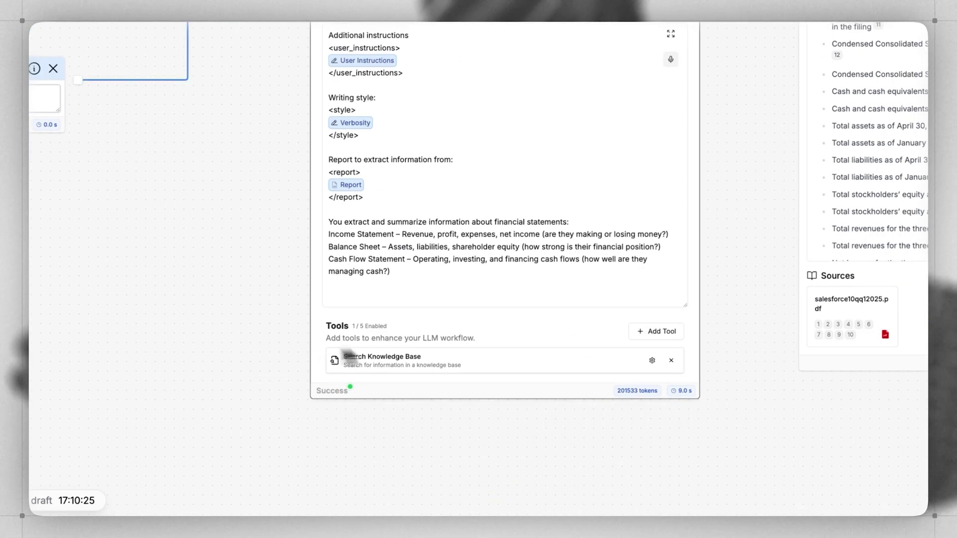
scroll(457, 417, "up", 2)
scroll(454, 417, "down", 2)
scroll(464, 359, "up", 3)
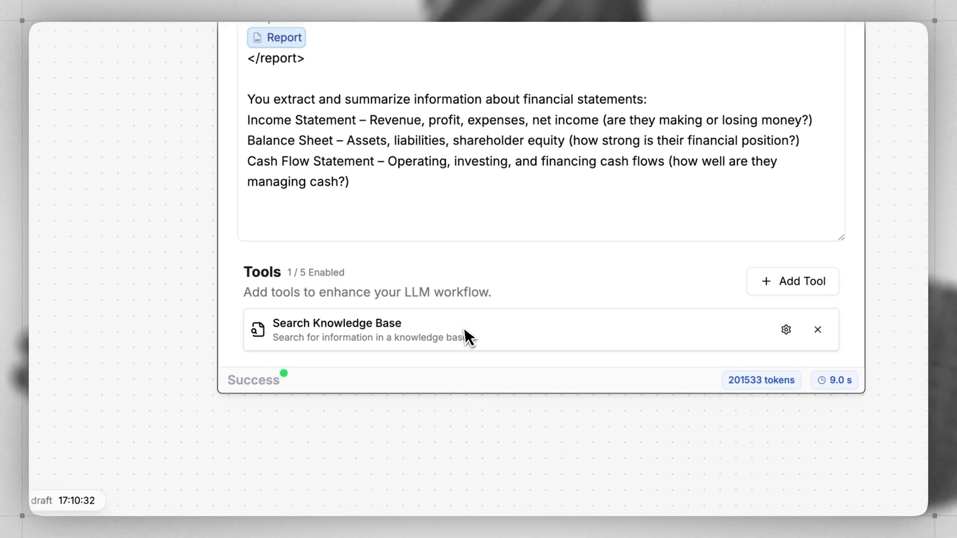
Point the search tool at the Previous 10K/10Q knowledge base with the Stack AI General folder included
left_click(787, 330)
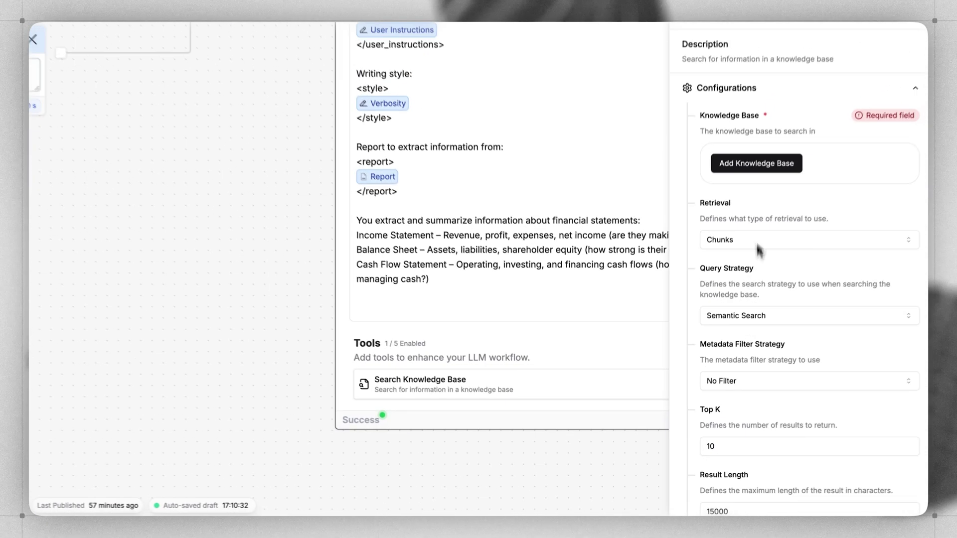
left_click(796, 174)
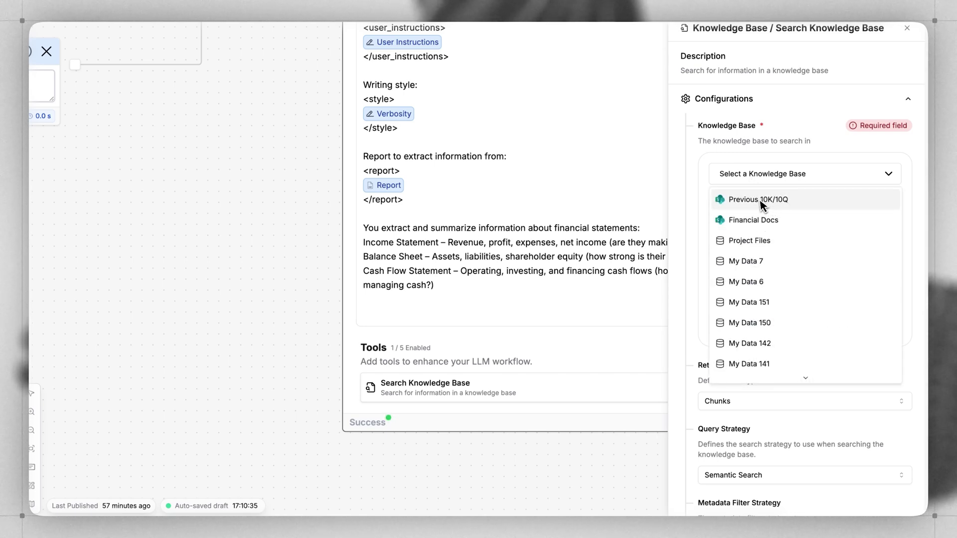
left_click(711, 208)
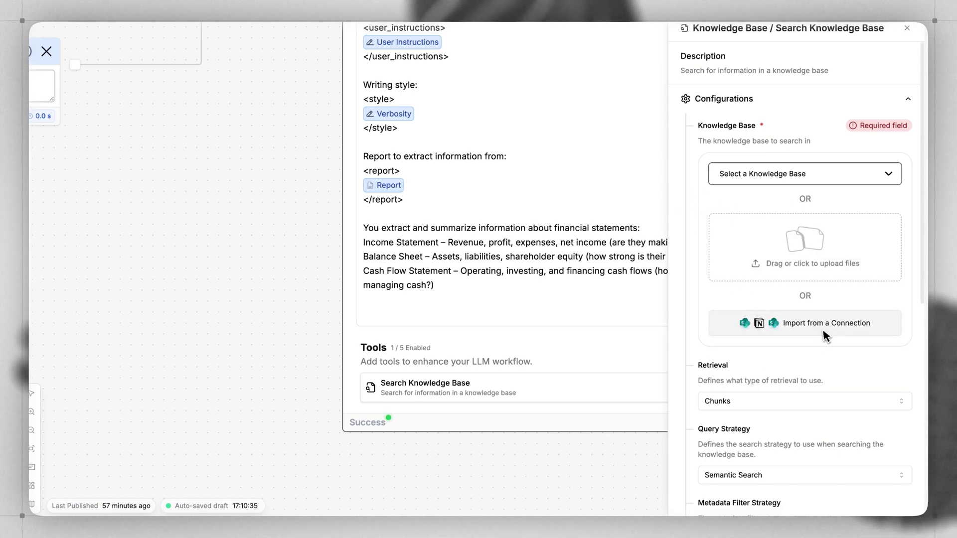
left_click(765, 174)
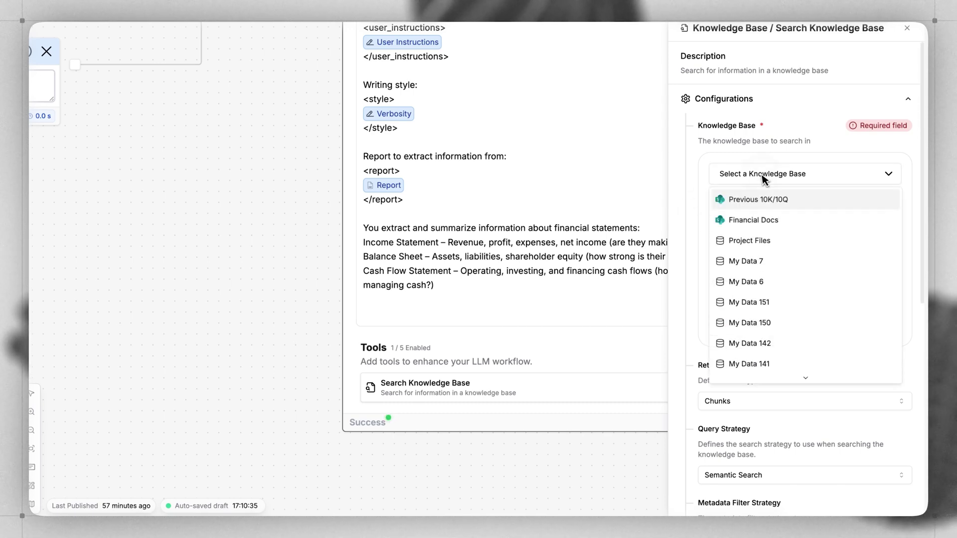
left_click(752, 204)
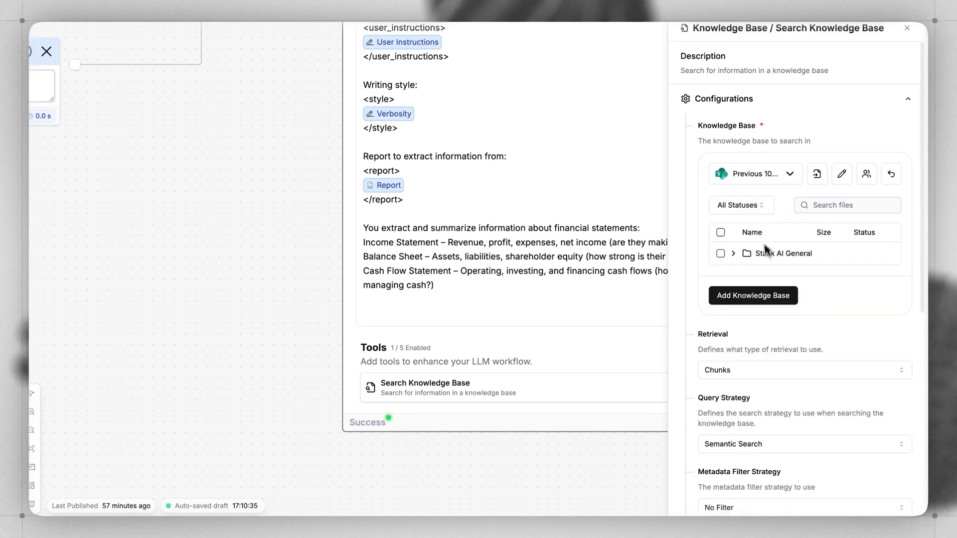
left_click(720, 254)
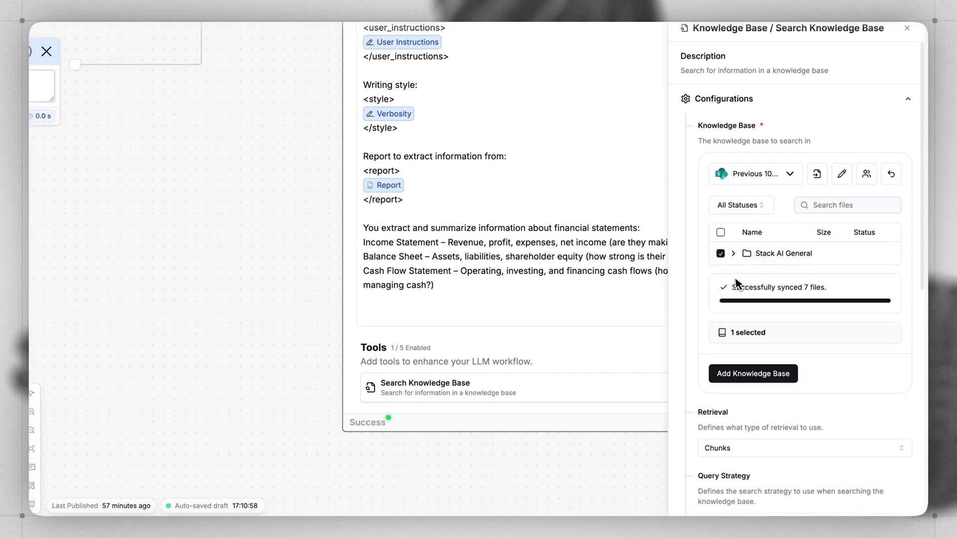
left_click(733, 253)
left_click(747, 274)
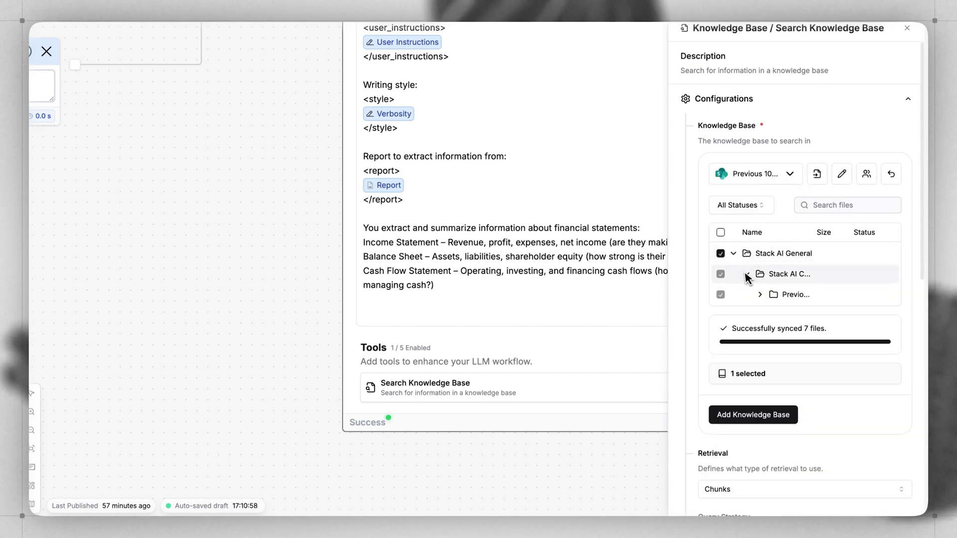
left_click(761, 295)
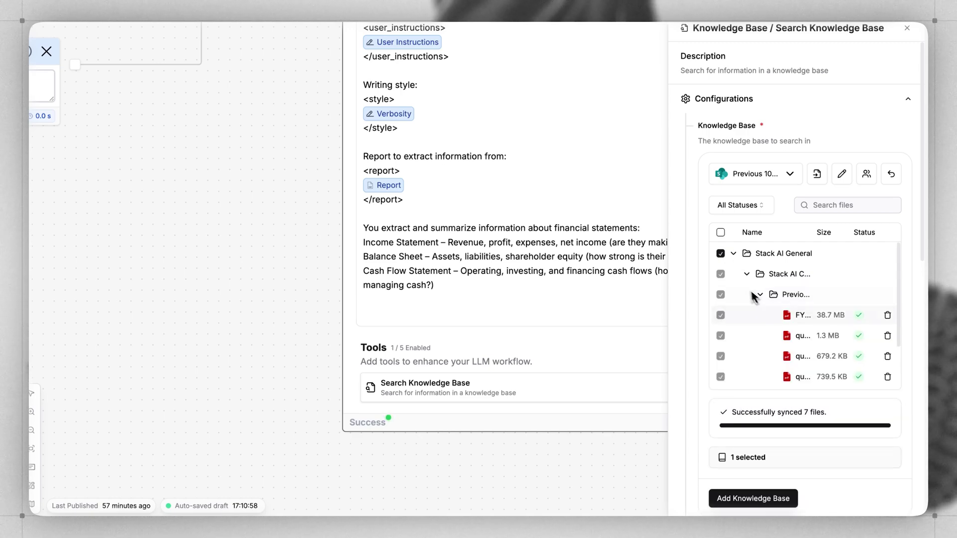
left_click(907, 28)
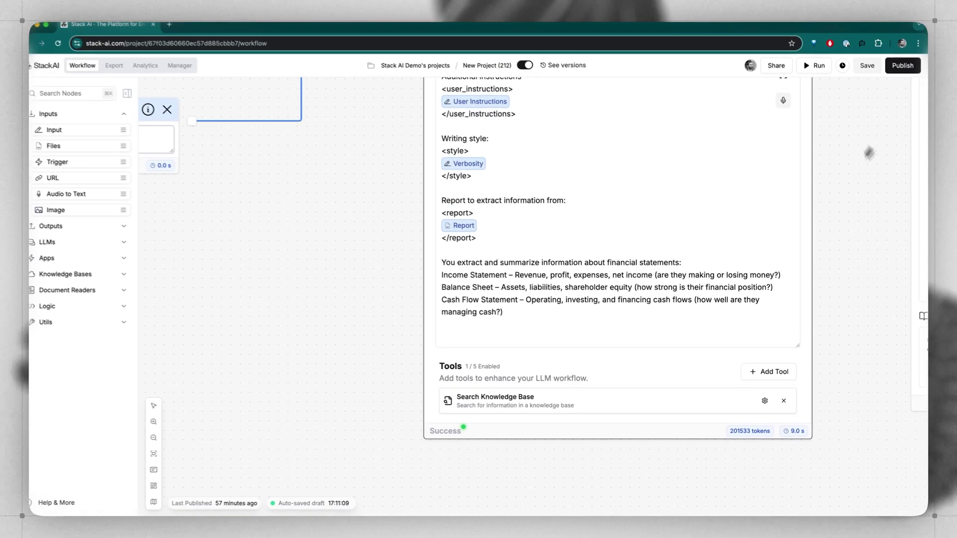
Enter 'simple answer' as Verbosity and 'what year is this referencing?' as User Instructions
scroll(329, 257, "up", 5)
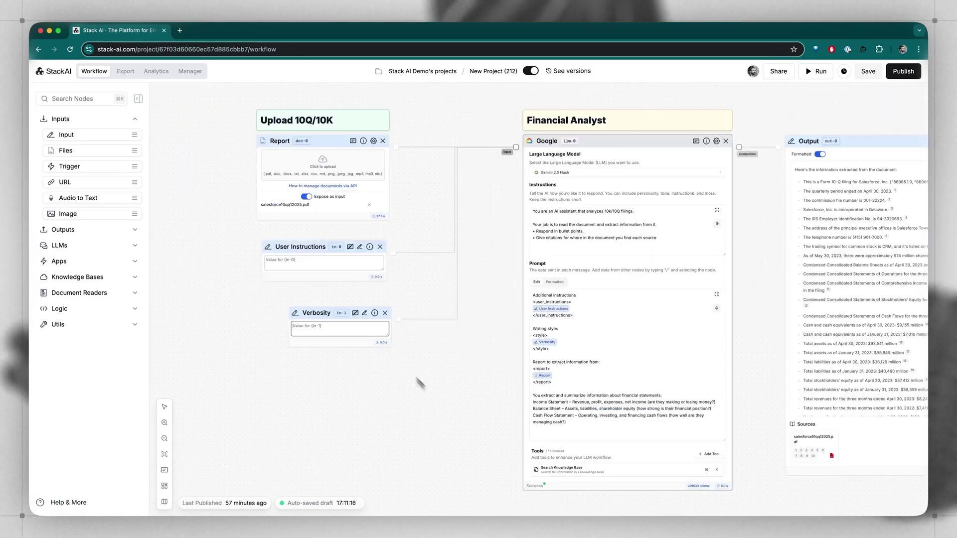
left_click(324, 336)
type("simple anwer")
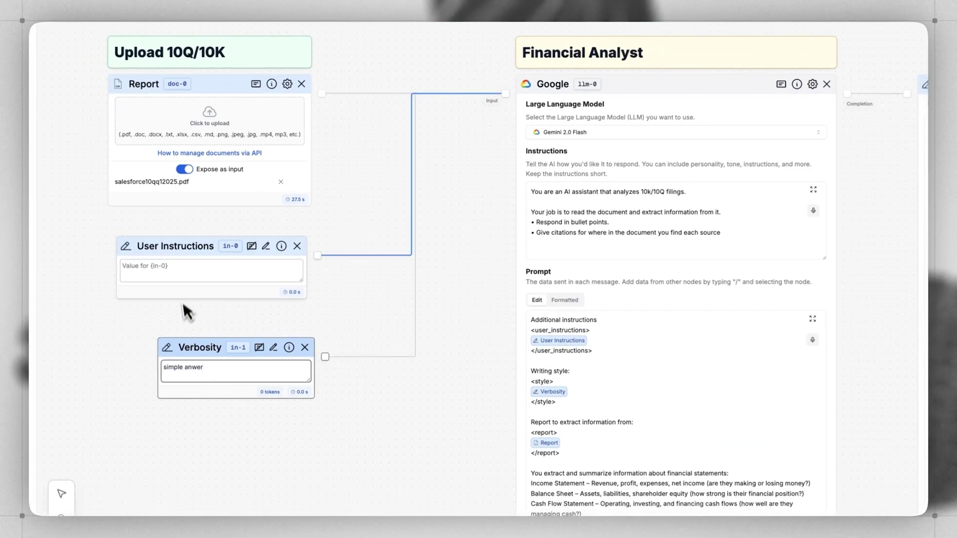
left_click(188, 272)
type("what year is this re")
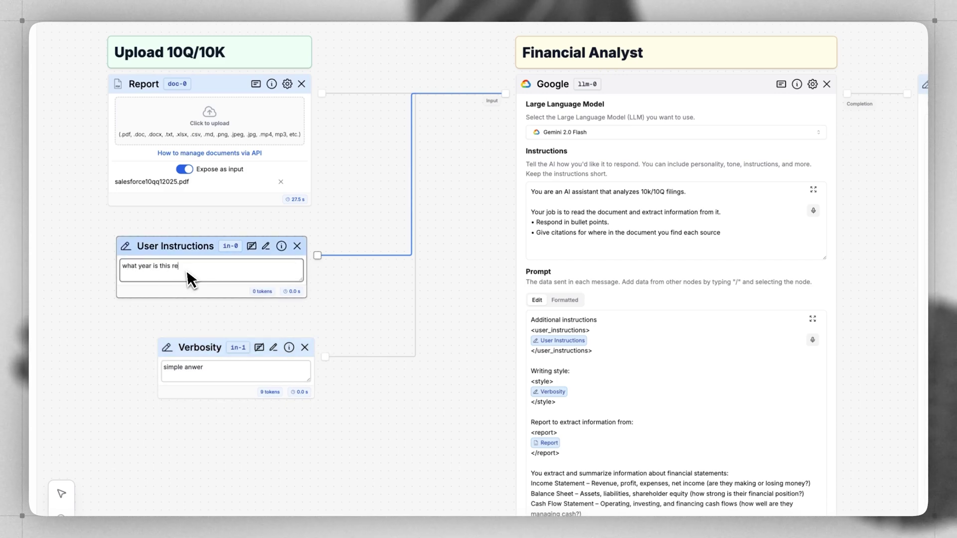
type("ferencing?")
left_click(342, 150)
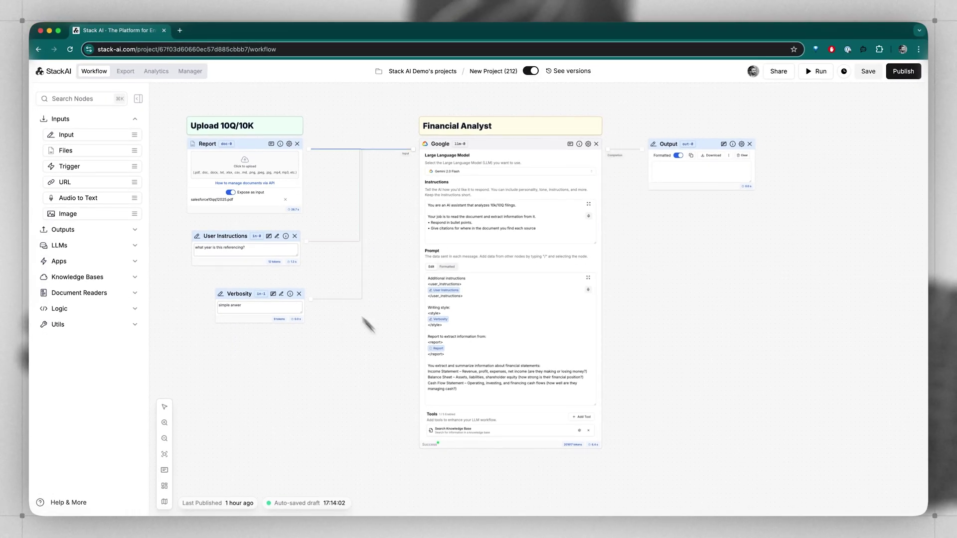
Add User Instructions and Verbosity to the form, giving Verbosity choices simple, bullet points and deep analysis
left_click(128, 73)
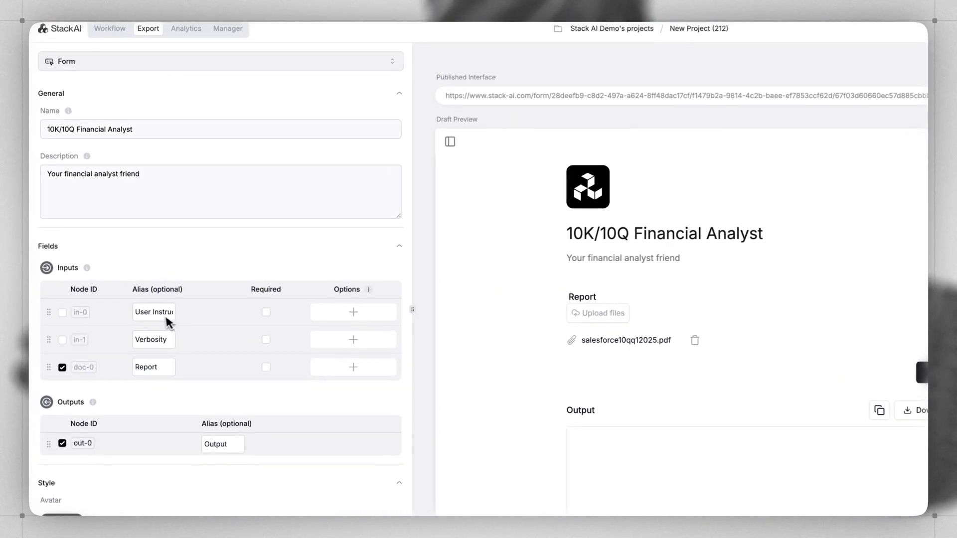
left_click(63, 313)
left_click(63, 340)
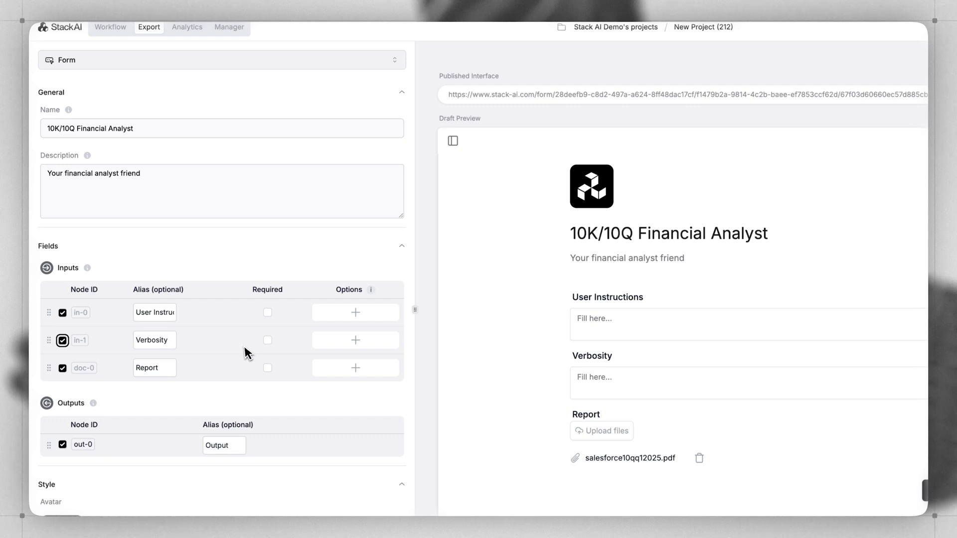
left_click(355, 341)
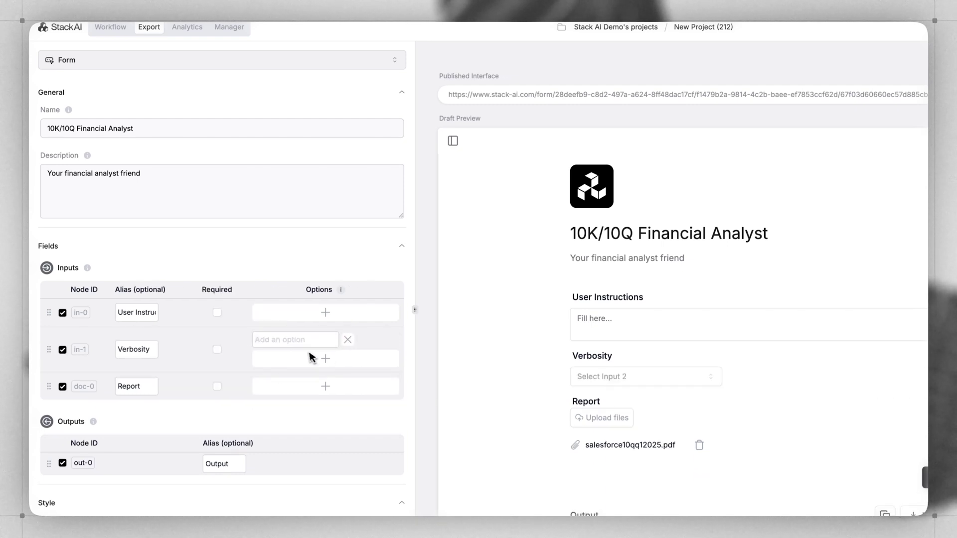
left_click(312, 358)
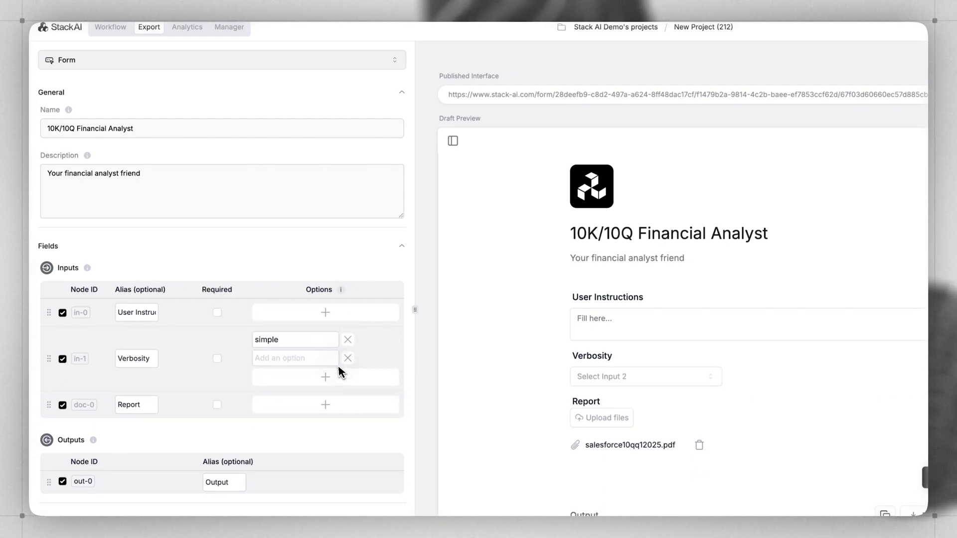
type("bullet points")
left_click(315, 375)
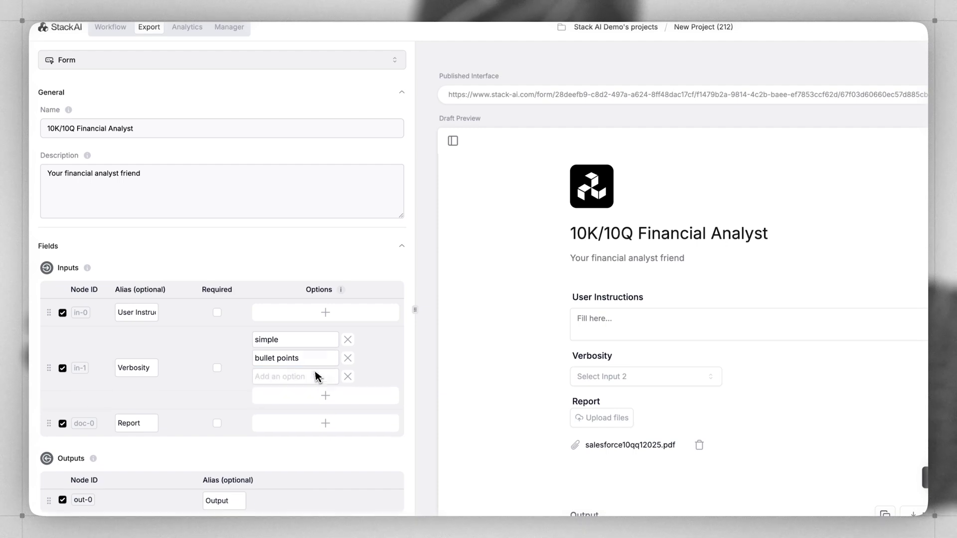
type("deep analysis")
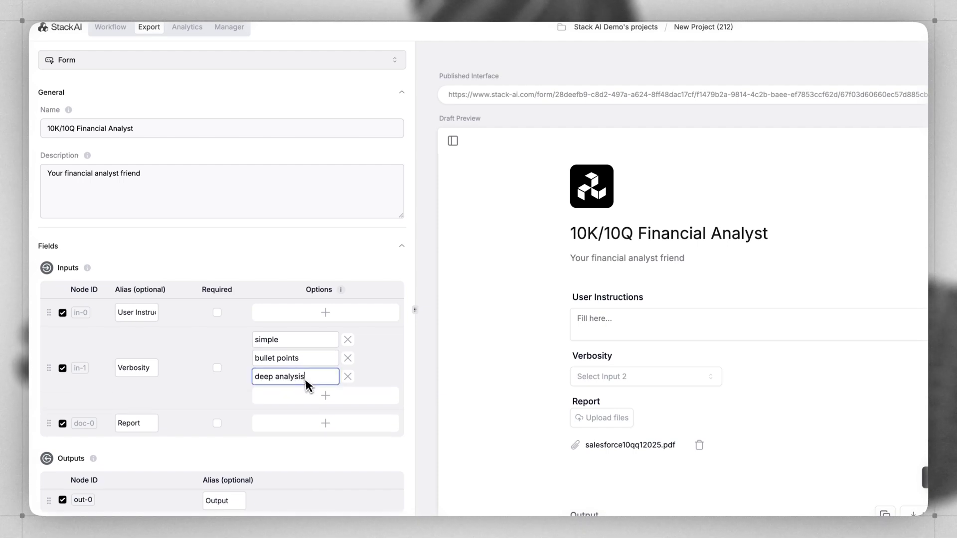
Check the Verbosity choices and User Instructions field in the preview, then save the interface
left_click(649, 377)
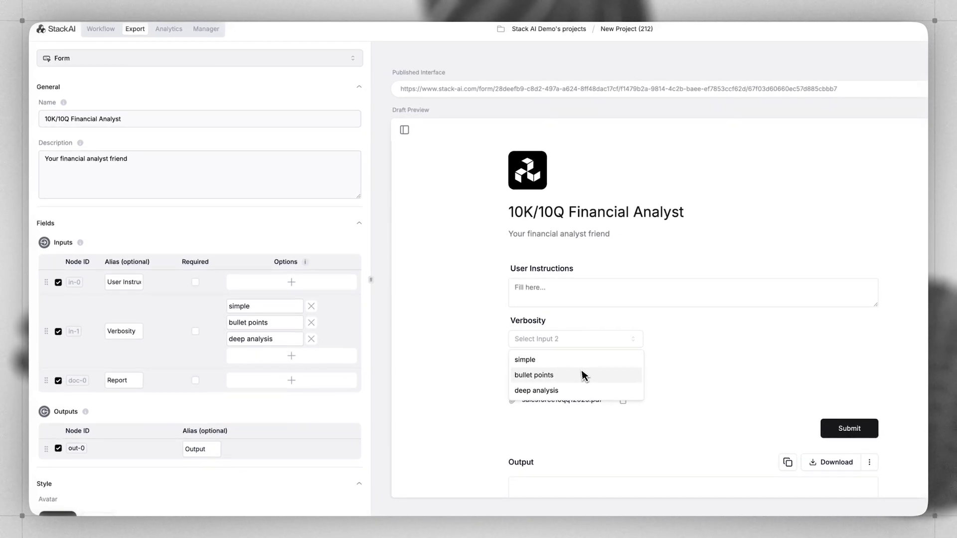
left_click(716, 367)
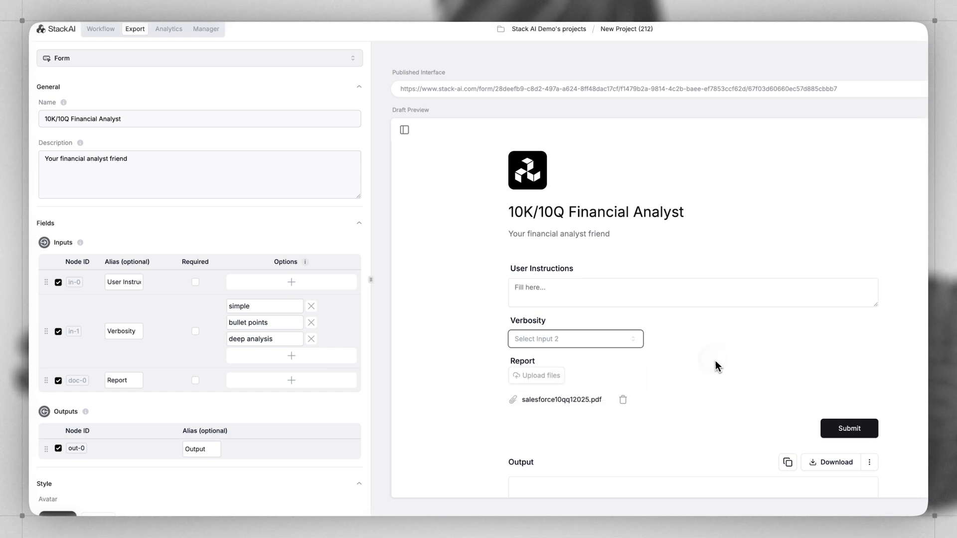
left_click(548, 292)
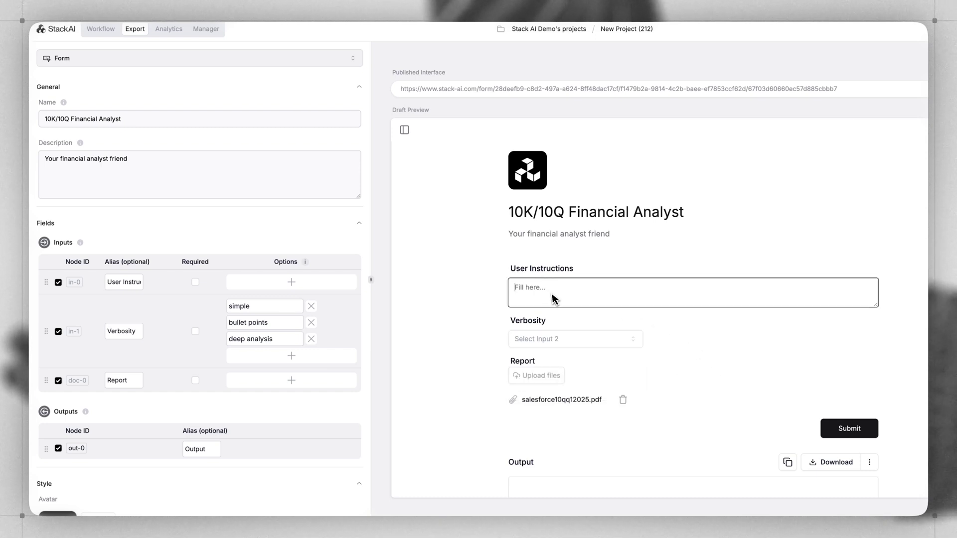
left_click(890, 71)
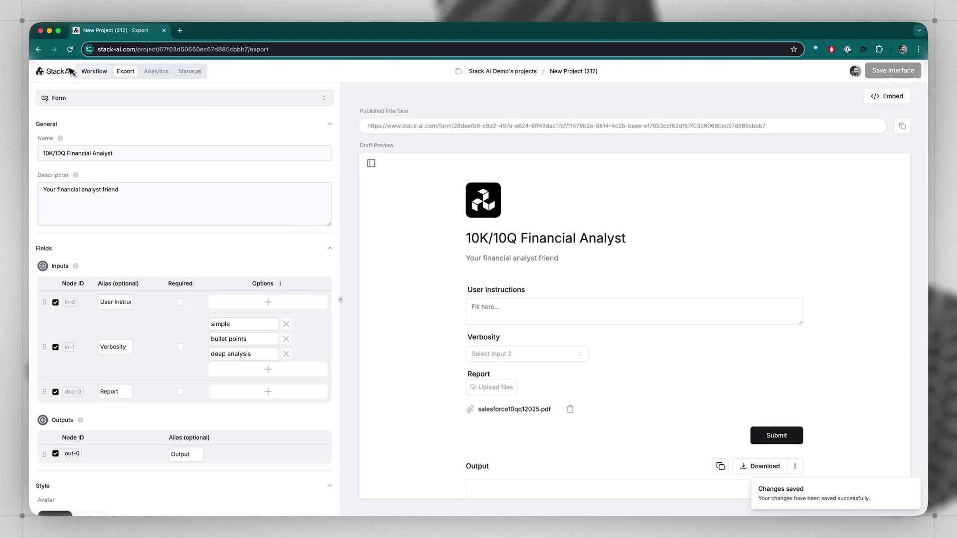
left_click(94, 71)
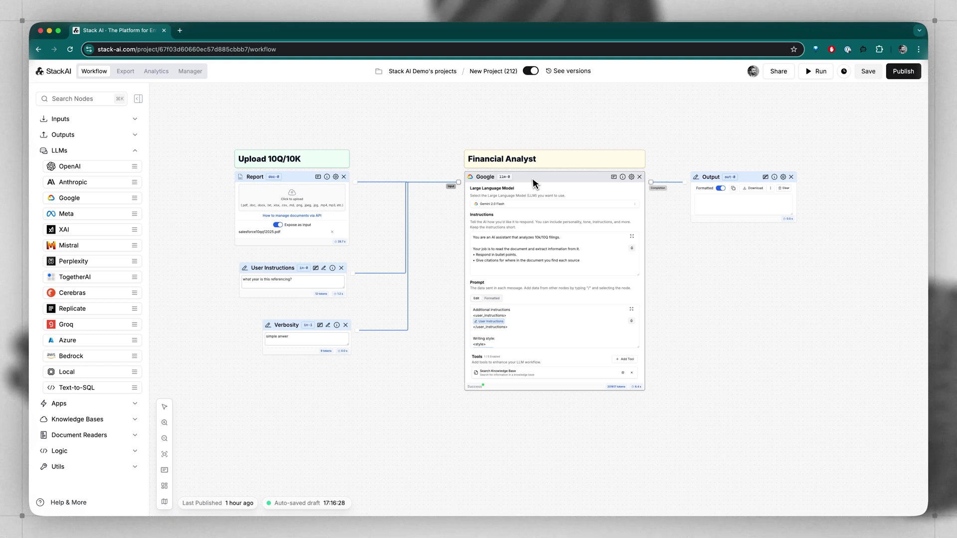
Duplicate the Financial Analyst node below the original and retitle the copy 'Management Analyst'
key("ctrl+c")
key("ctrl+v")
left_click_drag(548, 187, 545, 454)
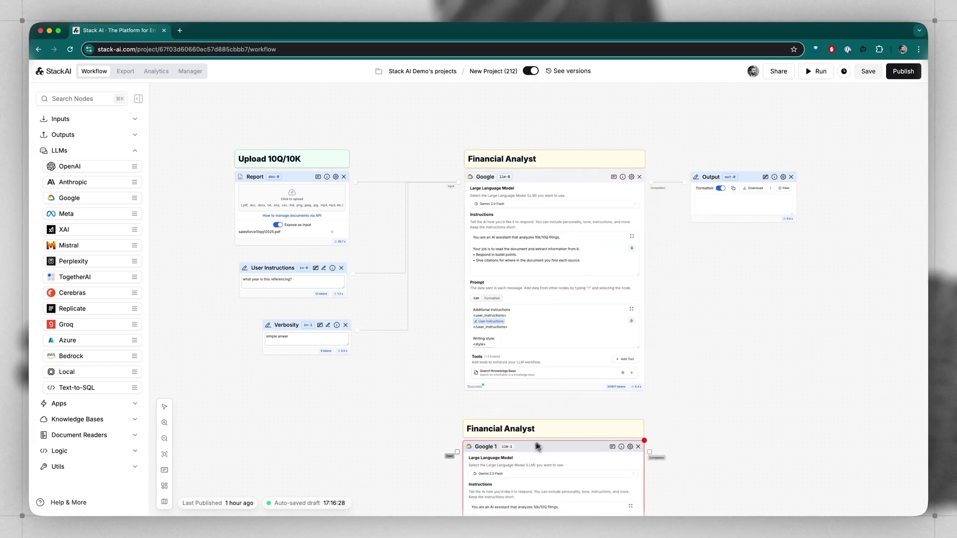
scroll(697, 330, "down", 2)
scroll(696, 330, "down", 5)
left_click(562, 285)
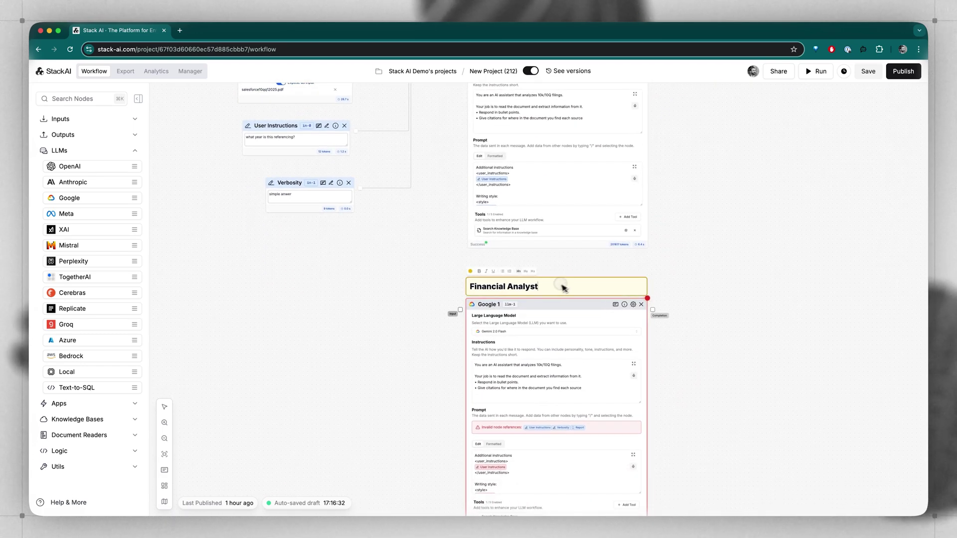
double_click(486, 292)
type("Management")
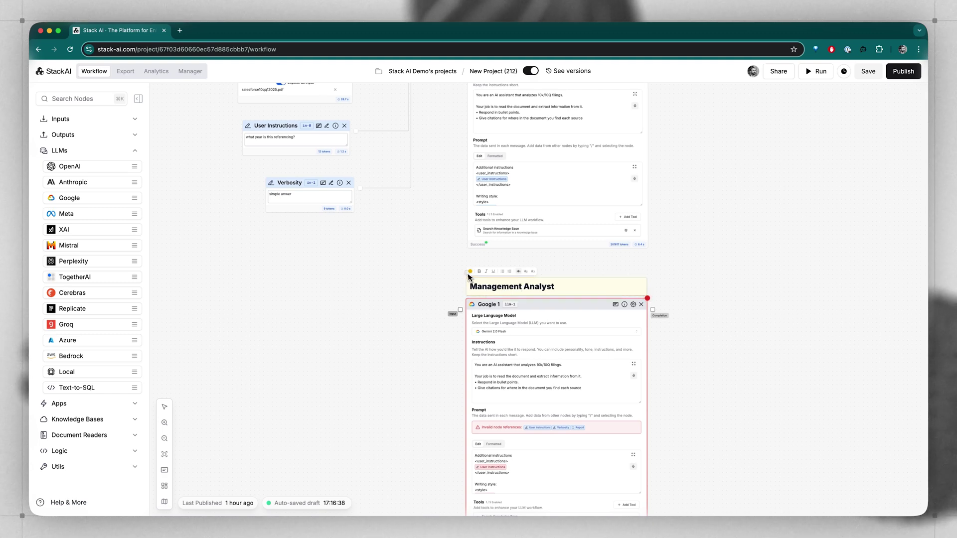
Colour the Management Analyst group red and connect the Report input to Google 1
left_click(470, 271)
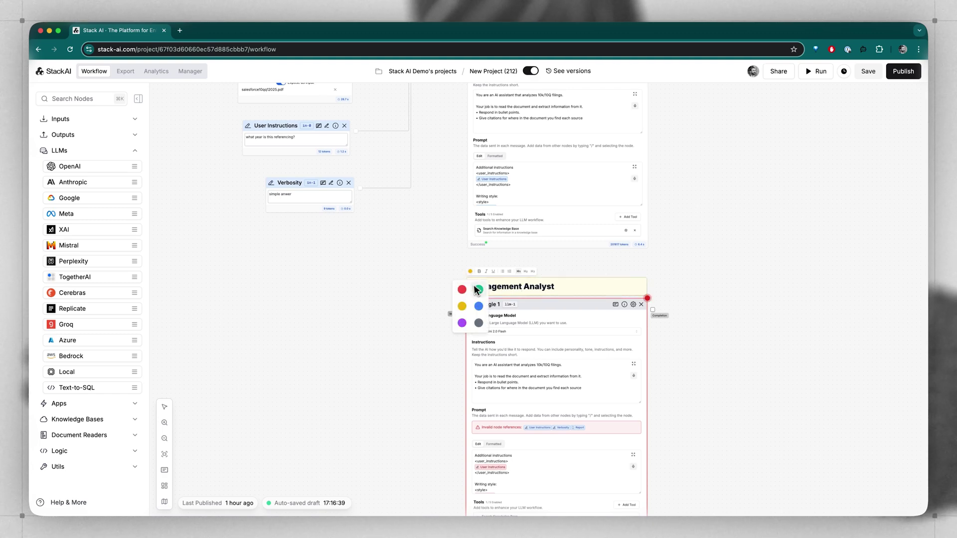
left_click(463, 290)
left_click_drag(551, 306, 560, 304)
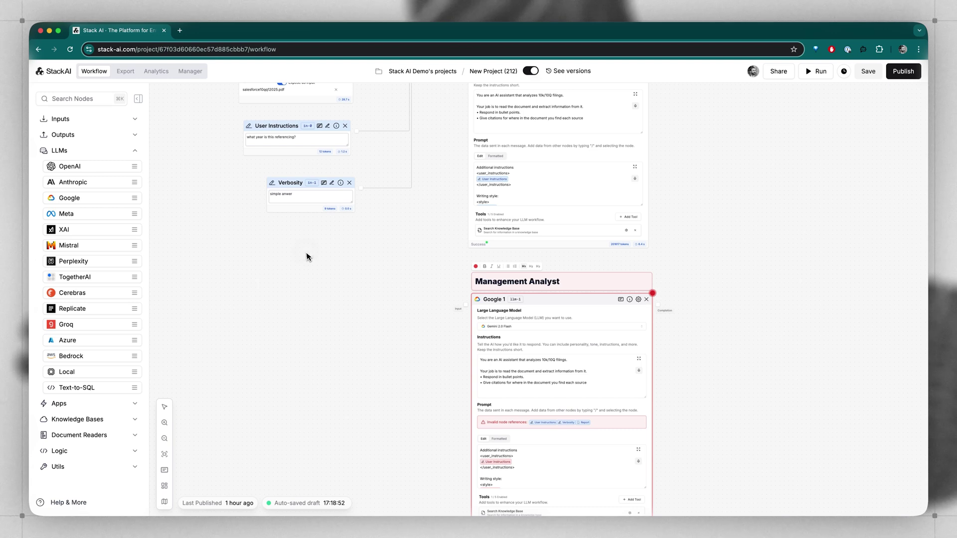
left_click(282, 140)
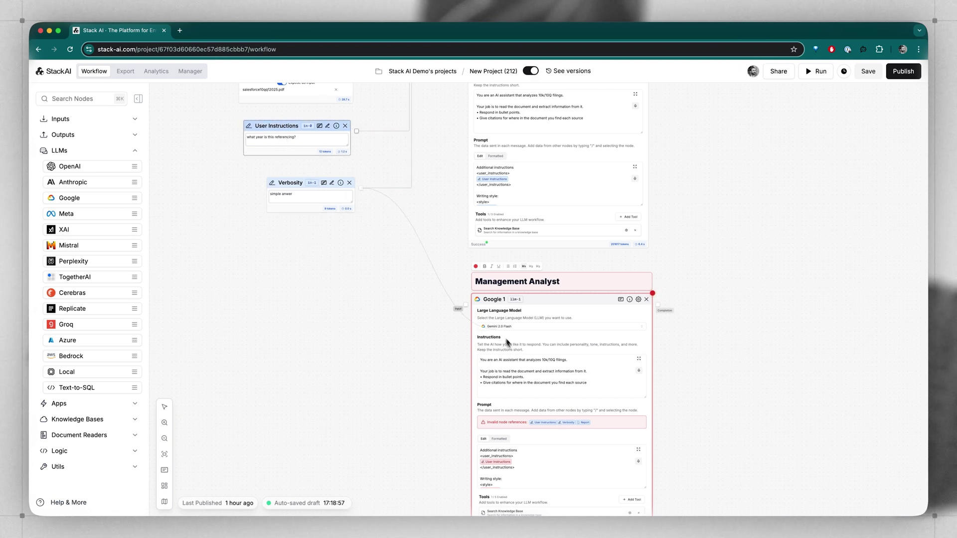
scroll(408, 303, "up", 3)
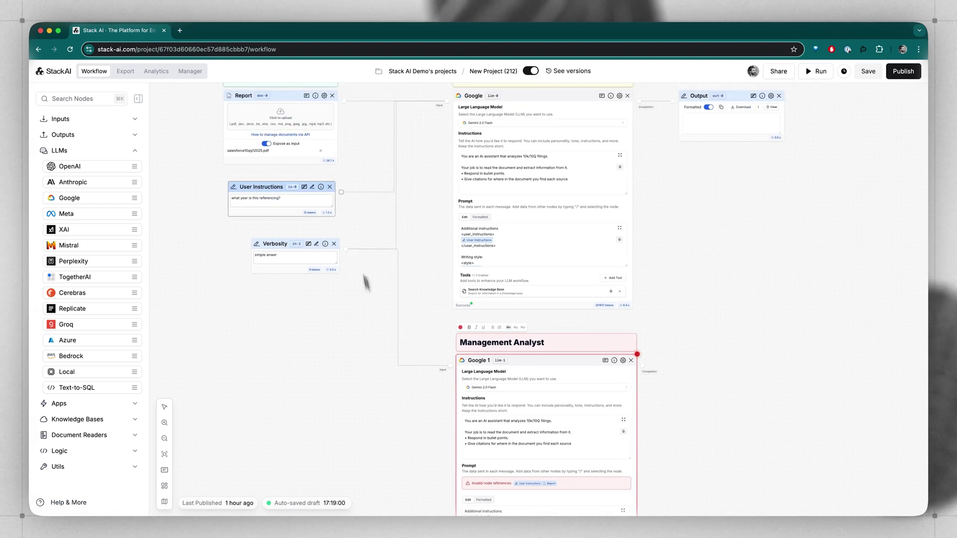
left_click_drag(445, 352, 439, 364)
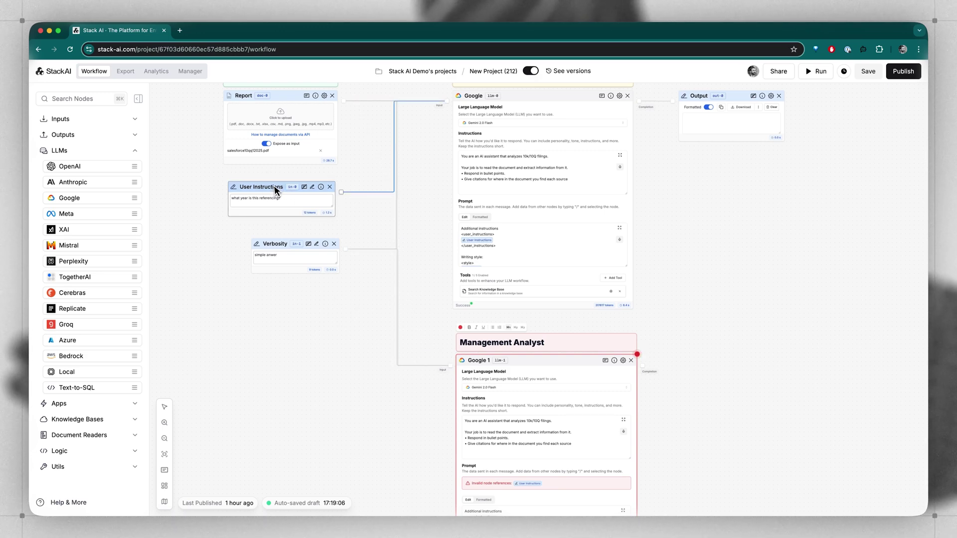
Duplicate User Instructions as 'User Instructions mgmt' and connect it to the Google 1 model
key("ctrl+v")
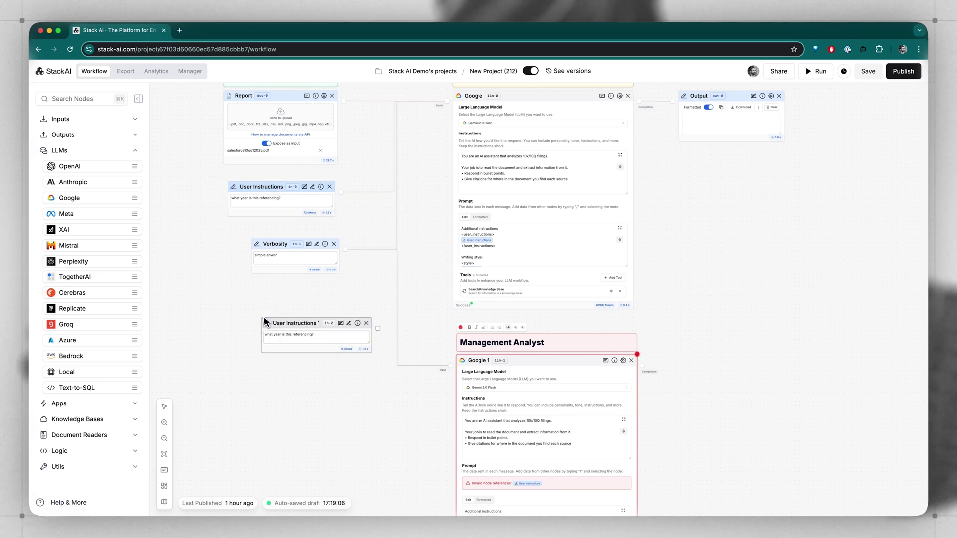
left_click_drag(306, 327, 282, 388)
left_click_drag(352, 392, 450, 366)
left_click(323, 383)
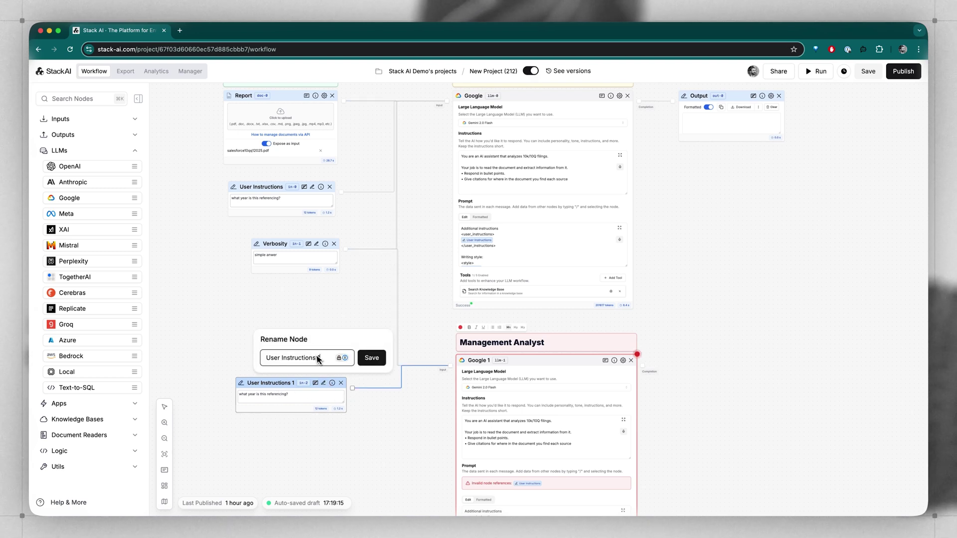
type("mgmt")
key("Return")
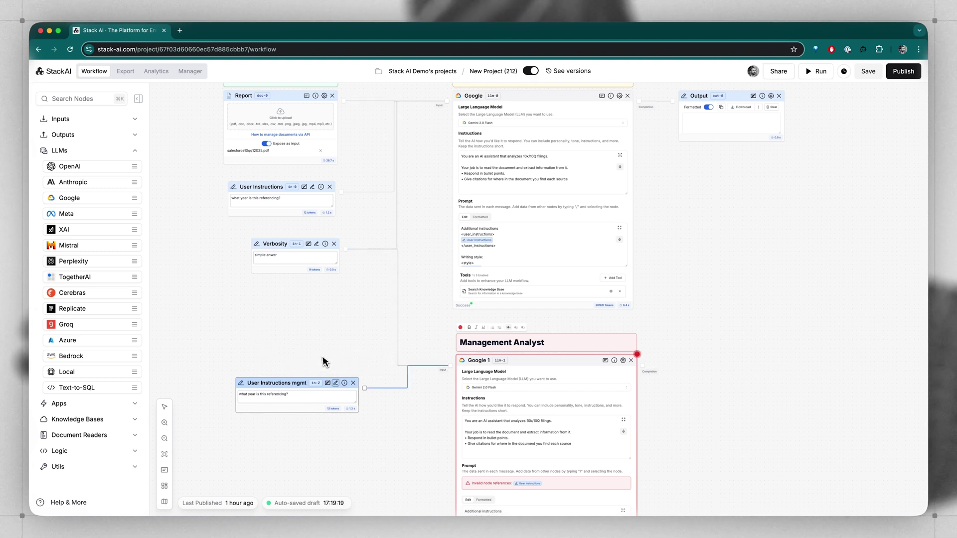
left_click(357, 335)
Replace the broken instructions reference in the Management Analyst prompt with User Instructions mgmt
scroll(680, 319, "down", 5)
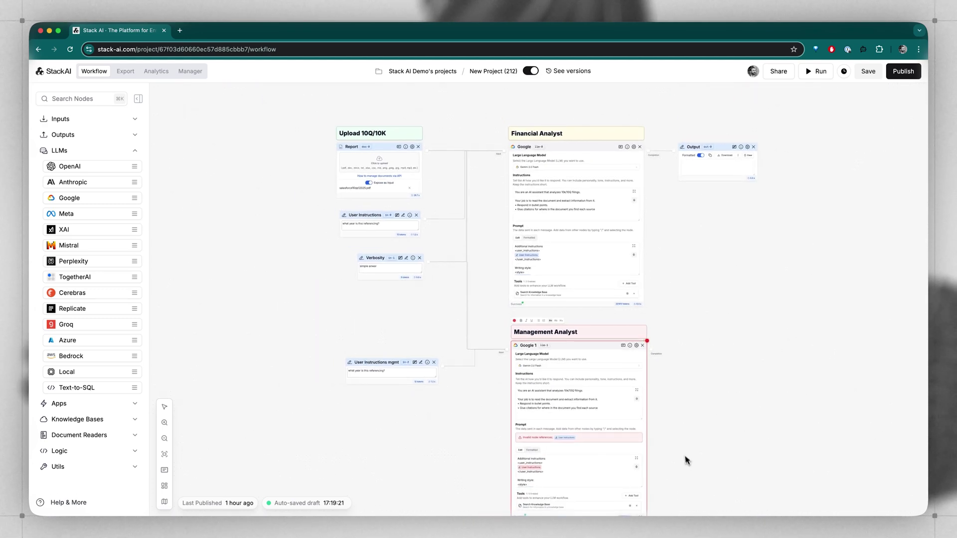
scroll(686, 459, "down", 3)
left_click(549, 472)
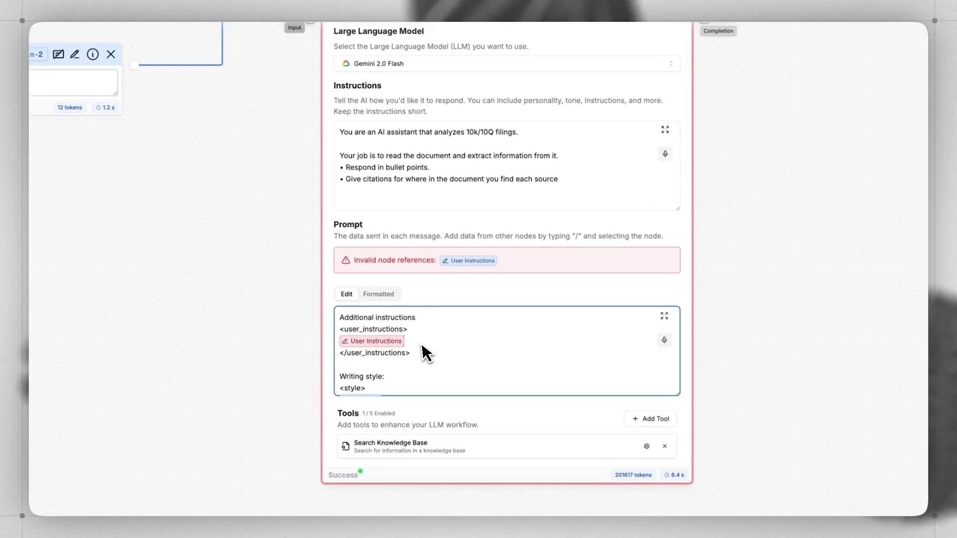
left_click(422, 346)
key("BackSpace")
type("/")
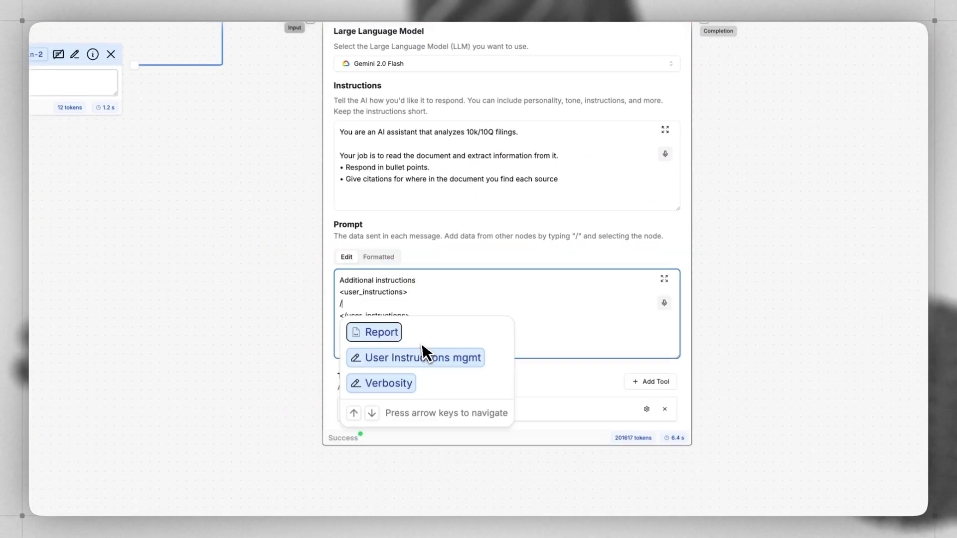
left_click(446, 358)
Replace Google 1's instructions with the shorter bullet-point Management's Discussion and Analysis instructions
scroll(456, 342, "down", 3)
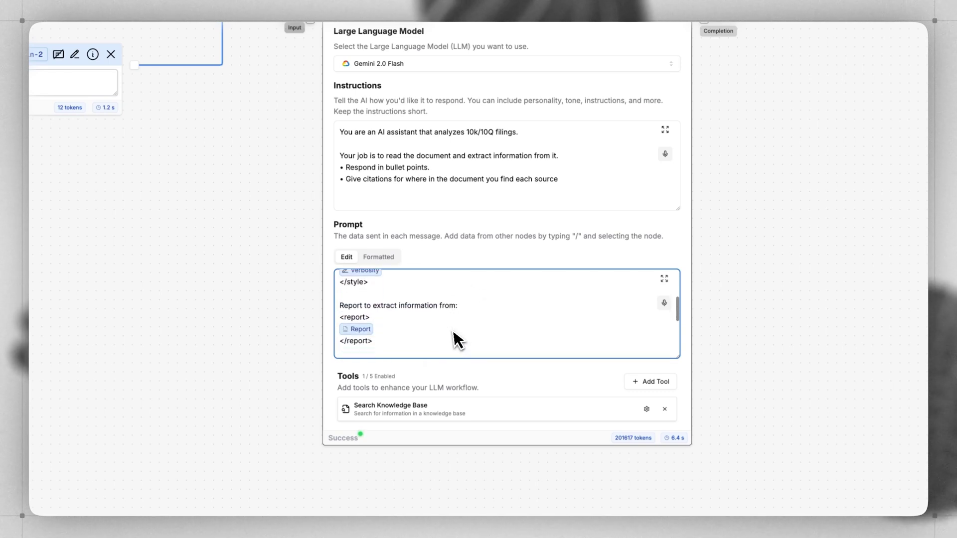
left_click(518, 172)
key("ctrl+a")
key("ctrl+v")
left_click(740, 144)
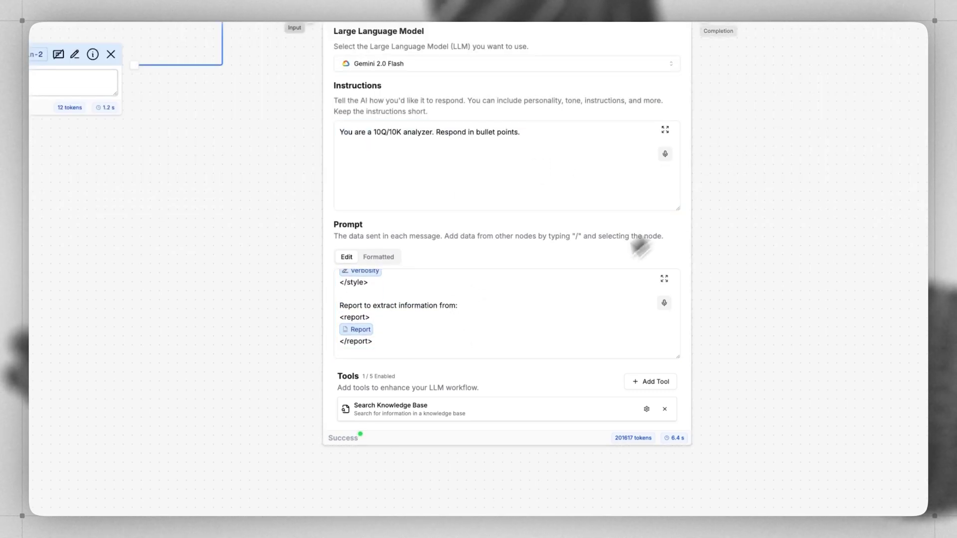
scroll(483, 346, "up", 5)
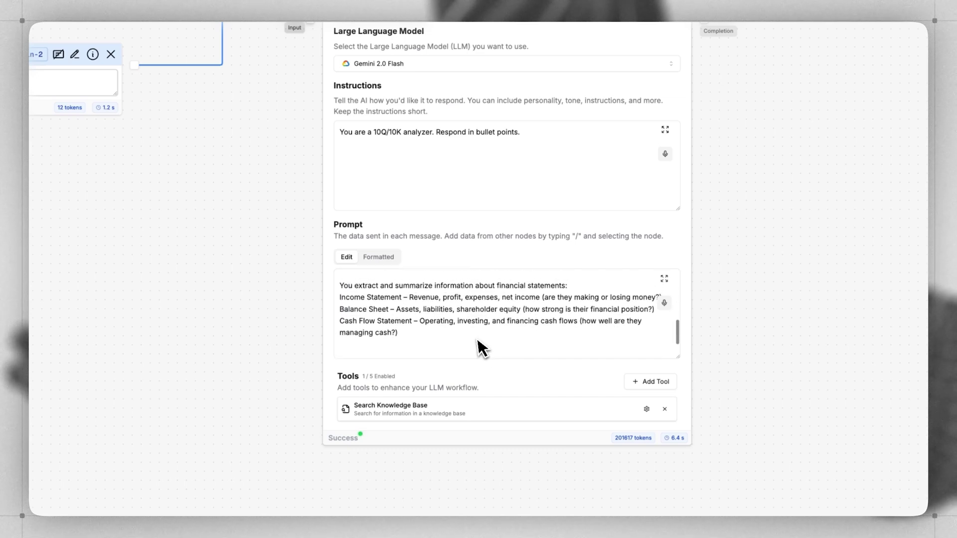
scroll(424, 349, "down", 5)
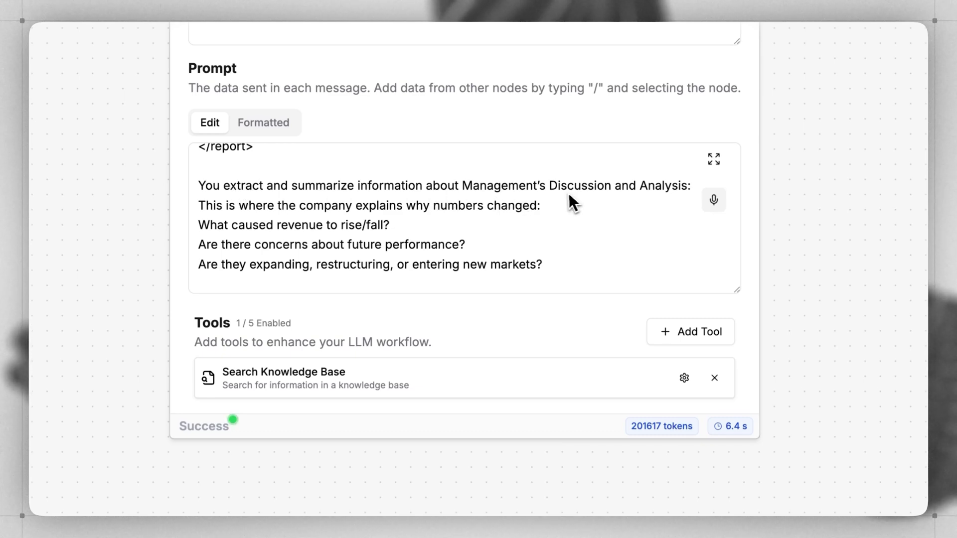
scroll(816, 205, "down", 5)
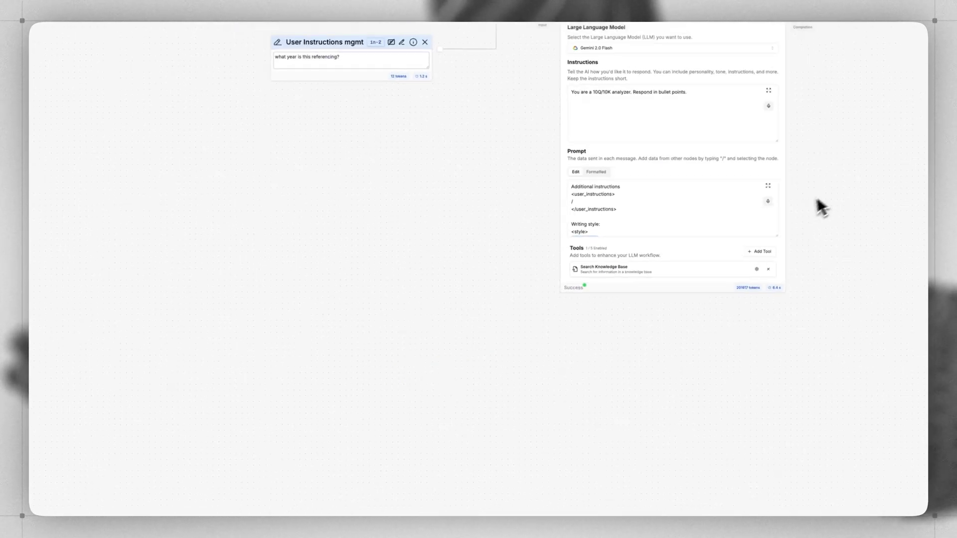
scroll(723, 302, "up", 3)
scroll(728, 303, "up", 2)
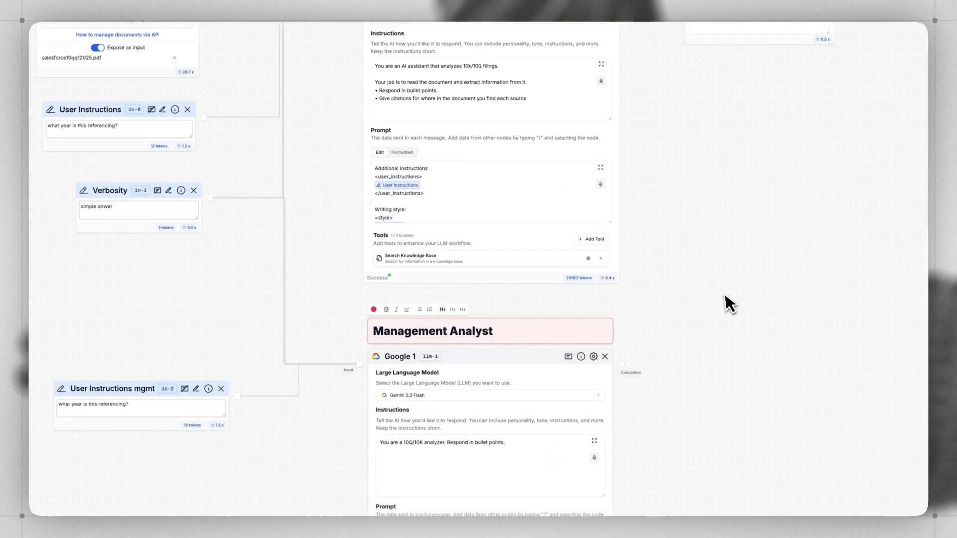
scroll(731, 398, "up", 3)
left_click(736, 132)
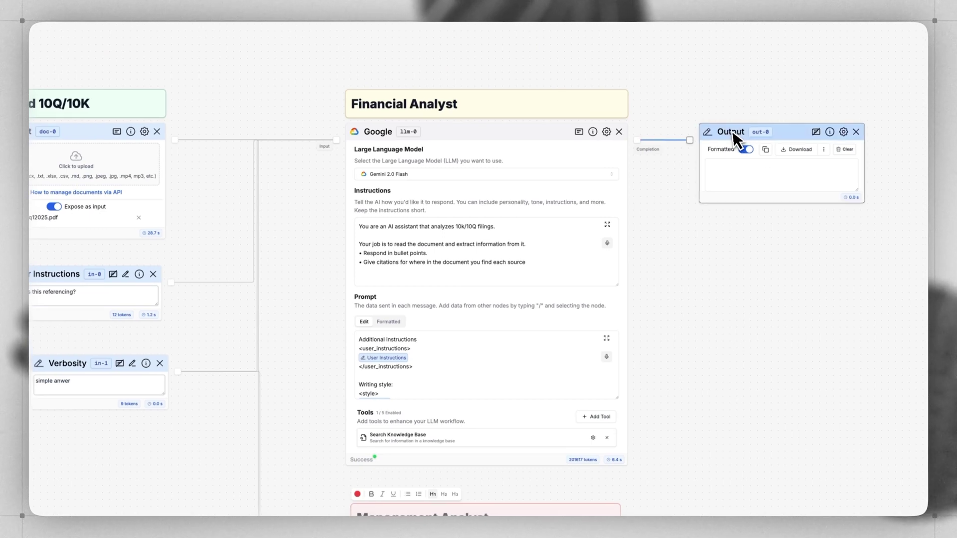
Rename the Output node to 'Financial Output'
left_click(843, 132)
double_click(748, 52)
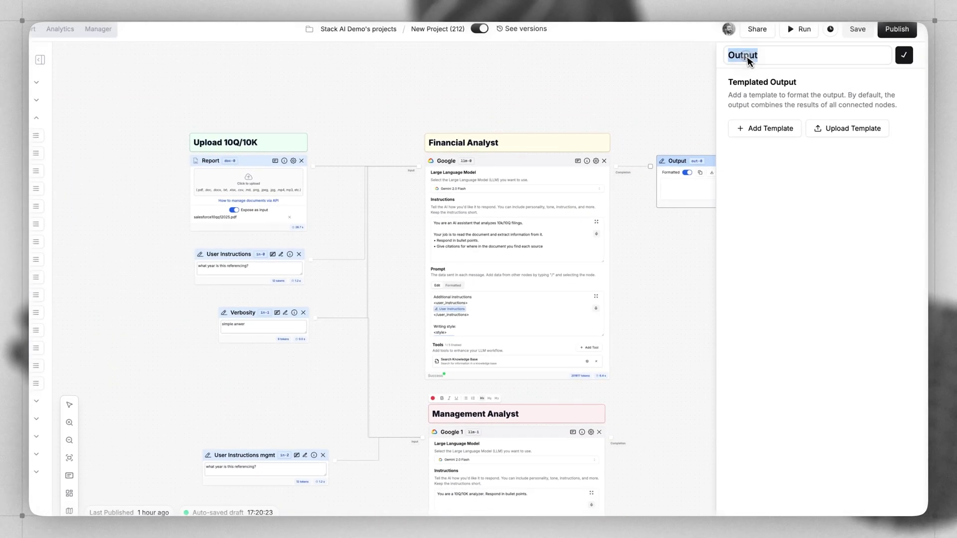
type("Financial ")
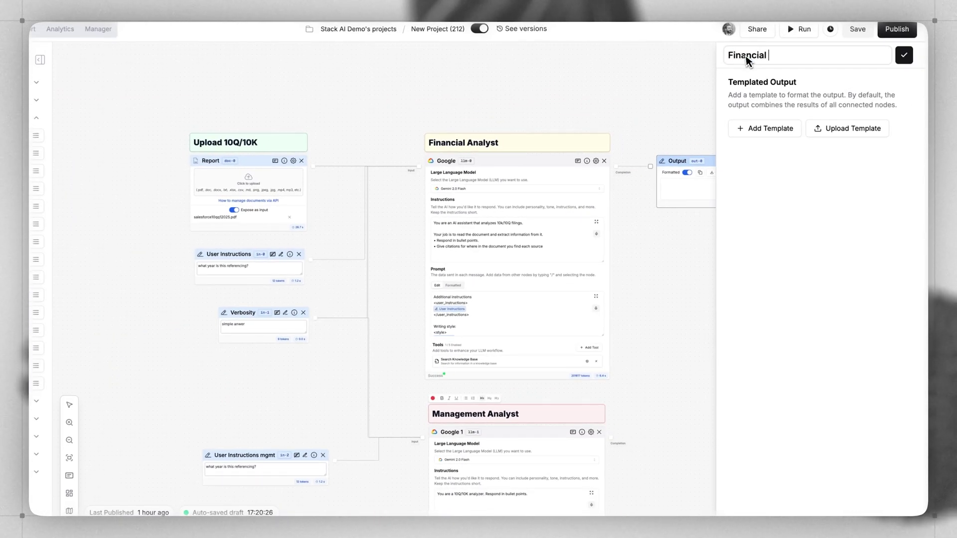
type("Output")
key("Return")
left_click(474, 257)
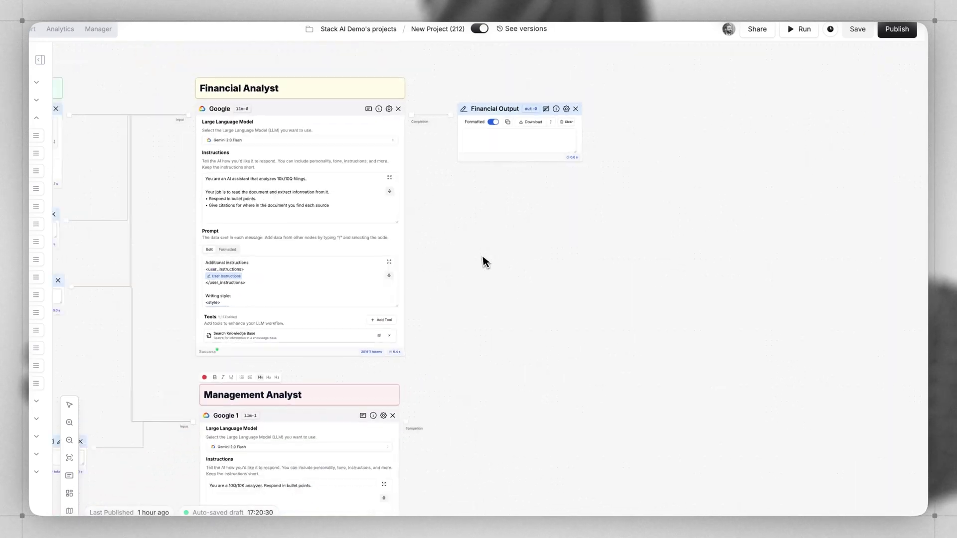
Duplicate the output as 'Management Output' fed by the Management Analyst's completion
key("ctrl+c")
key("ctrl+v")
left_click_drag(526, 443, 502, 419)
left_click(579, 416)
left_click(748, 54)
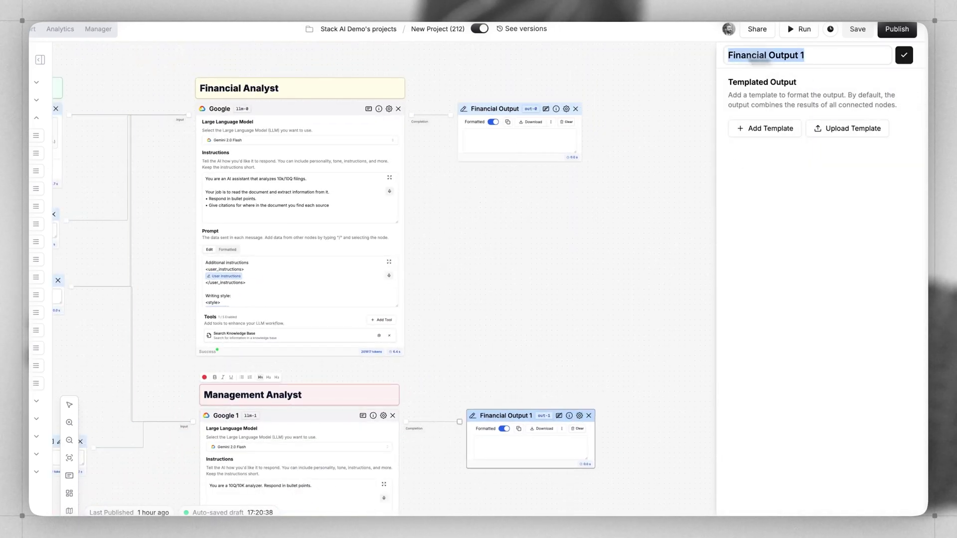
type("Management")
key("Return")
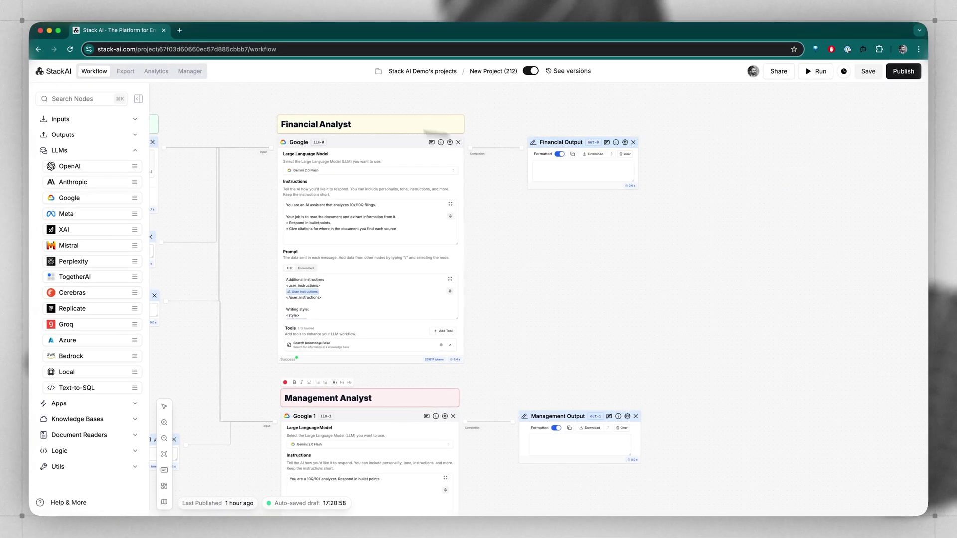
left_click(125, 71)
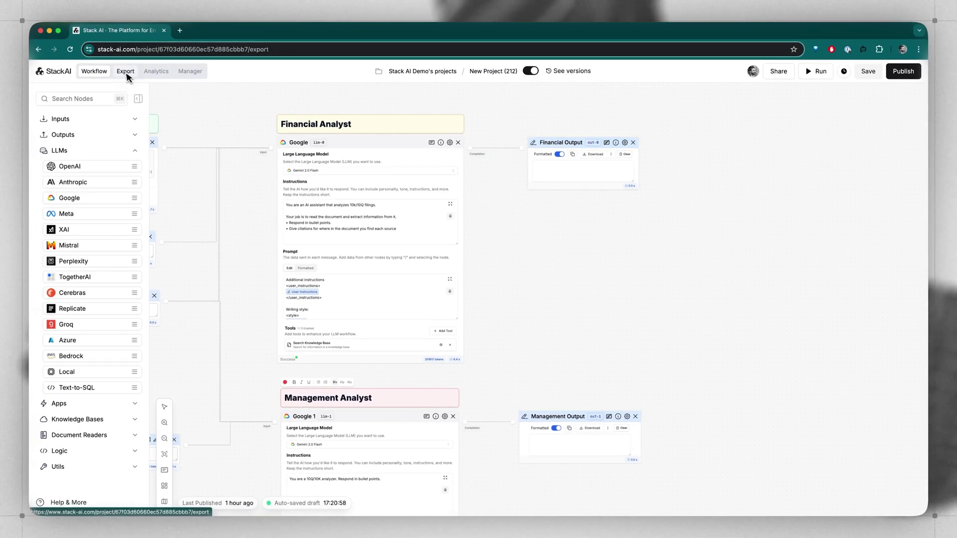
Add Management Output and the management instructions input to the form, aliased 'Management Analyst'
scroll(569, 337, "down", 2)
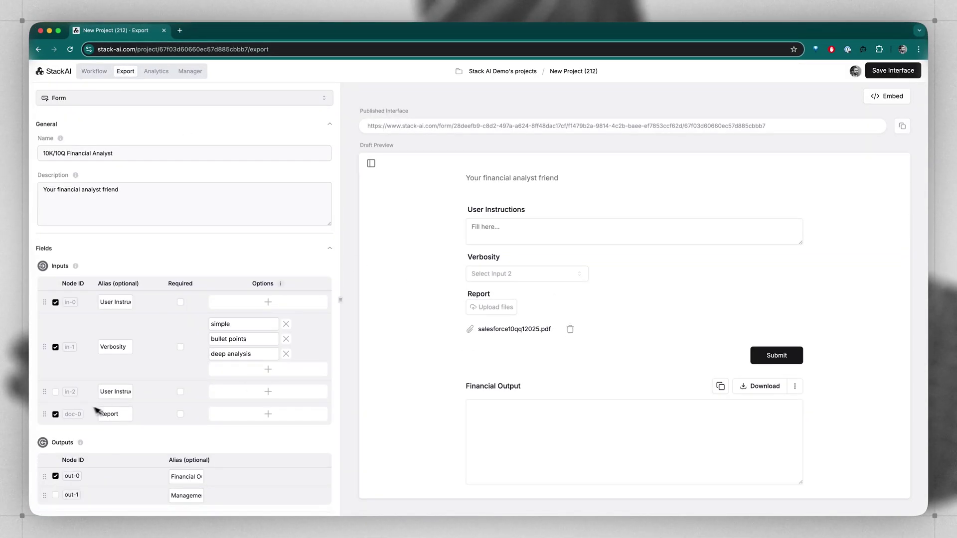
scroll(47, 226, "down", 5)
left_click(56, 227)
scroll(648, 384, "down", 2)
scroll(649, 384, "up", 3)
scroll(75, 199, "up", 3)
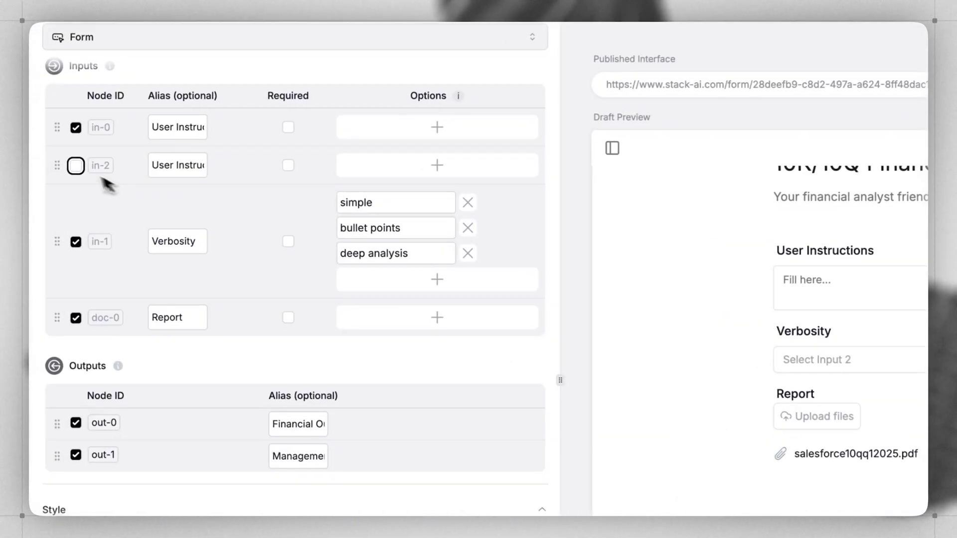
left_click(75, 167)
left_click(168, 167)
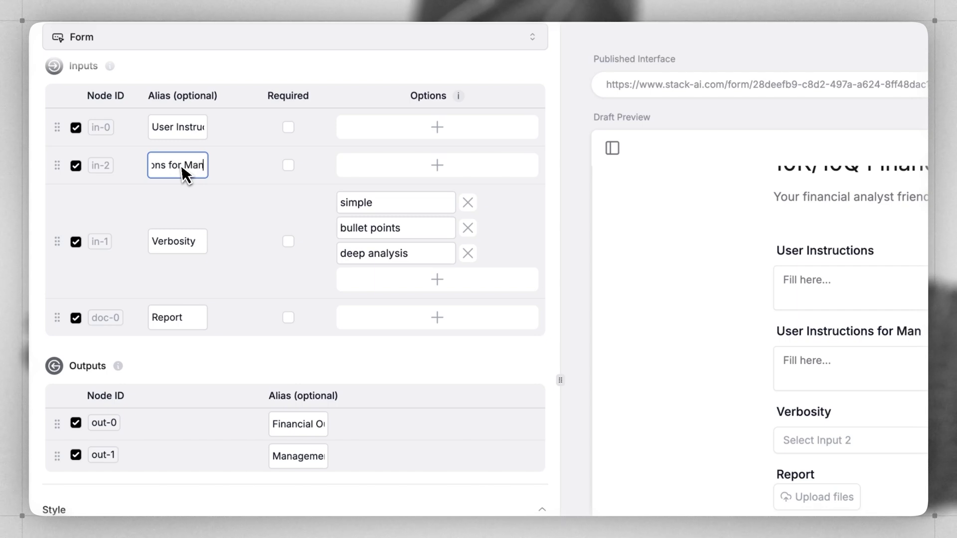
type("ement Analyst")
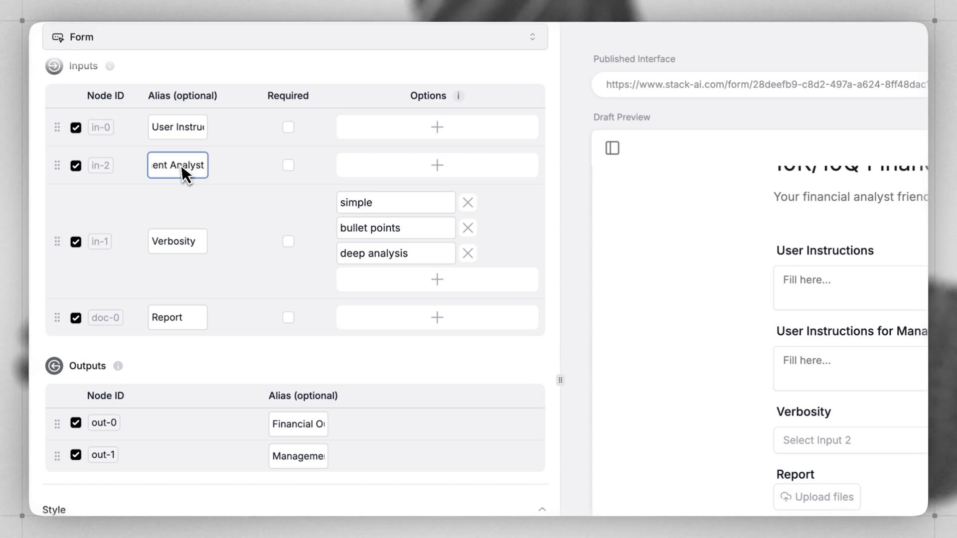
Alias the in-0 input 'Financial Overview', save the interface, and return to the workflow canvas
left_click(152, 128)
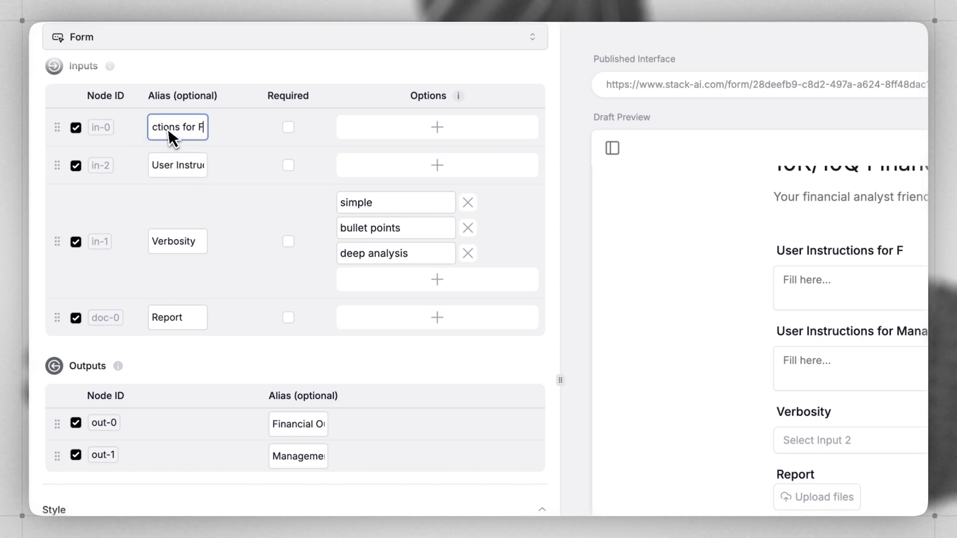
type("inanical Overview")
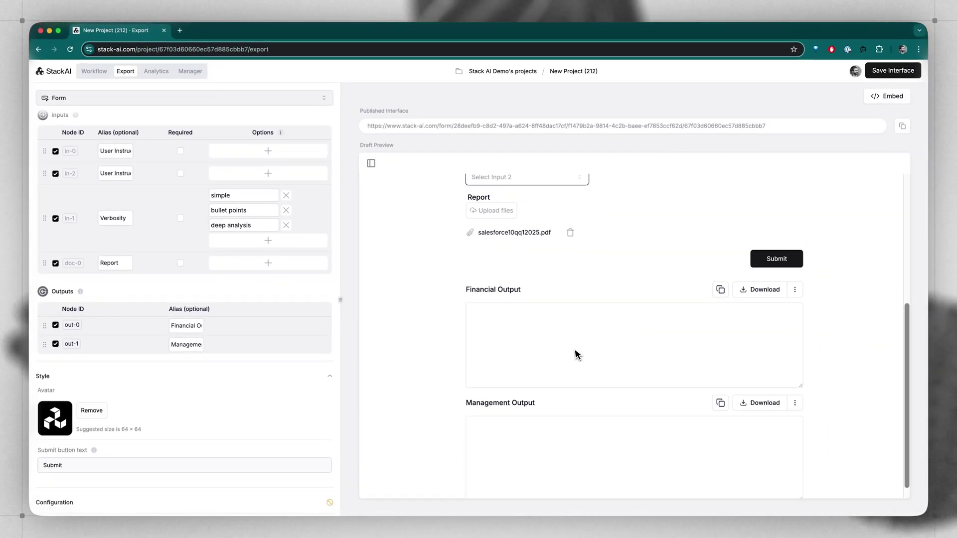
scroll(601, 369, "up", 6)
left_click(893, 70)
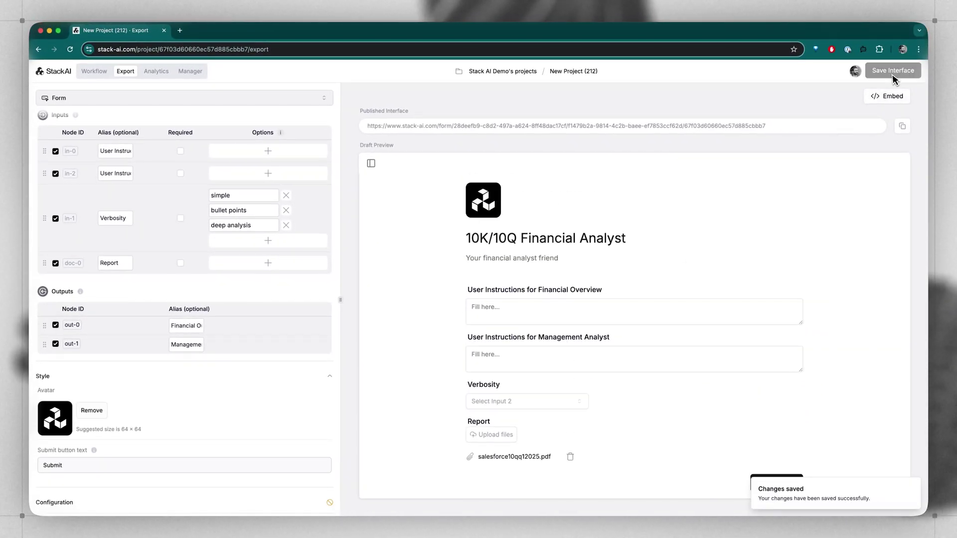
left_click(102, 73)
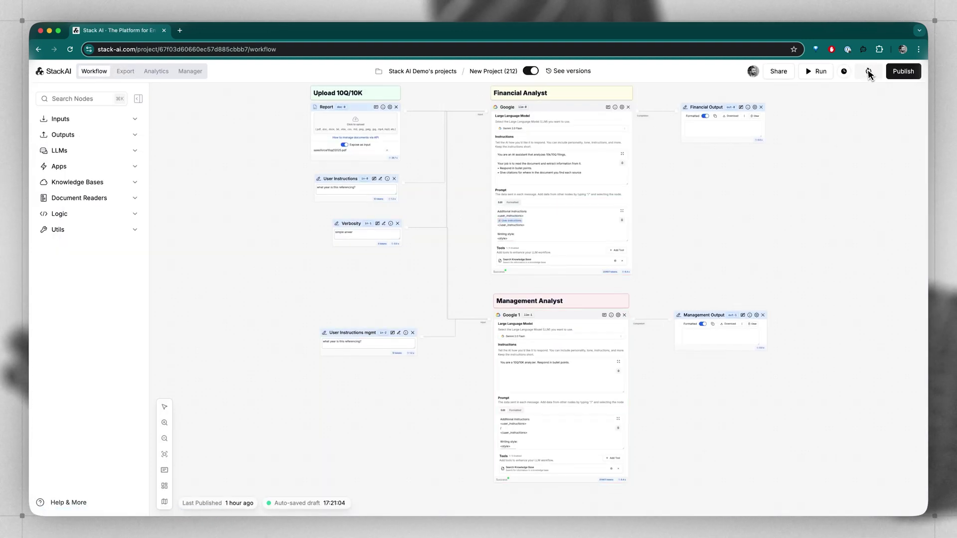
Publish the project and open the live 10K/10Q Financial Analyst form
left_click(890, 73)
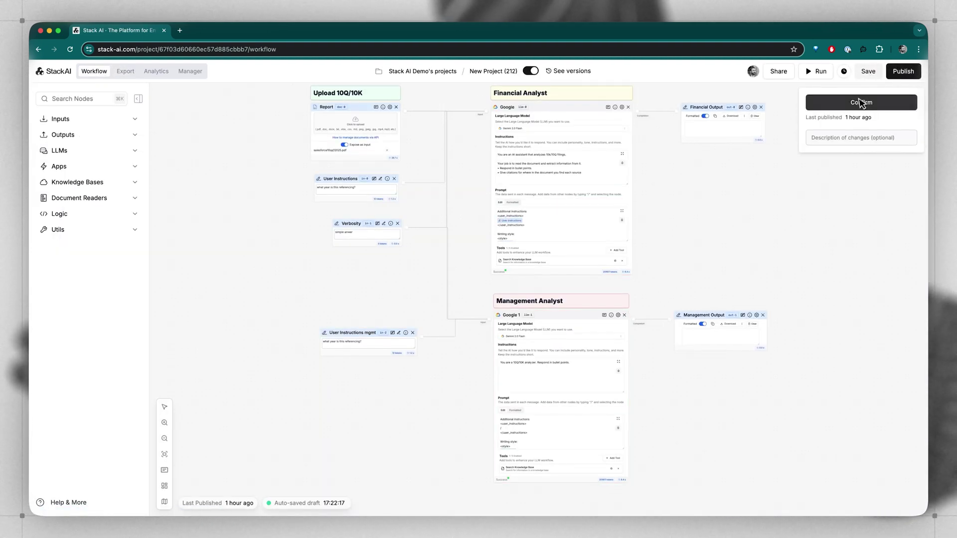
left_click(837, 119)
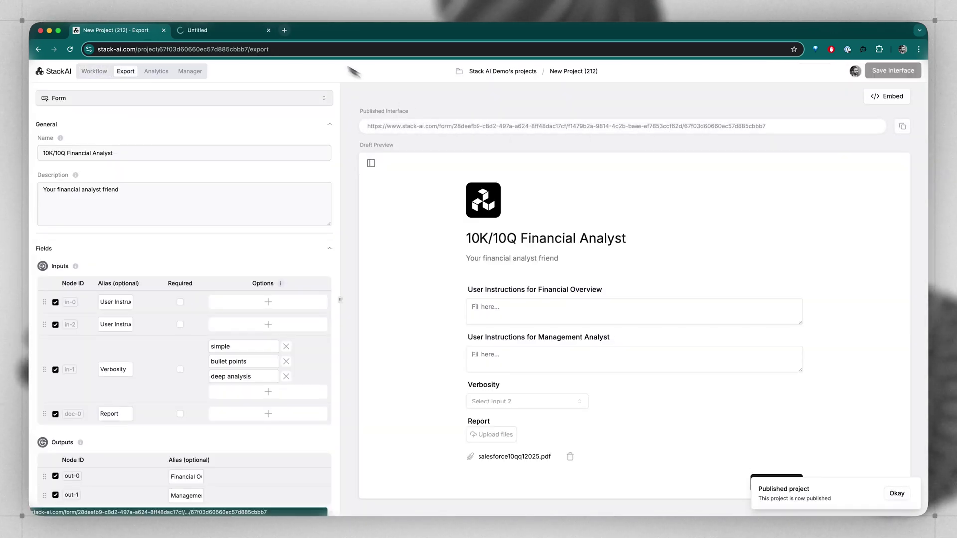
left_click(194, 31)
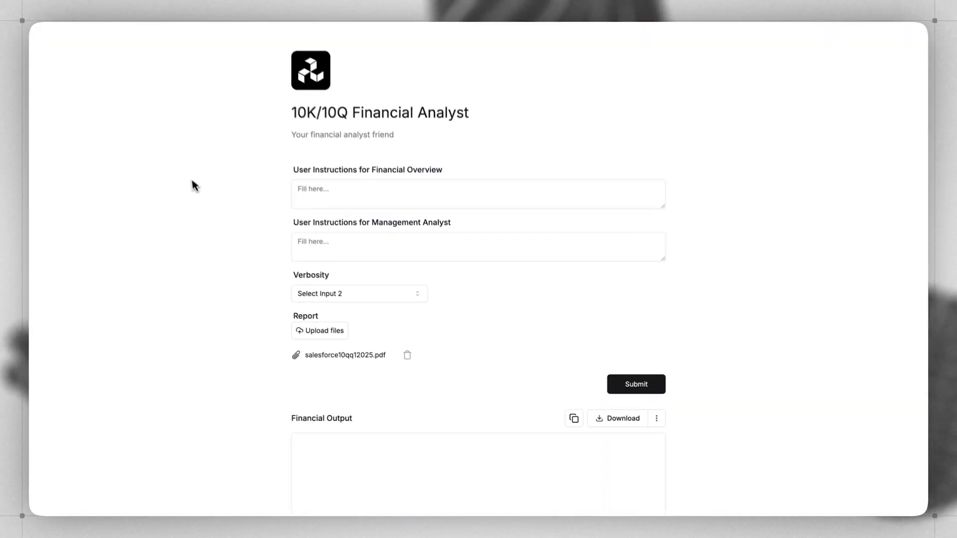
Upload the Salesforce 10-Q PDF and set Verbosity to bullet points
left_click(327, 330)
double_click(402, 199)
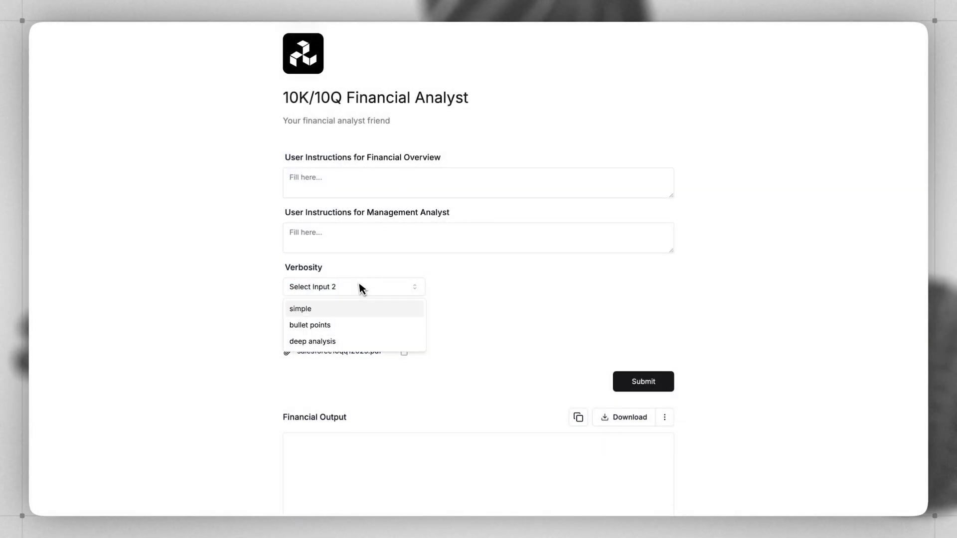
left_click(331, 327)
Enter 'Focus on the topline metrics' and 'Look for any dissenting opinions' as instructions, then submit
left_click(326, 178)
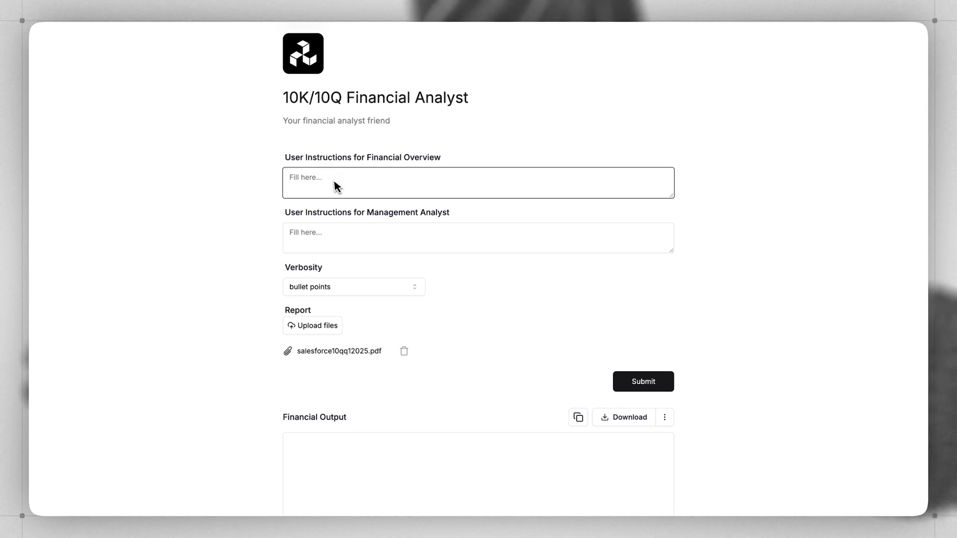
type("Focus on the")
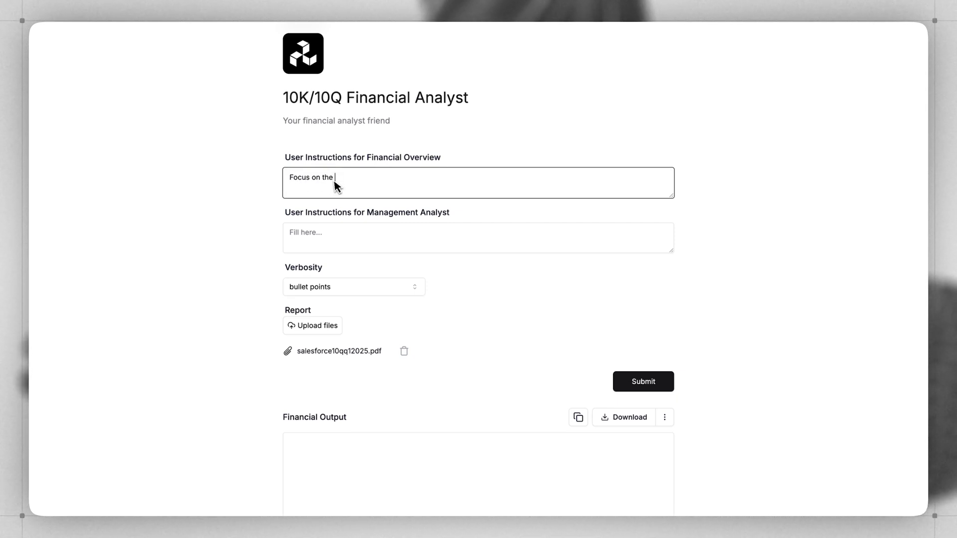
type(" topline metrics")
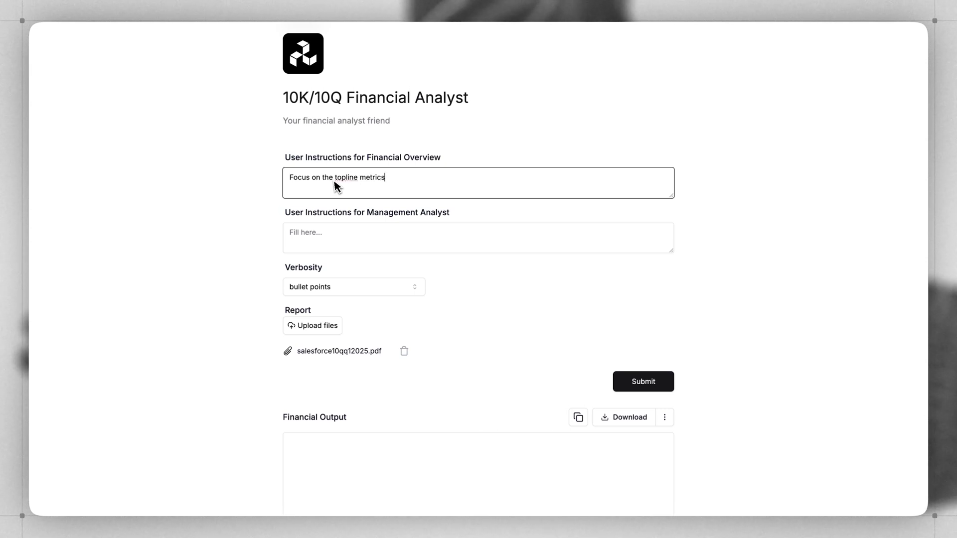
key("Tab")
type("Look for ")
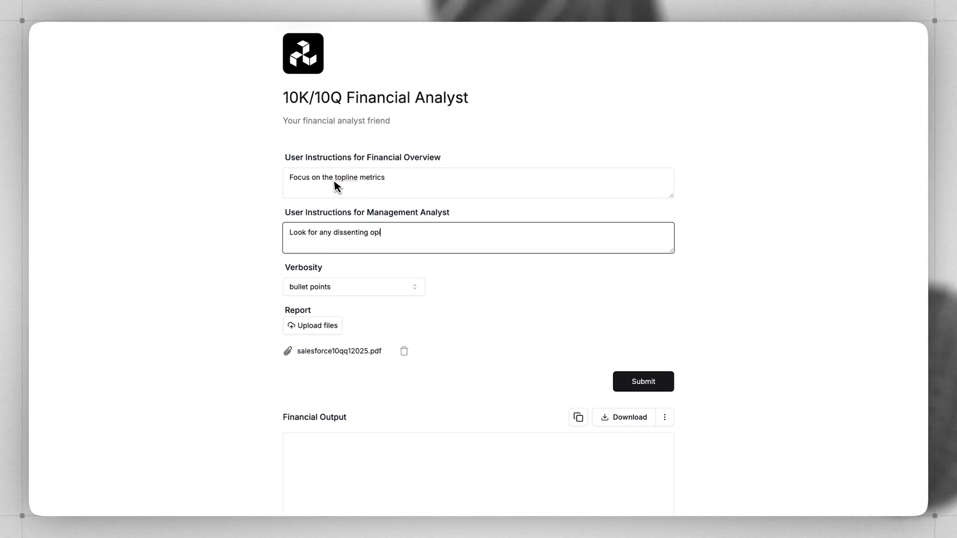
type("any dissenting opinions")
key("Tab")
left_click(562, 315)
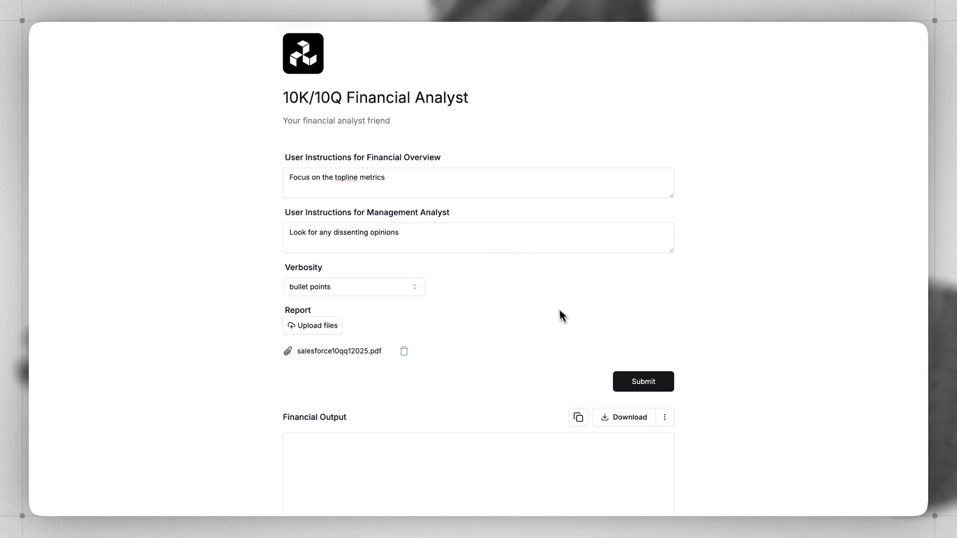
left_click(663, 381)
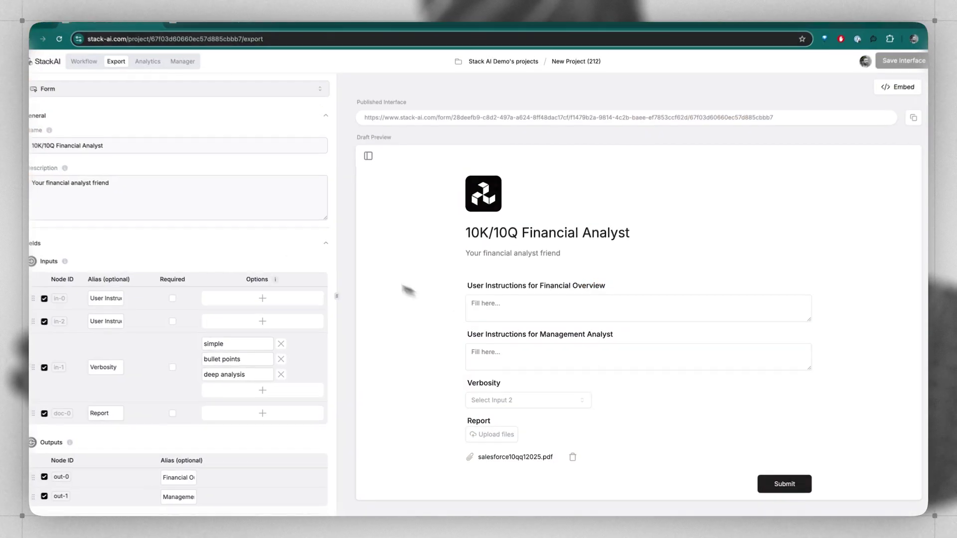
scroll(300, 279, "down", 10)
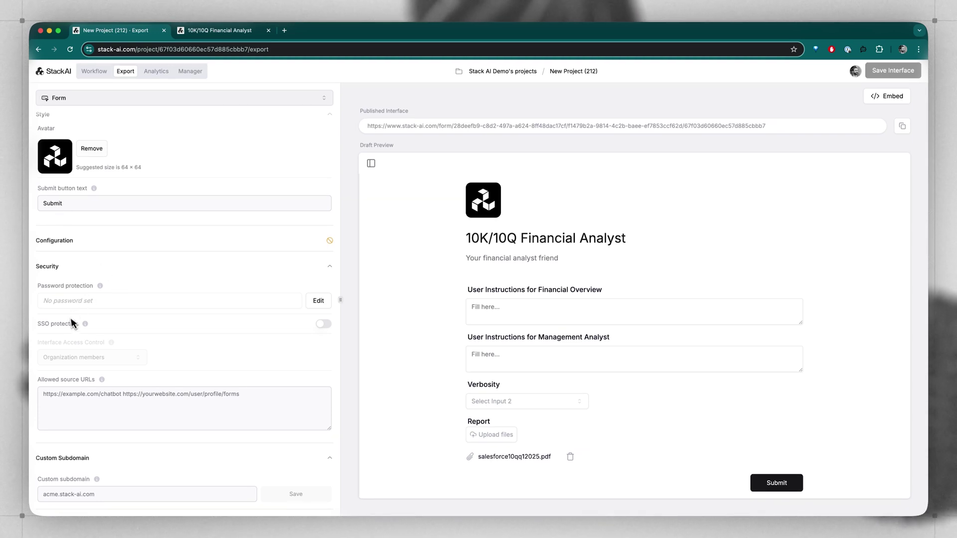
mouse_move(85, 326)
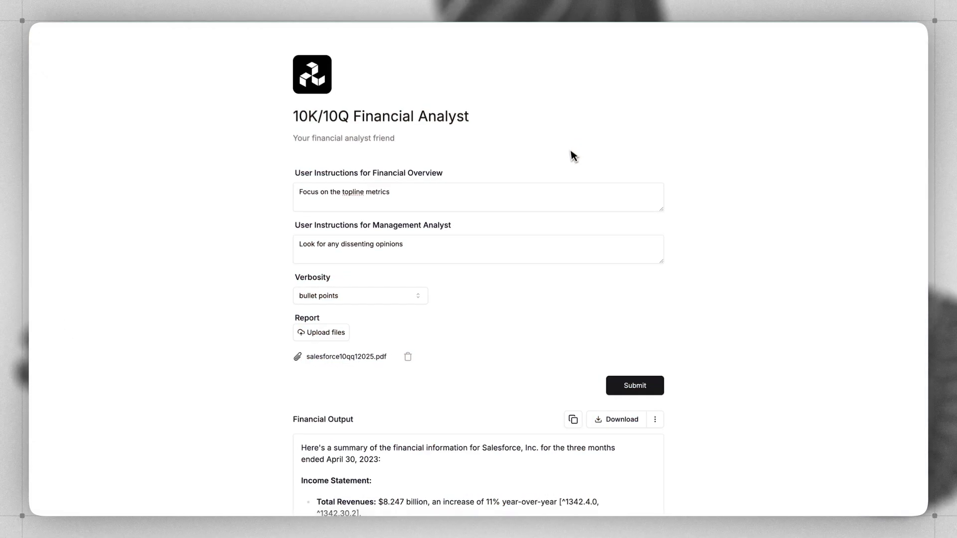
scroll(545, 279, "down", 3)
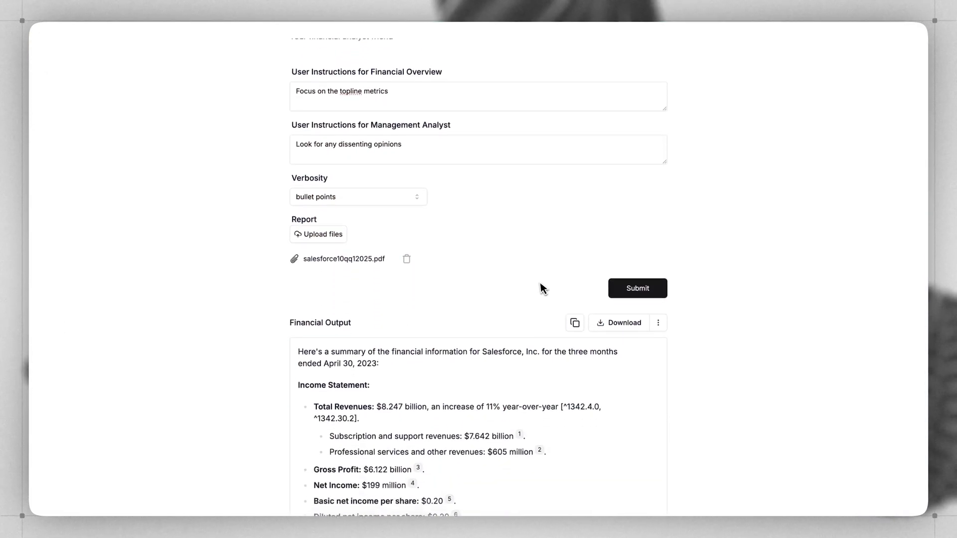
Review the Financial and Management outputs and preview one of their citations
scroll(544, 289, "down", 5)
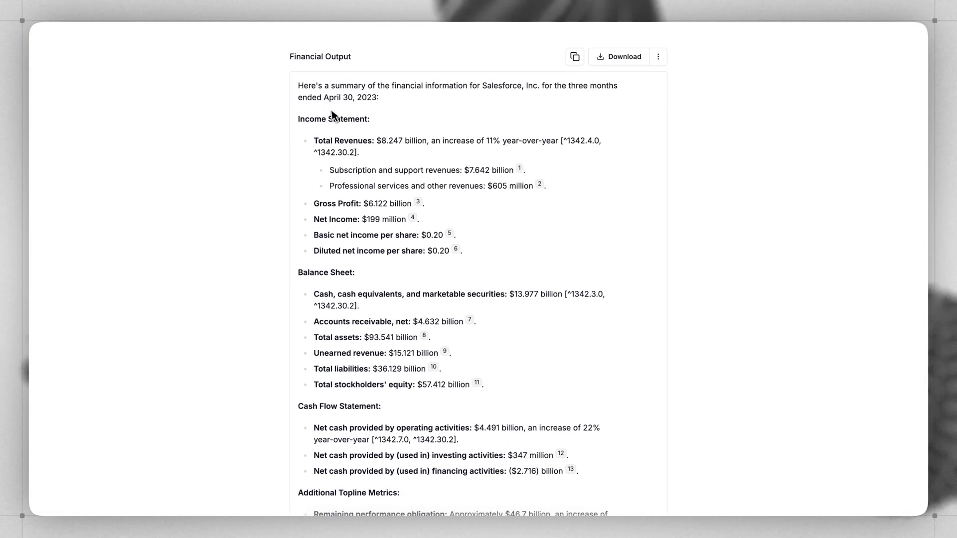
scroll(282, 195, "down", 12)
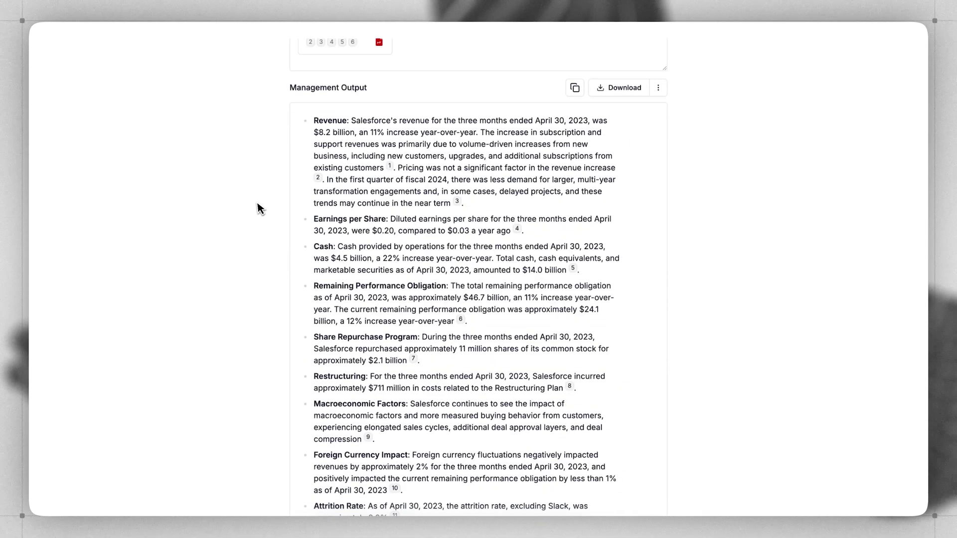
scroll(287, 280, "down", 7)
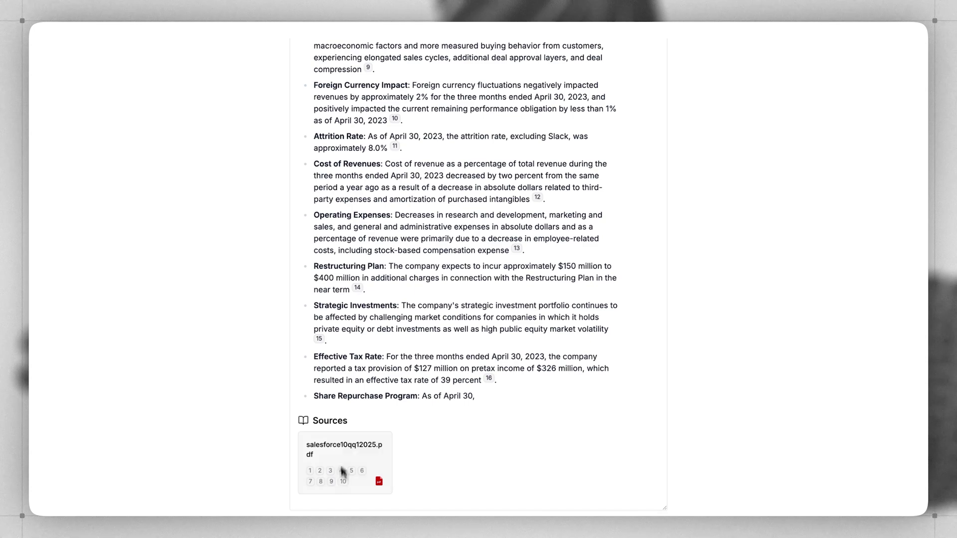
mouse_move(342, 471)
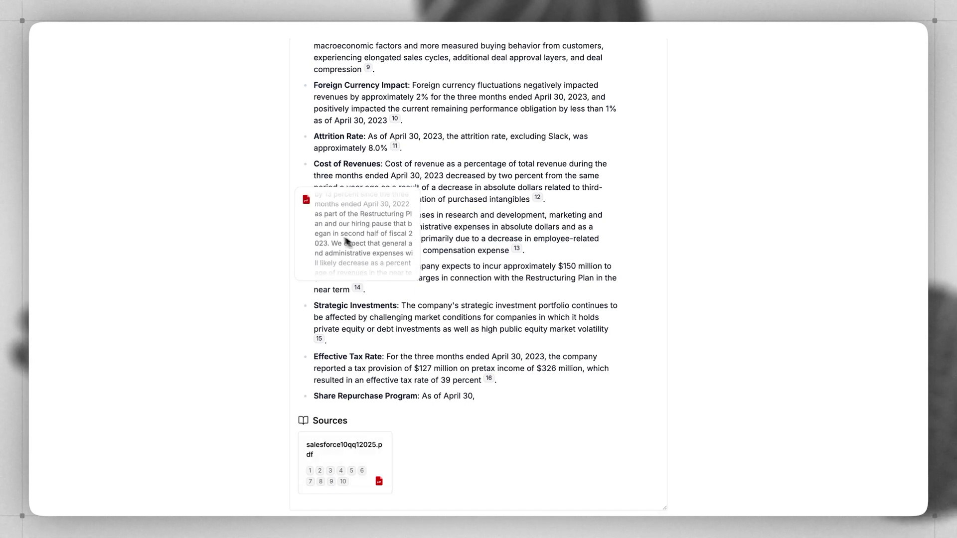
scroll(299, 235, "up", 20)
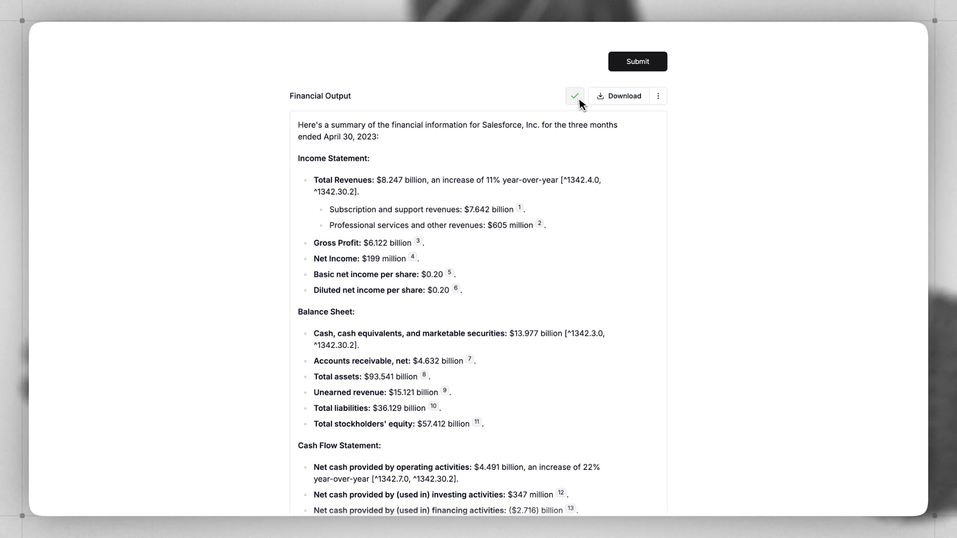
Download the Financial Output as plain text and the analyst output as a PDF
left_click(659, 98)
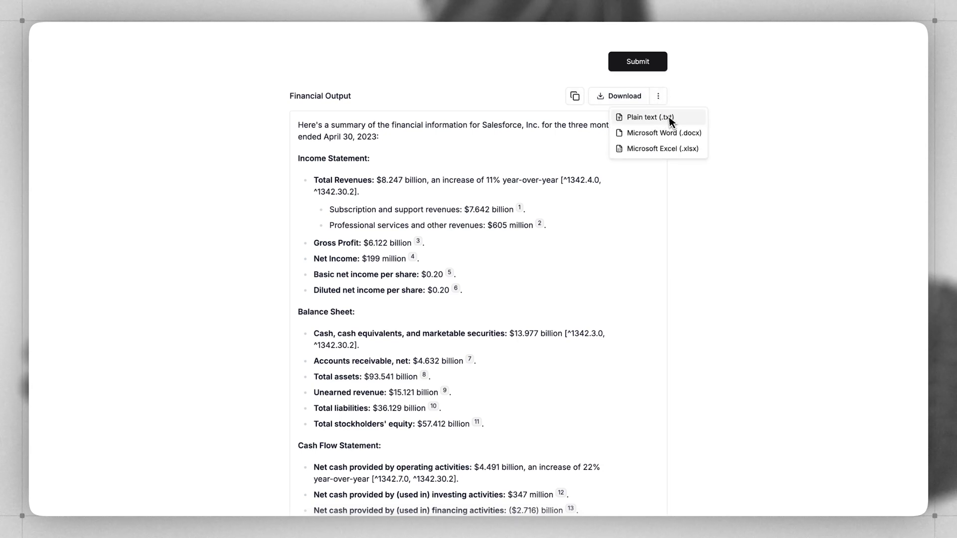
left_click(632, 112)
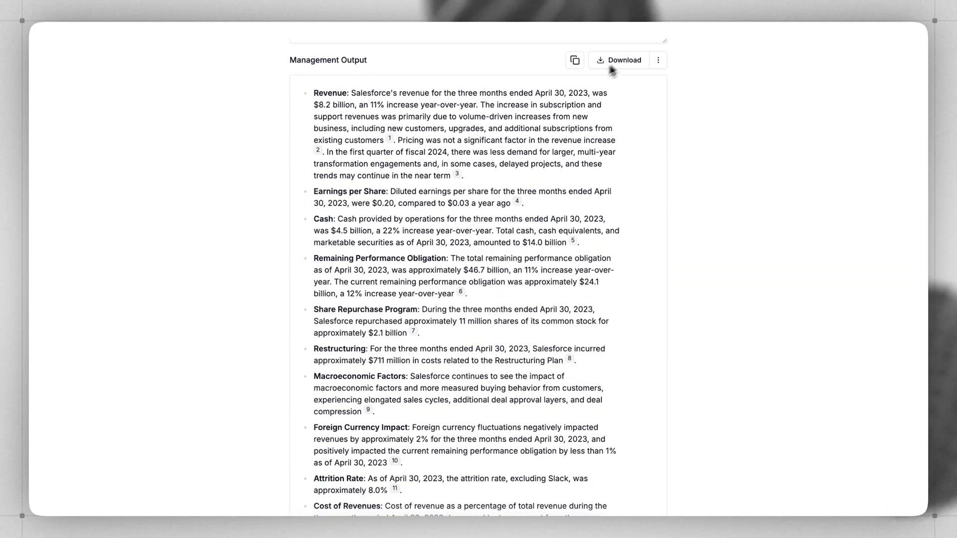
left_click(631, 61)
scroll(593, 171, "down", 1)
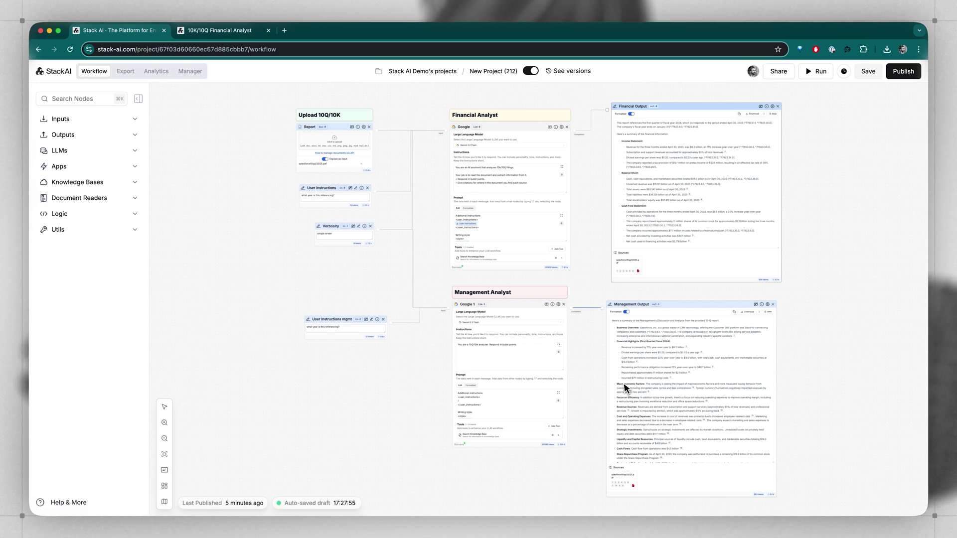
Open Analytics for New Project (212), showing 6 runs, 0 errors and 1,731,287 tokens
left_click(153, 73)
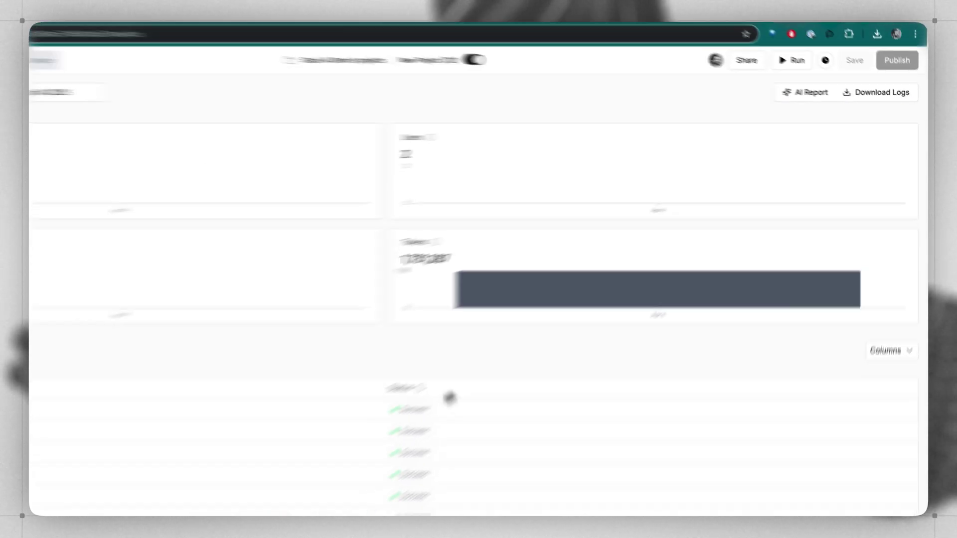
Open the Manager's conversation list and view the Q1 performance outlook conversation
left_click(191, 71)
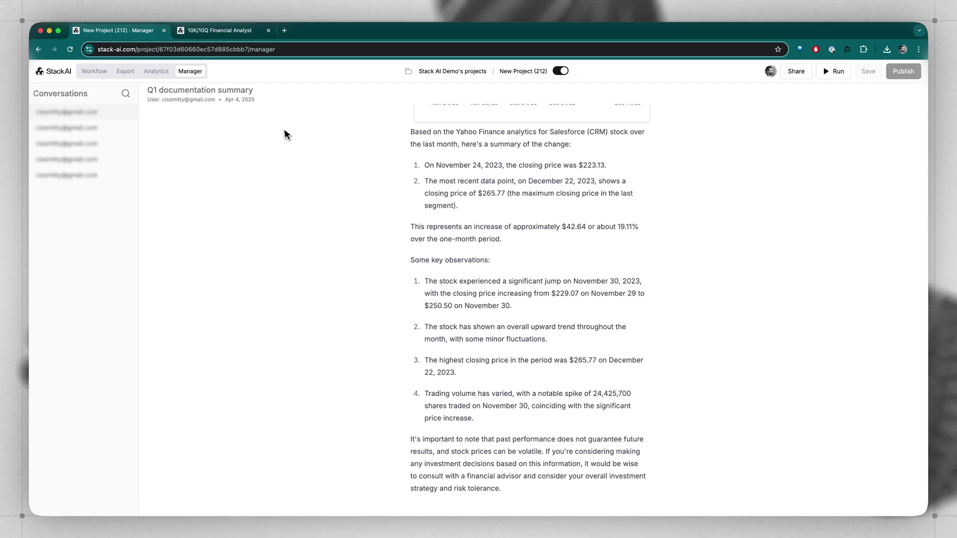
left_click(55, 127)
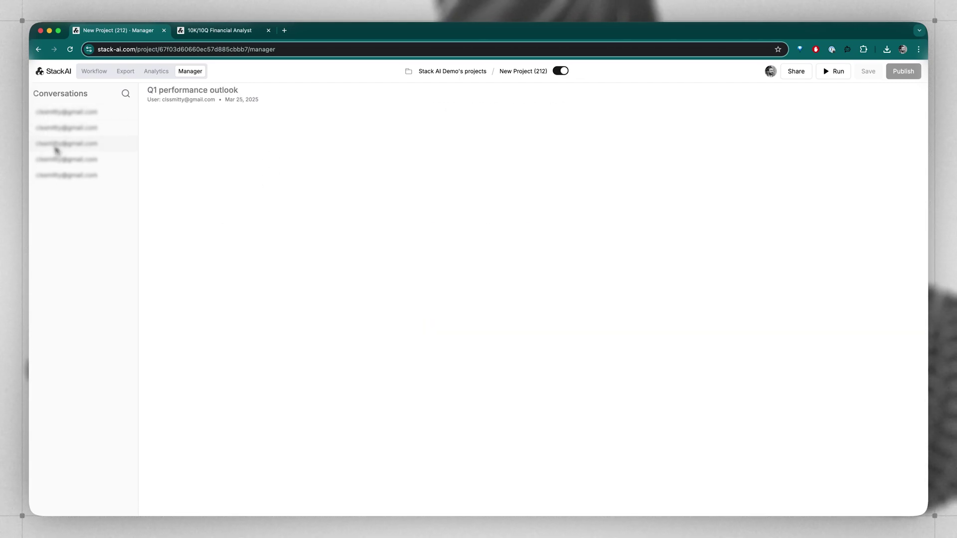